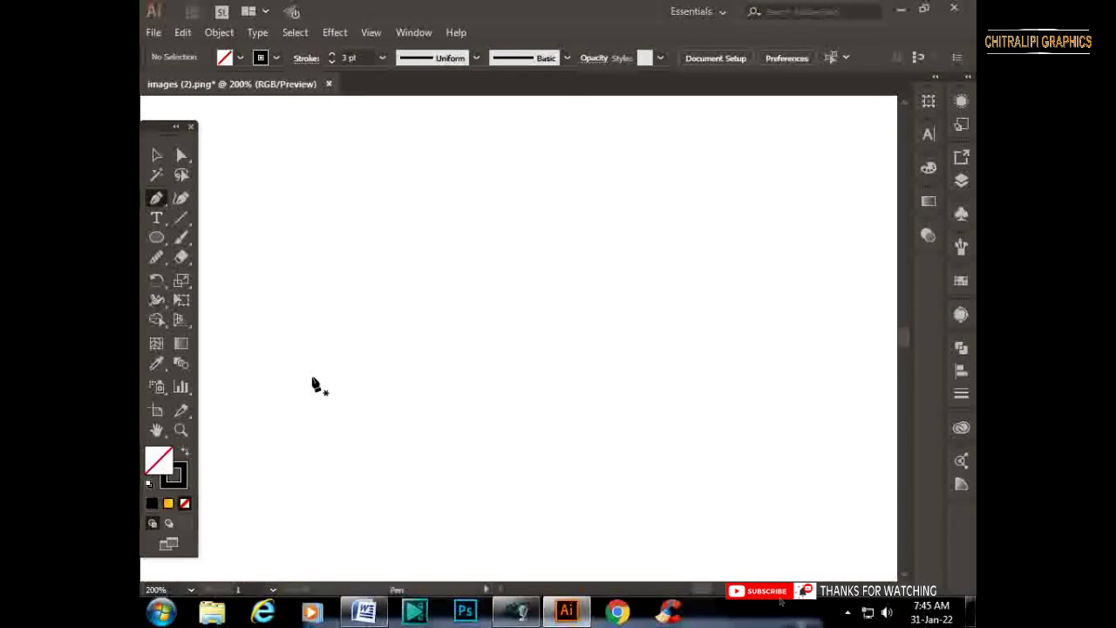
Draw a two-bend wavy roof line with the Pen tool.
drag(386, 360, 424, 339)
drag(500, 366, 530, 392)
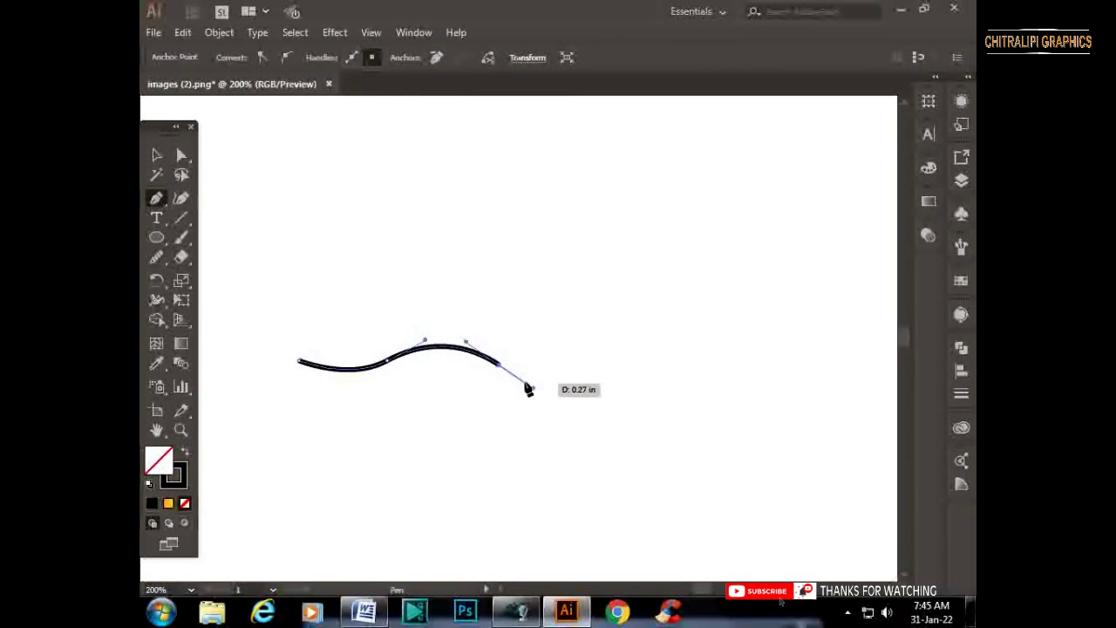
key(Escape)
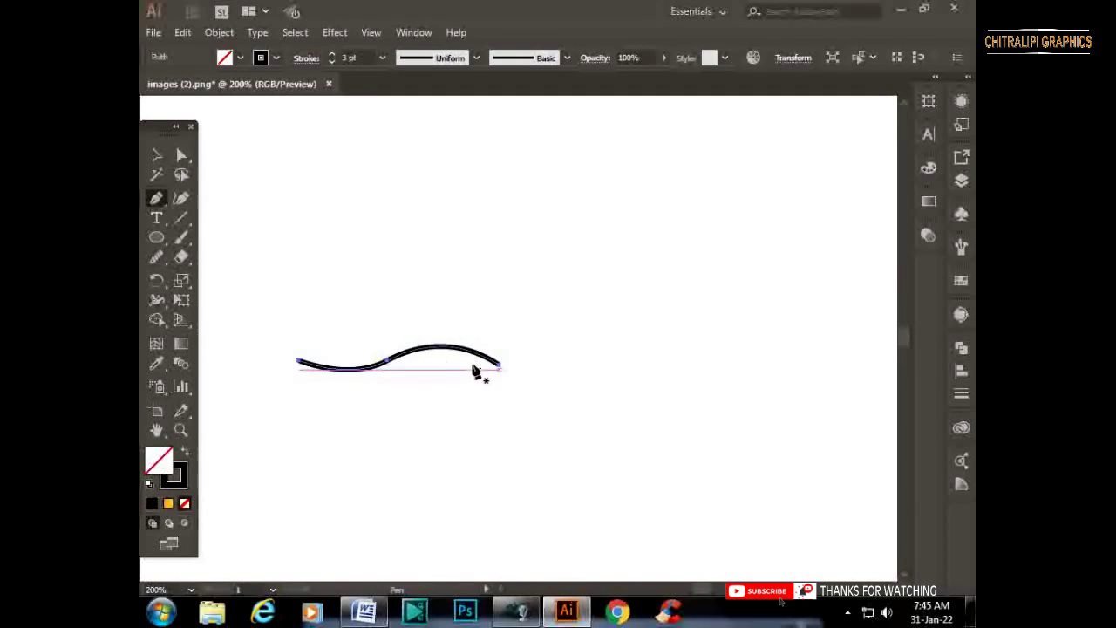
click(385, 360)
key(ctrl+z)
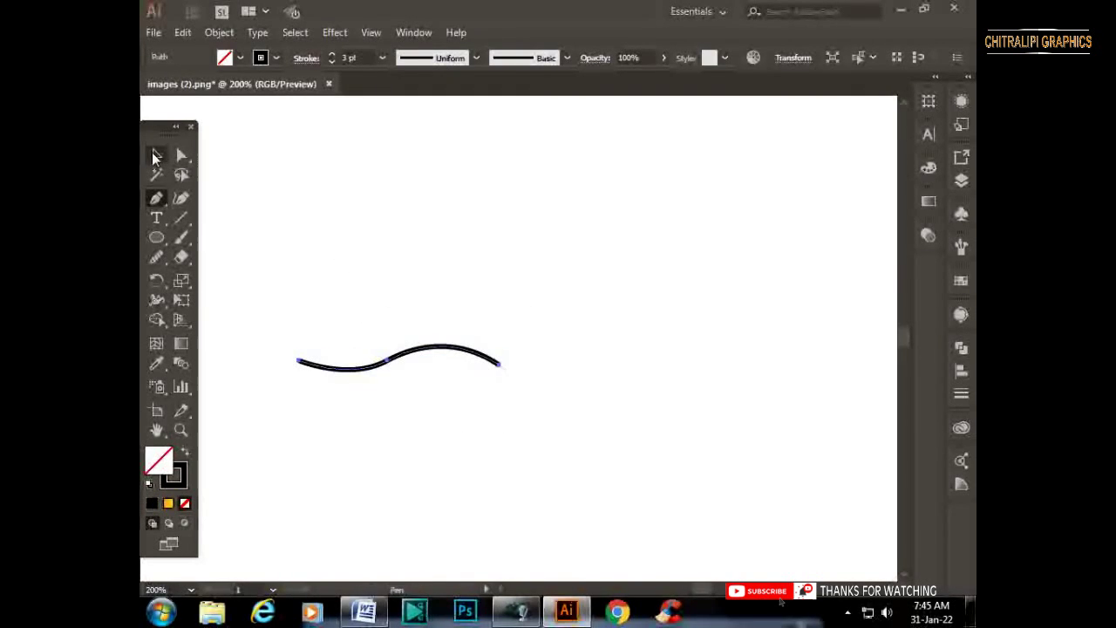
Reposition the wavy line up and to the right on the canvas.
key(v)
drag(485, 352, 580, 292)
key(ctrl+equal)
click(615, 330)
drag(607, 336, 589, 303)
click(688, 241)
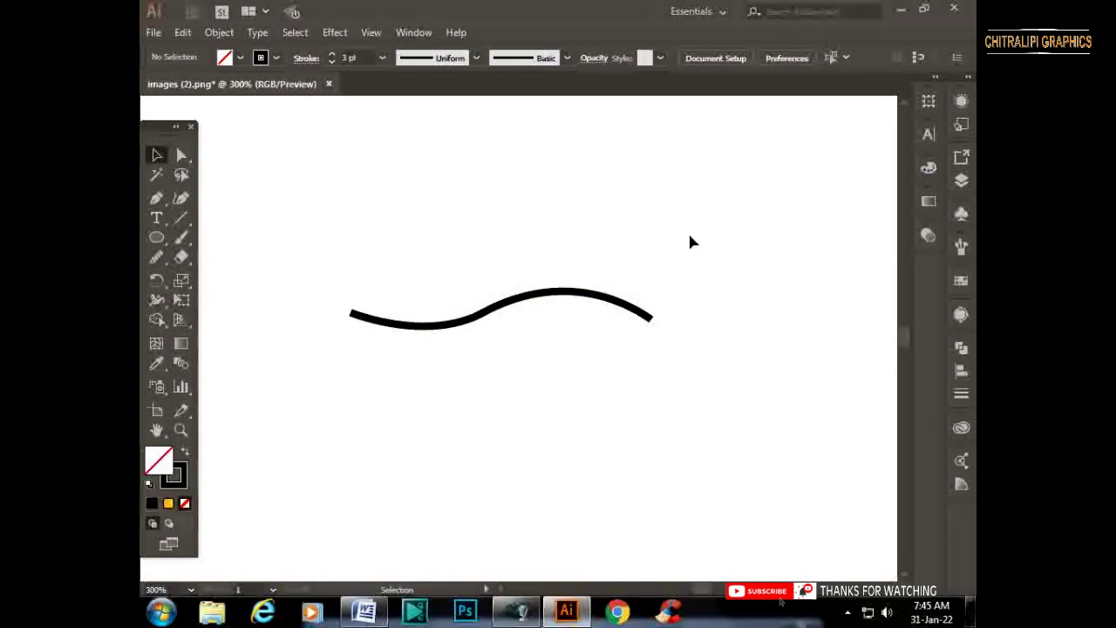
right_click(681, 335)
click(703, 276)
Shift both end anchors and tweak a direction handle to smooth the S-curve.
click(157, 199)
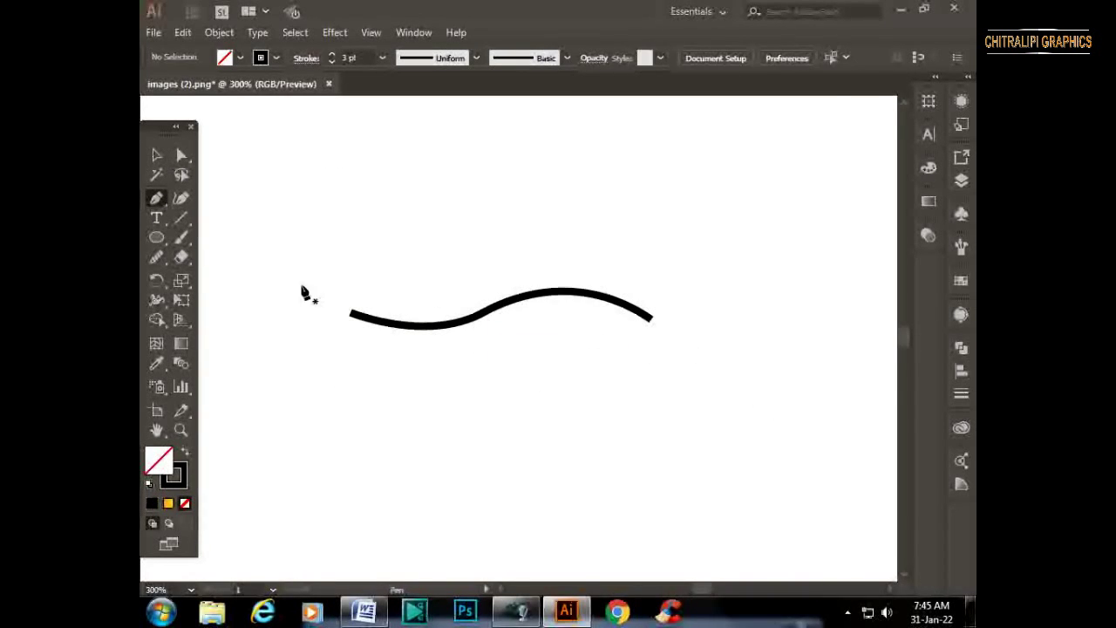
click(181, 155)
click(482, 312)
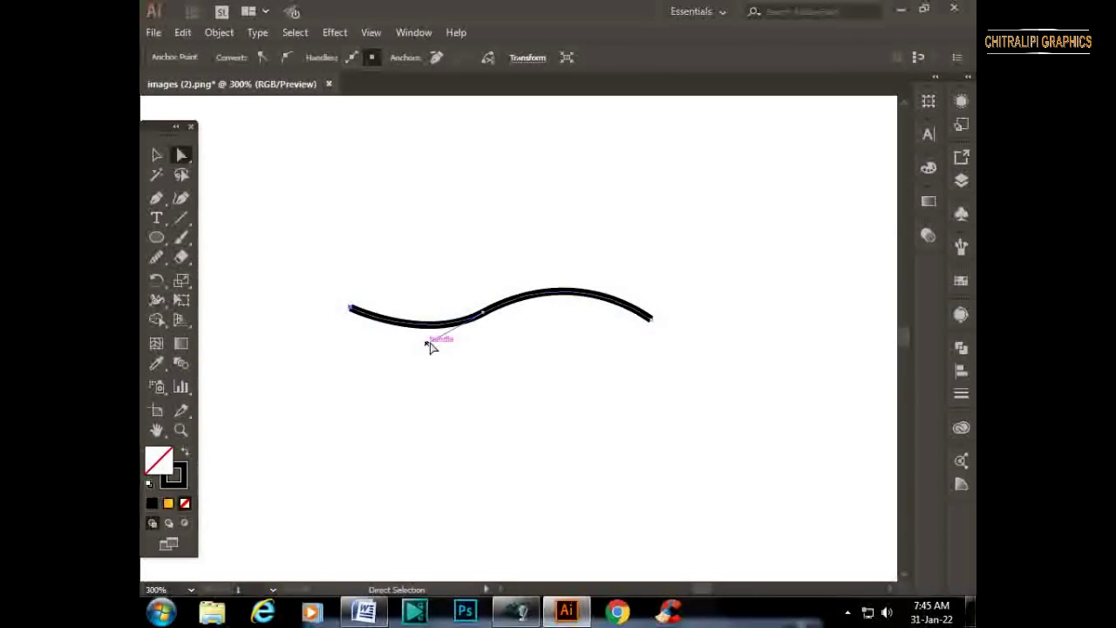
drag(650, 318, 646, 326)
click(662, 300)
drag(352, 301, 365, 299)
drag(646, 326, 665, 326)
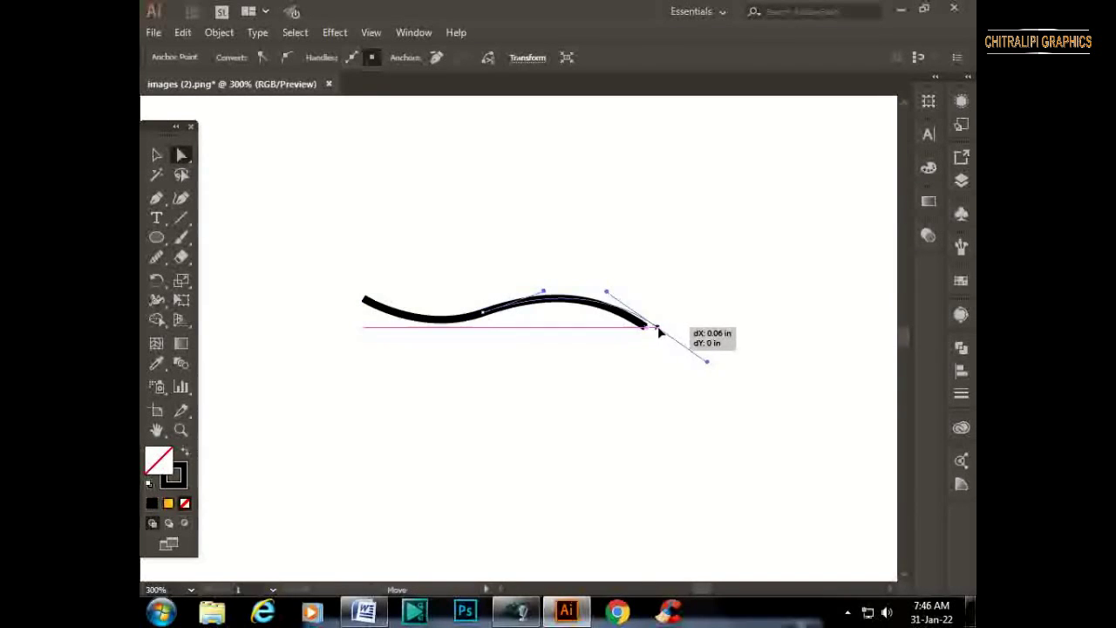
drag(613, 292, 610, 288)
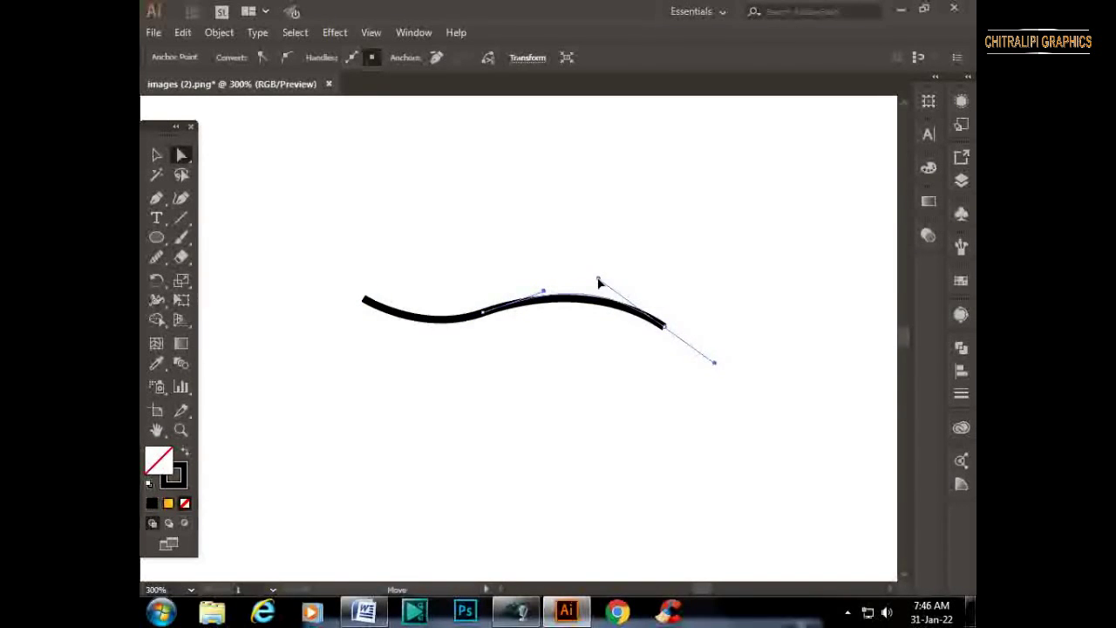
click(723, 346)
scroll(605, 403, right, 3)
scroll(593, 337, left, 1)
drag(638, 270, 396, 401)
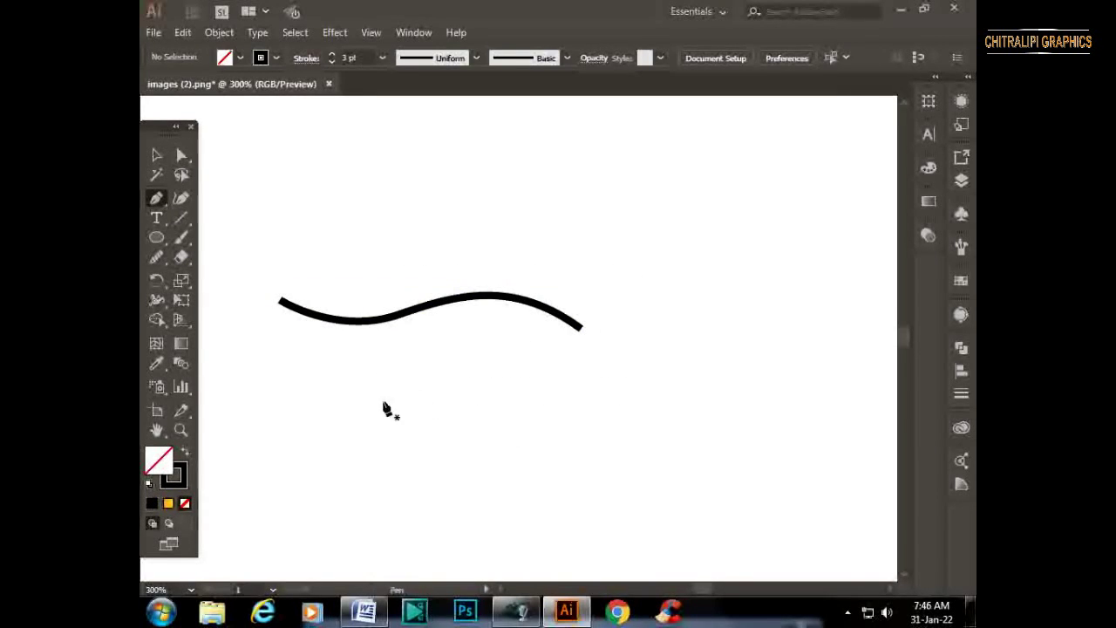
Draw the hood line below the roof, ending in a hooked nose.
click(468, 358)
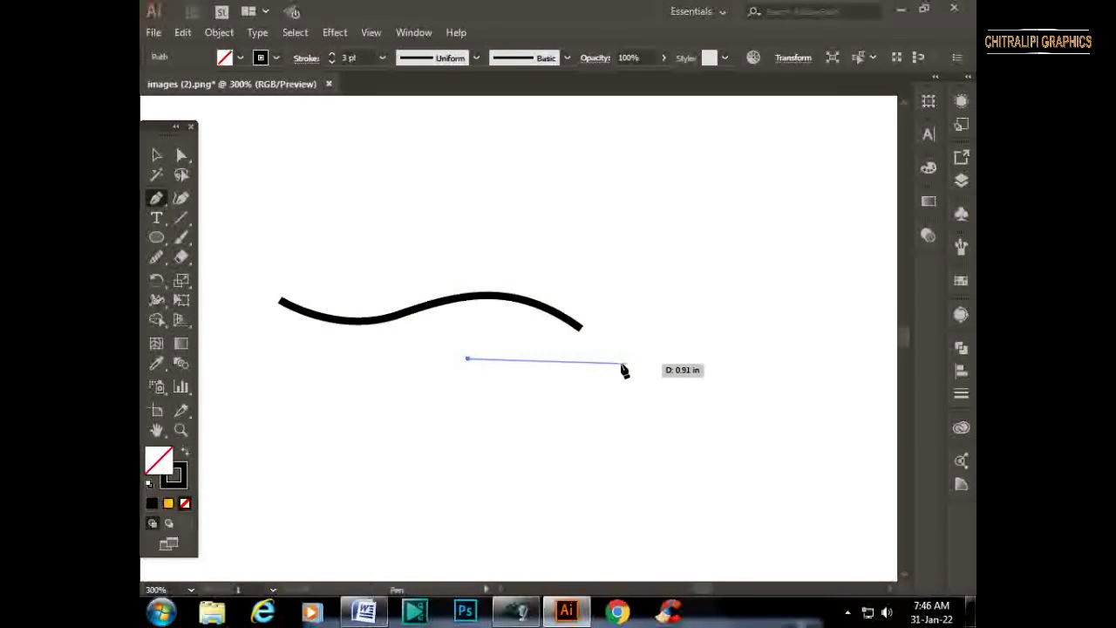
mouse_move(616, 340)
mouse_down()
mouse_move(642, 308)
mouse_move(680, 313)
mouse_up()
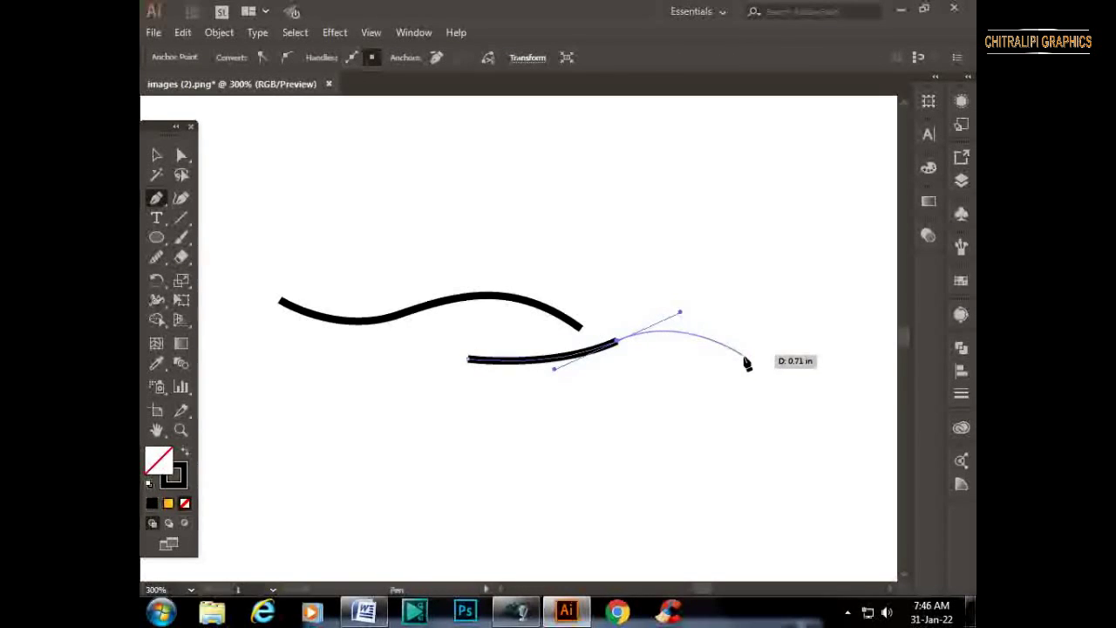
drag(741, 361, 717, 404)
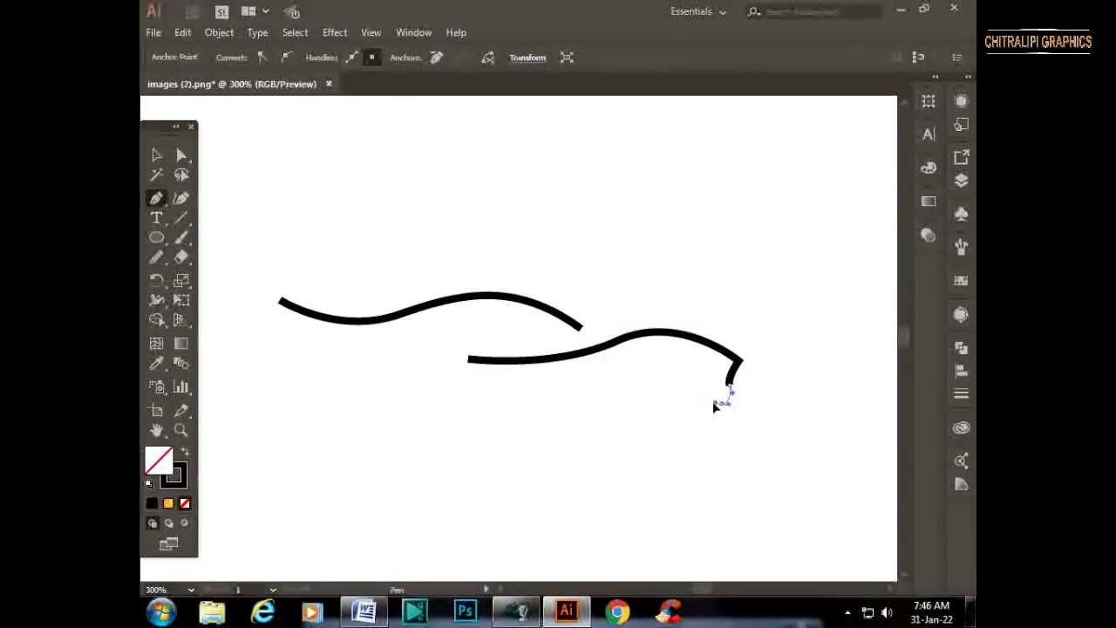
ctrl+click(781, 340)
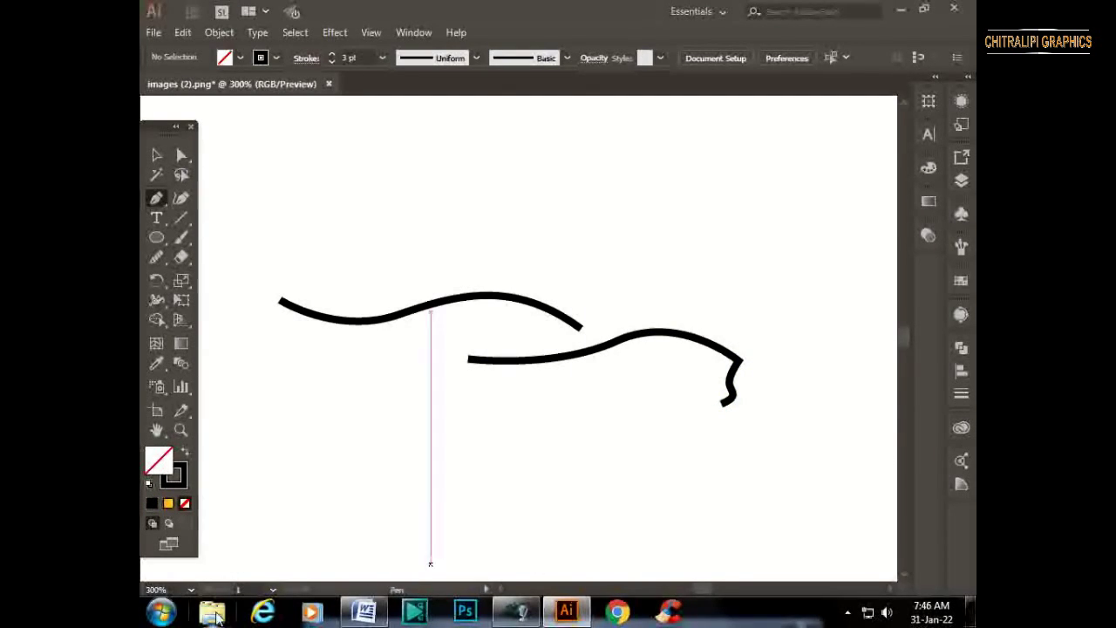
Draw the lower body: front wheel arch, straight base line and rear wheel arch.
mouse_move(693, 409)
mouse_down()
mouse_move(646, 383)
mouse_move(608, 420)
mouse_up()
click(602, 417)
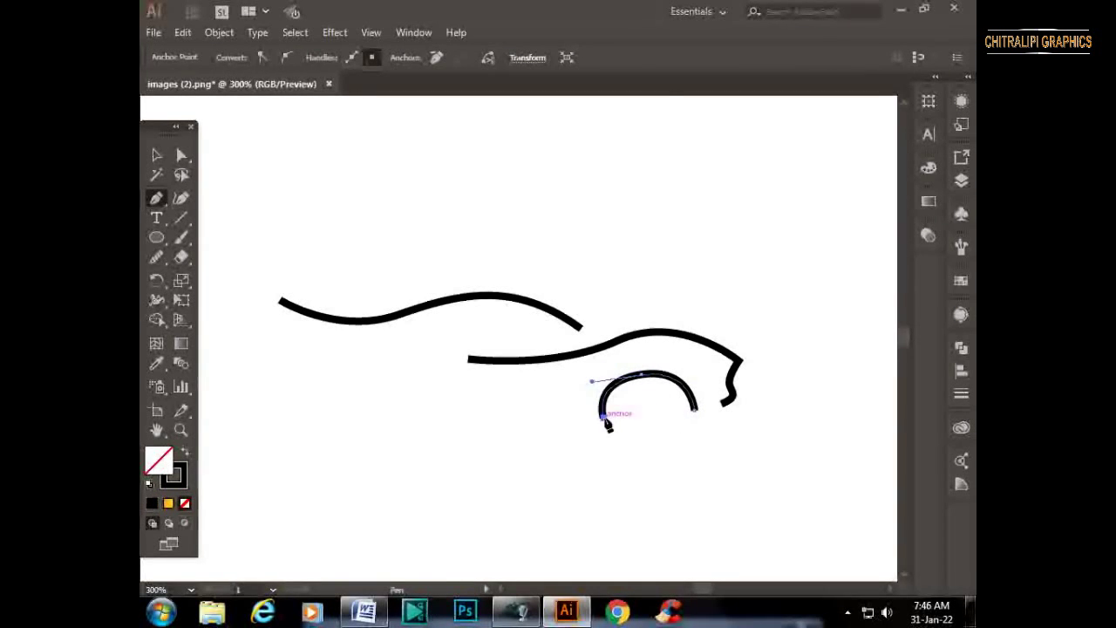
click(370, 418)
drag(305, 377, 254, 390)
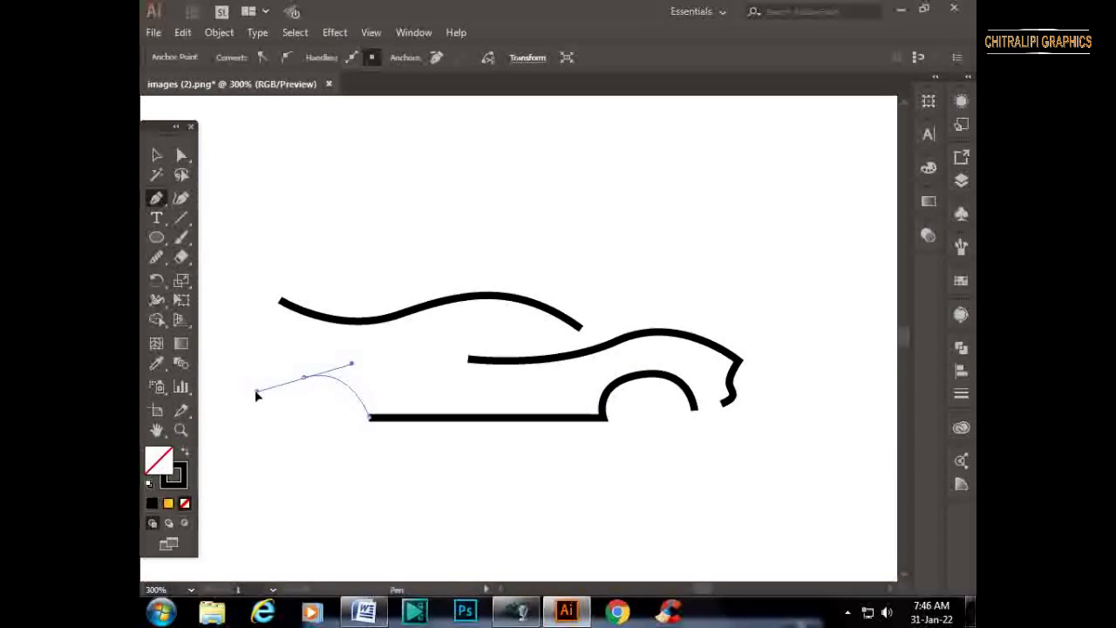
click(266, 419)
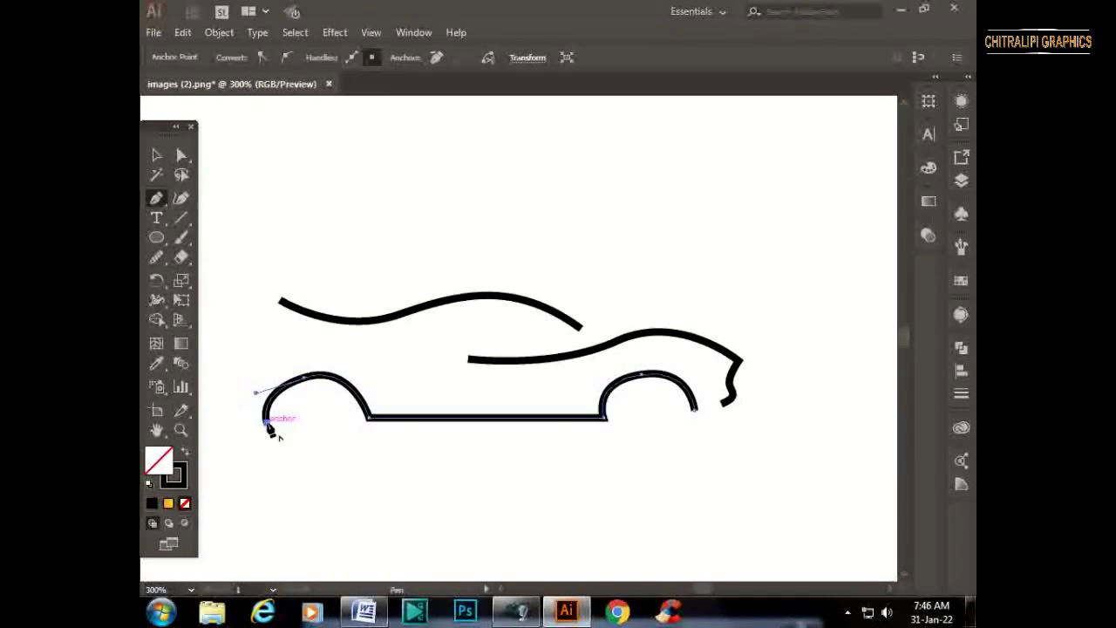
scroll(540, 435, left, 5)
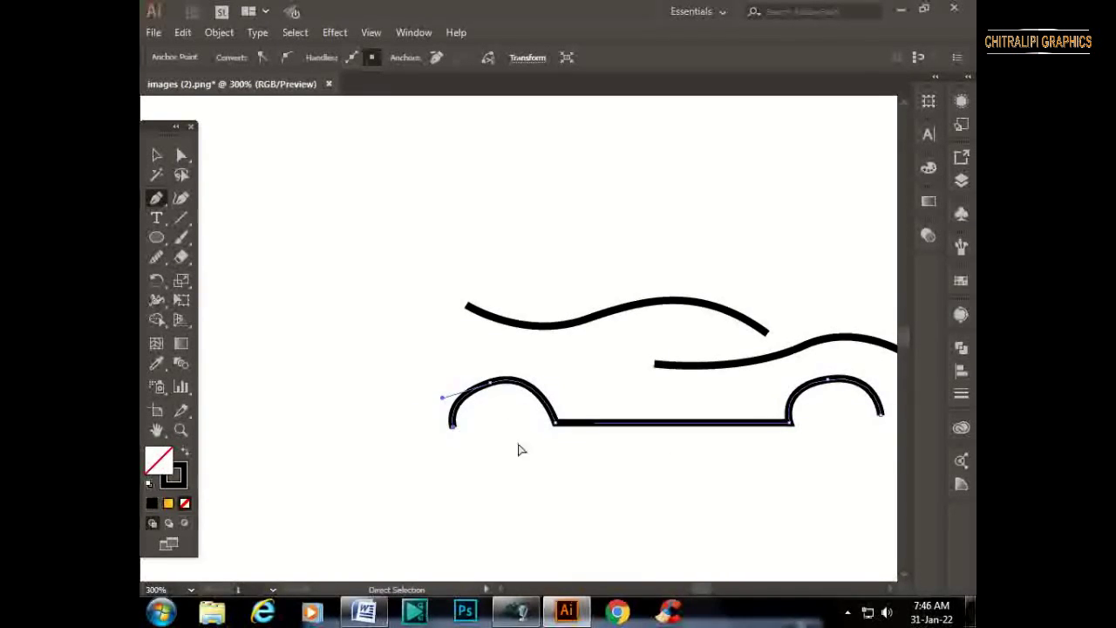
ctrl+click(511, 505)
scroll(583, 518, right, 5)
drag(497, 470, 555, 462)
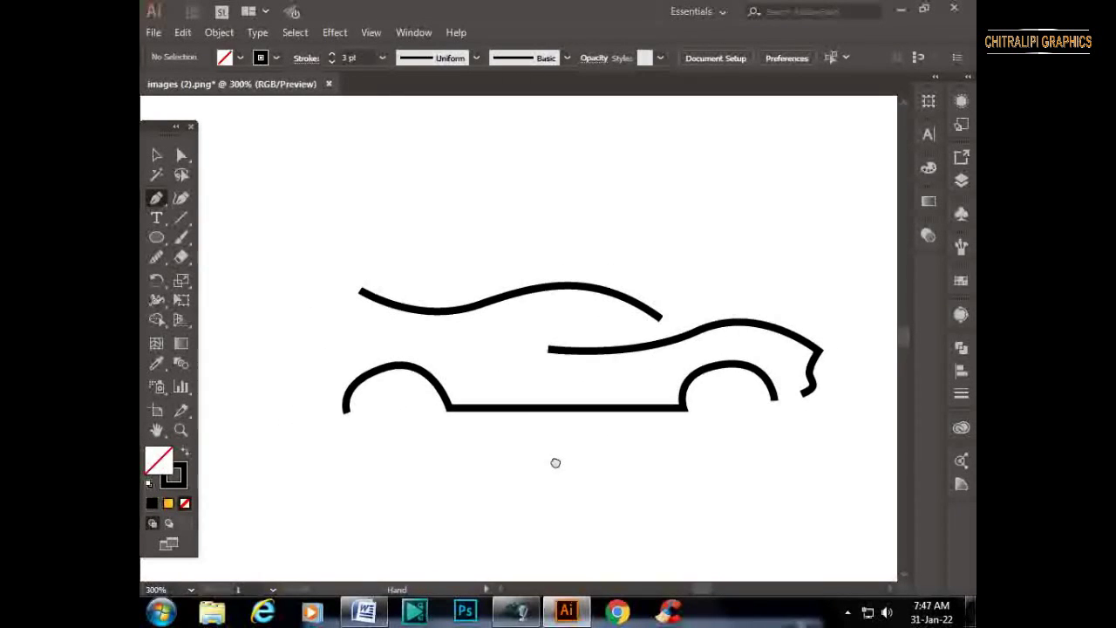
Add the rear bumper curve rising from the rear arch's end.
click(346, 410)
drag(314, 348, 330, 314)
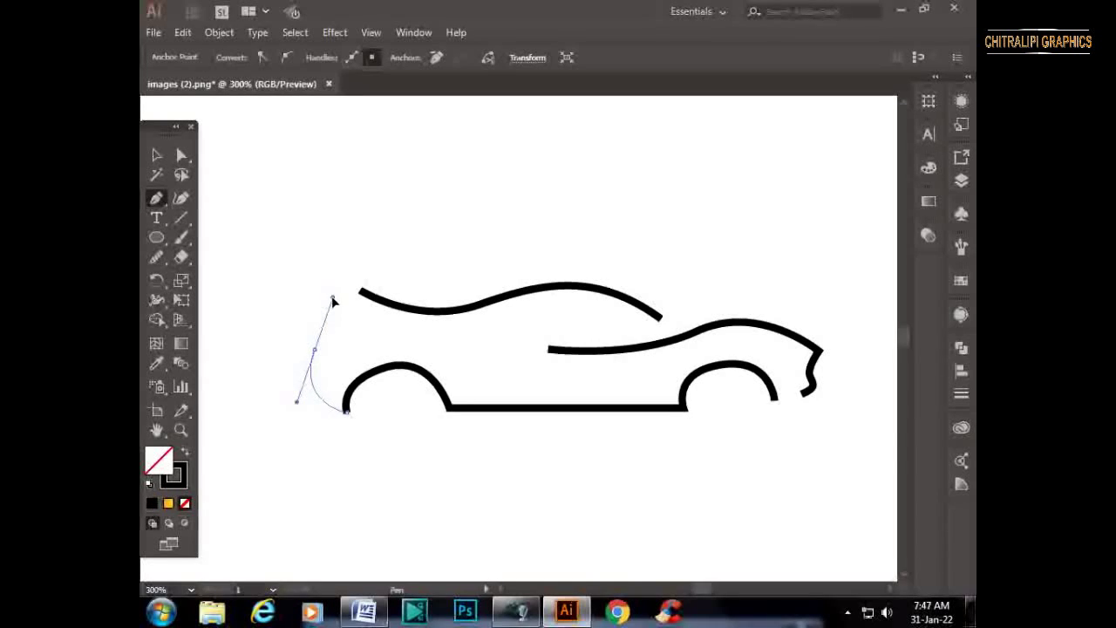
ctrl+click(593, 478)
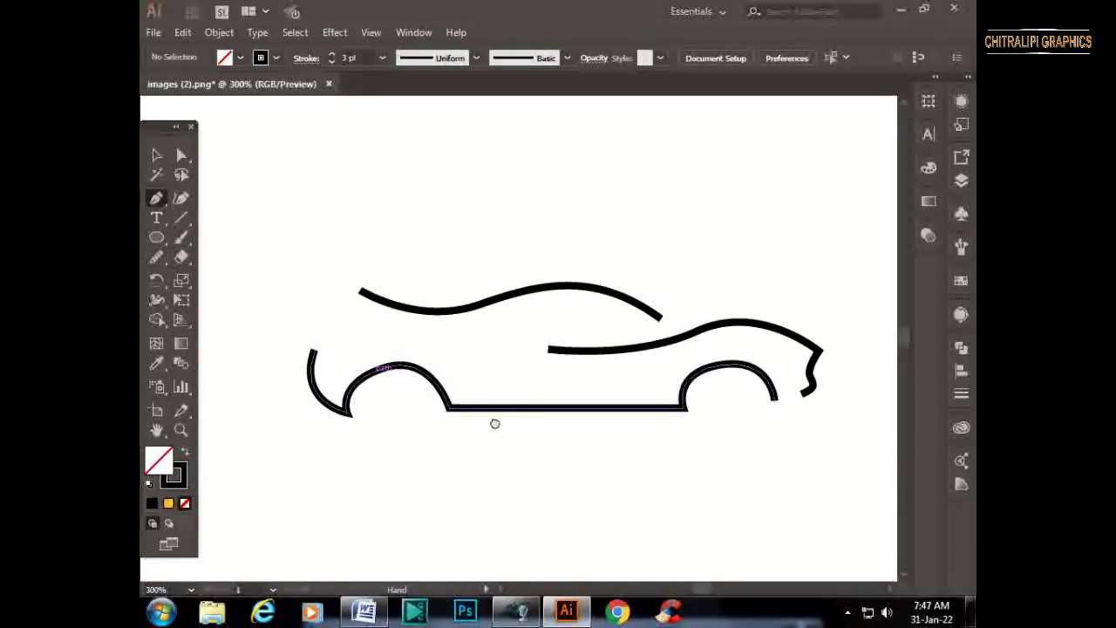
drag(494, 424, 329, 424)
Draw a side sweep line curving back from the front wheel arch.
click(530, 374)
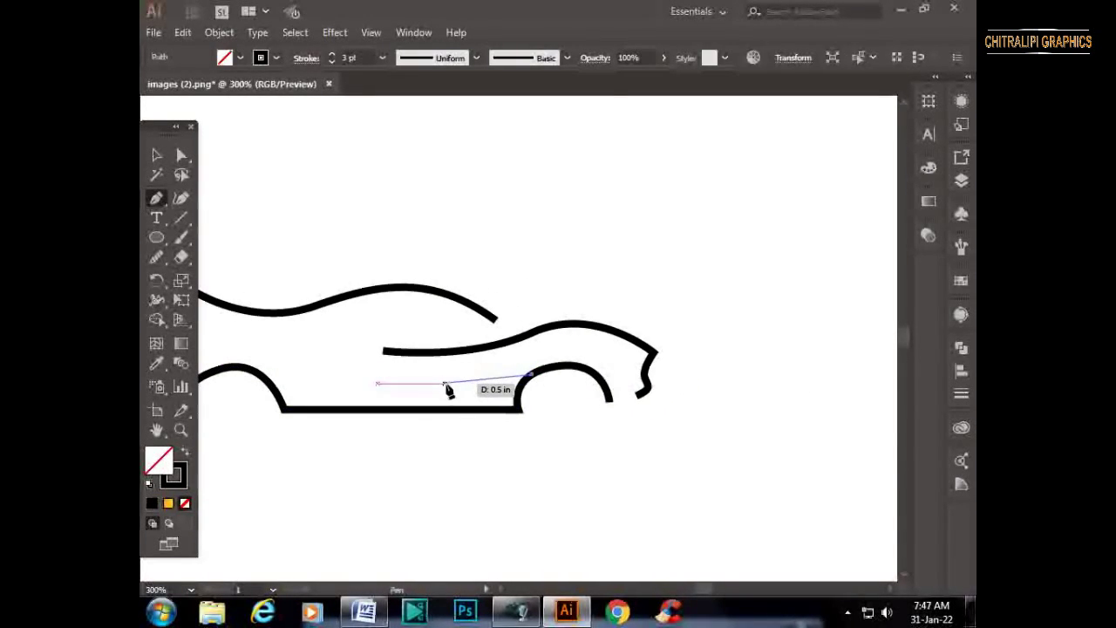
mouse_move(447, 390)
mouse_down()
mouse_move(422, 405)
mouse_move(401, 397)
mouse_up()
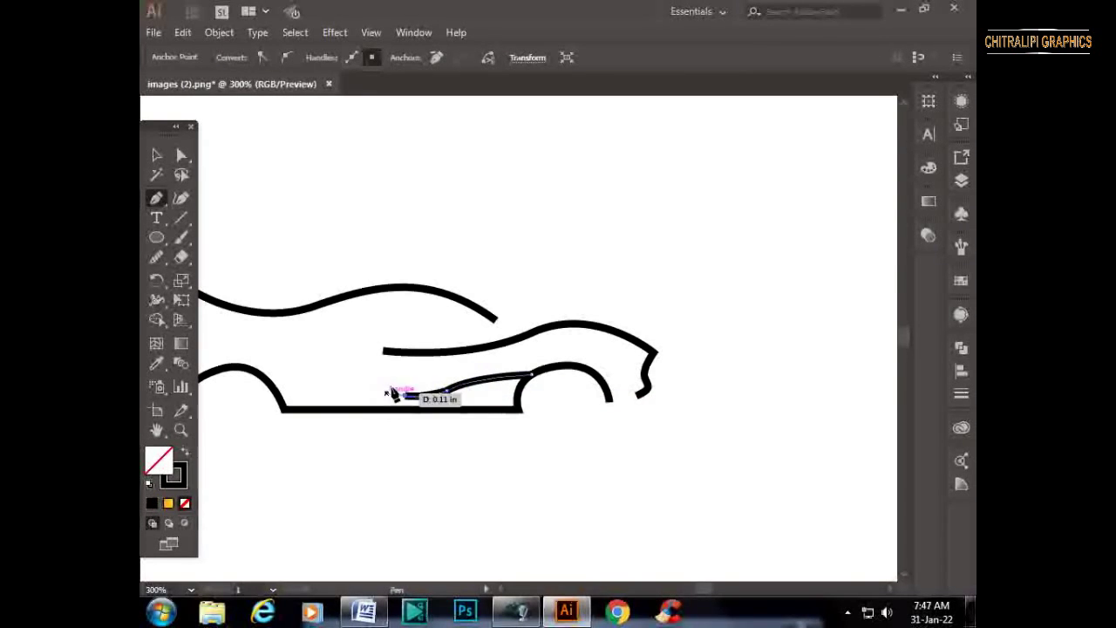
click(157, 156)
click(576, 306)
drag(575, 306, 658, 299)
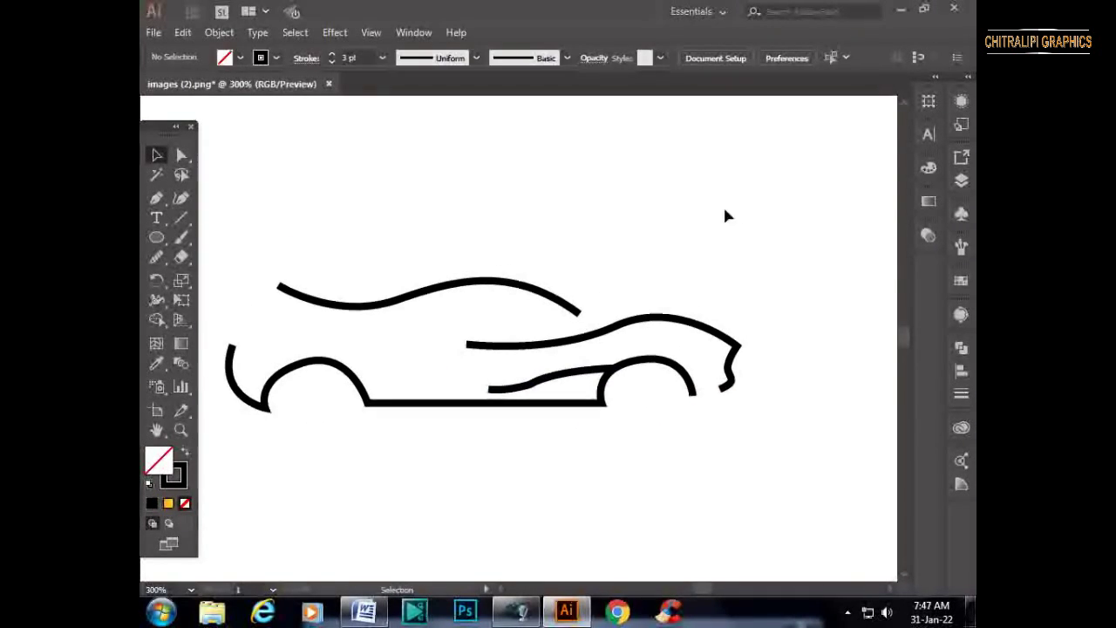
drag(792, 246, 680, 321)
Try smoothing the side line with the Smooth tool, then undo it.
drag(526, 315, 525, 312)
click(682, 417)
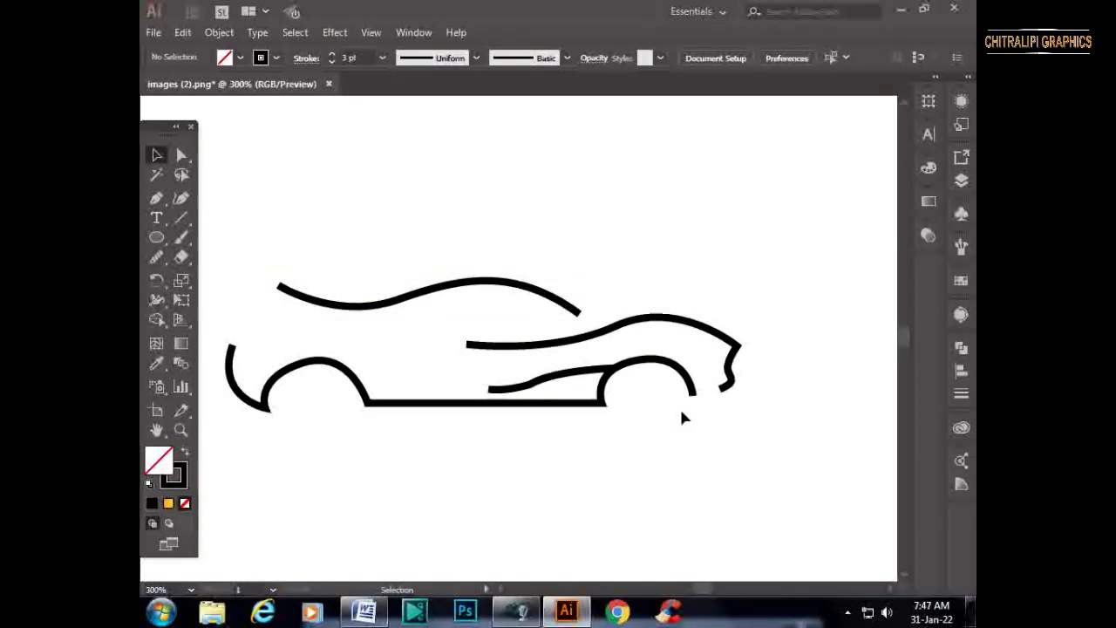
click(590, 373)
key(n)
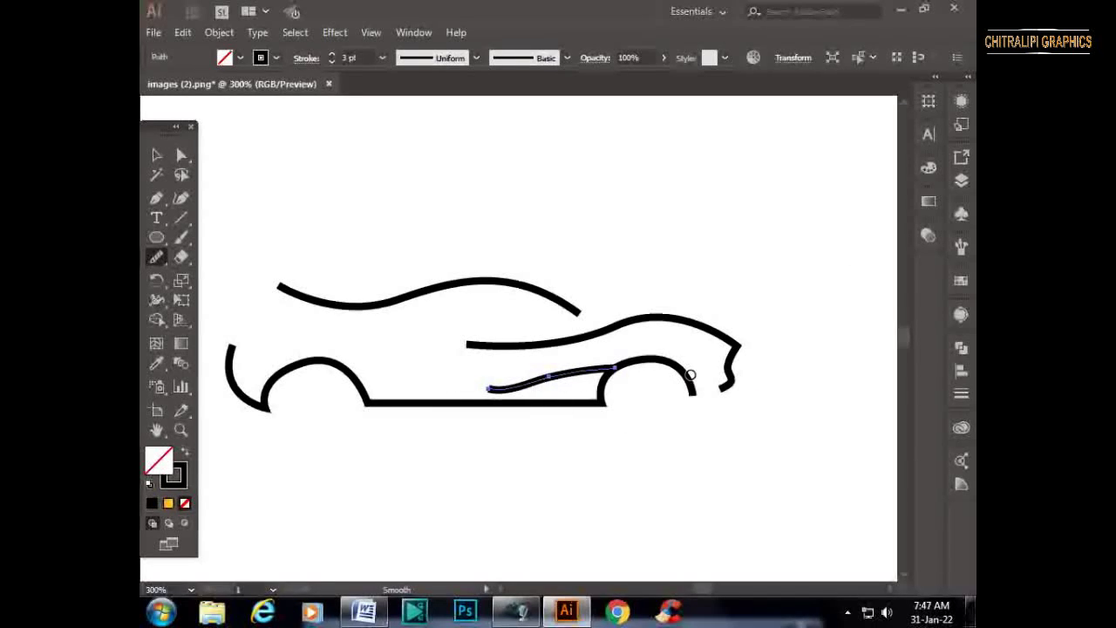
drag(571, 390, 615, 360)
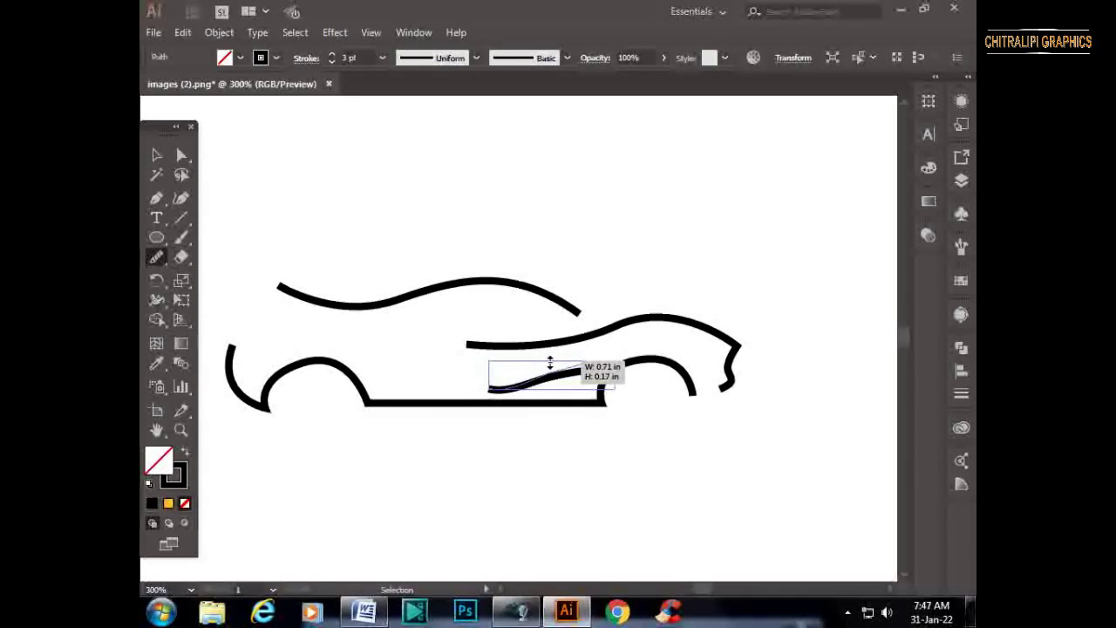
key(ctrl+z)
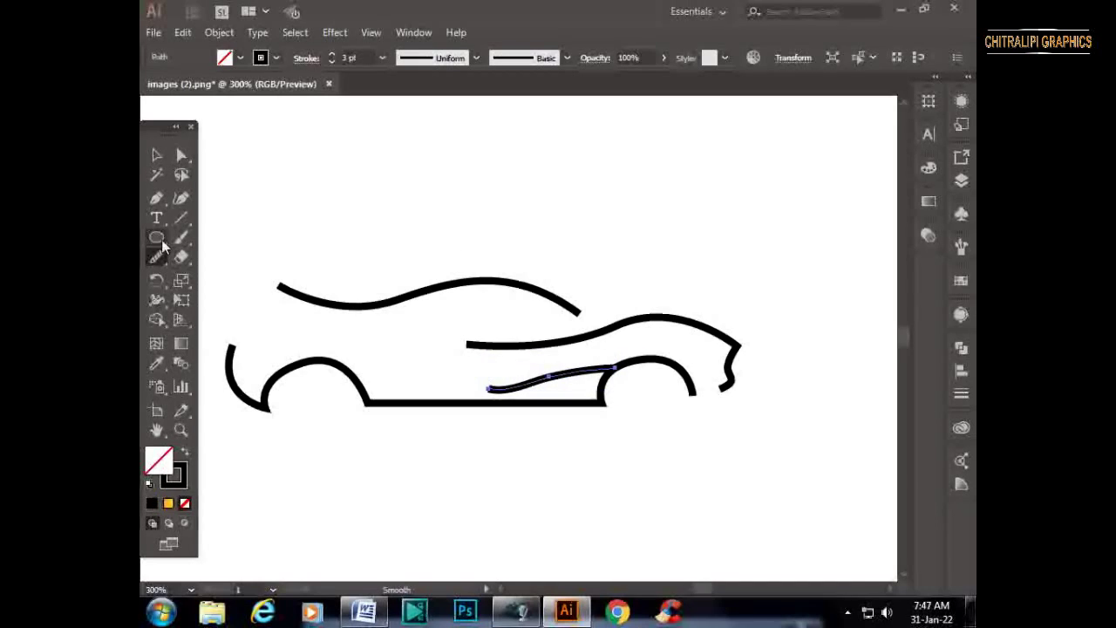
Reshape the side line's curve and level its left end's handle horizontally.
key(ctrl+plus)
key(ctrl+plus)
key(ctrl+plus)
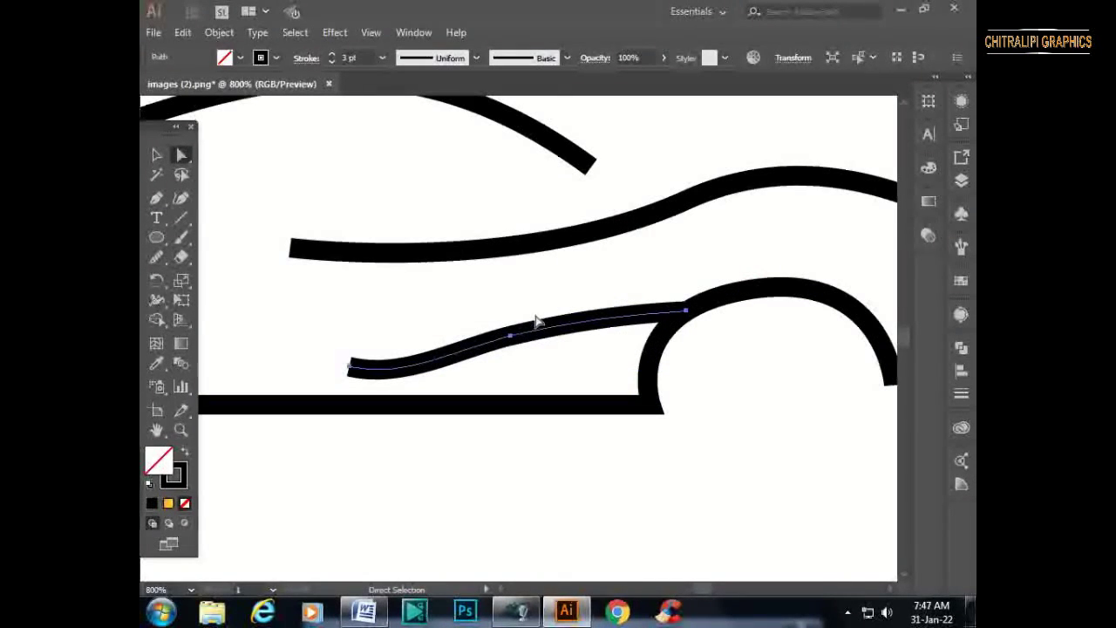
drag(515, 336, 511, 336)
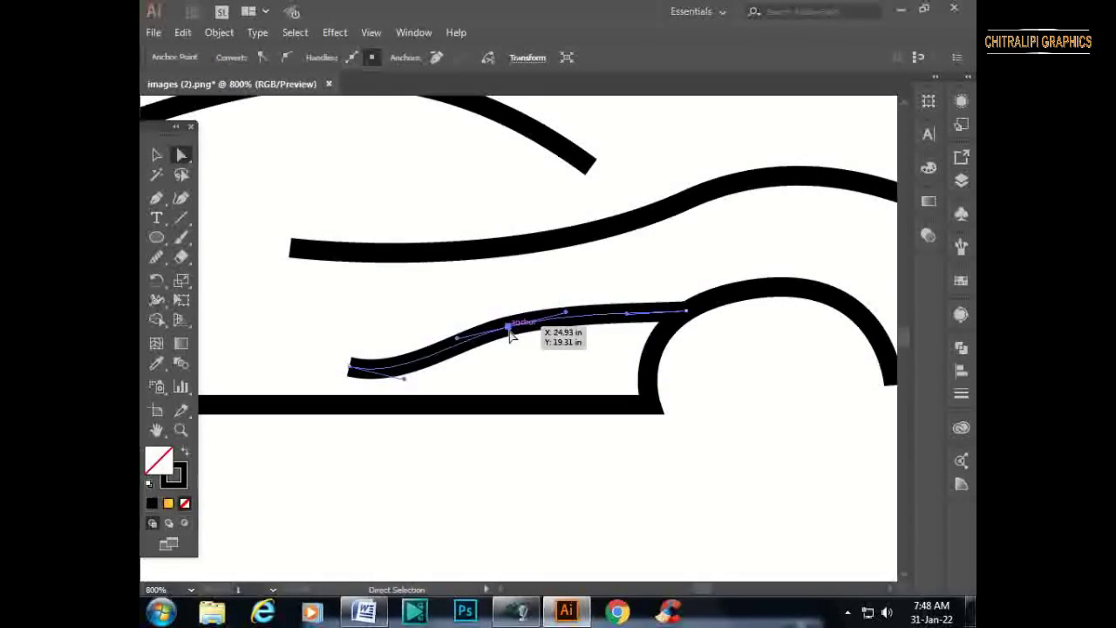
click(349, 367)
mouse_move(403, 378)
mouse_down()
mouse_move(325, 365)
mouse_move(391, 379)
mouse_up()
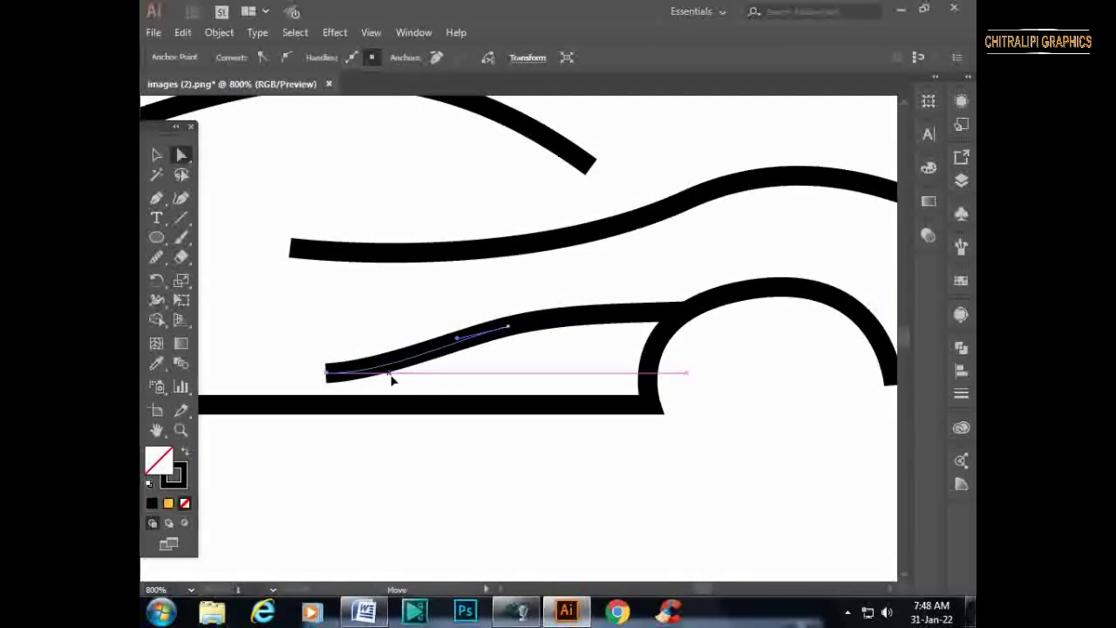
key(ctrl+minus)
click(645, 513)
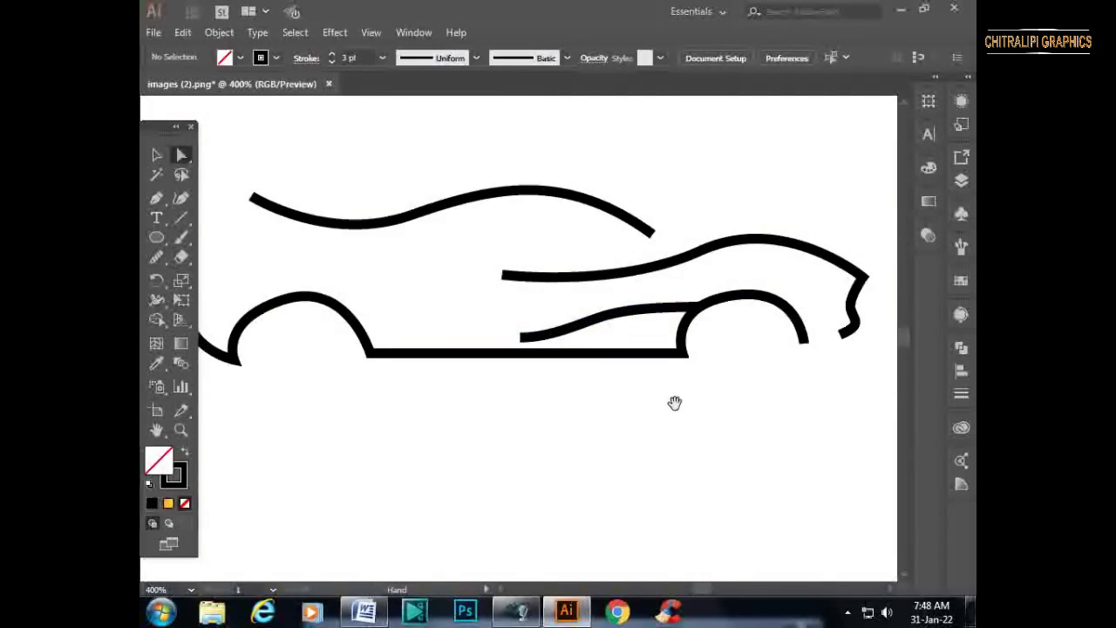
drag(673, 401, 688, 463)
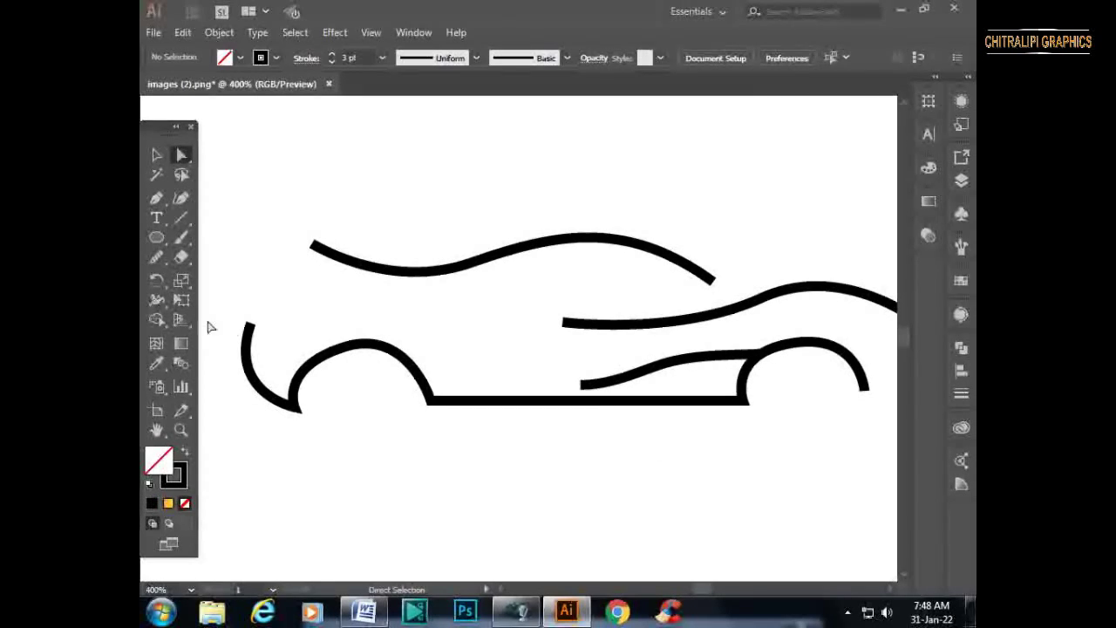
Nudge the lower body line's left hook rightward and reshape its top anchor.
drag(340, 458, 451, 465)
key(Right)
key(Right)
key(Right)
key(Right)
key(Right)
key(Right)
key(Right)
key(Right)
key(Right)
key(Right)
key(Right)
key(Right)
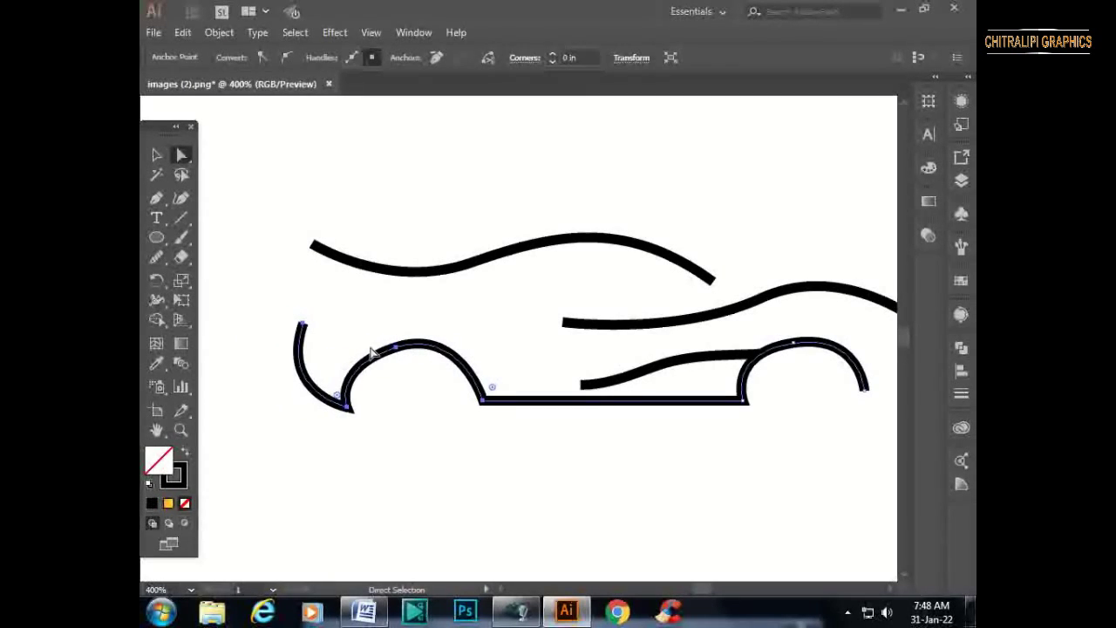
click(271, 328)
drag(341, 439, 339, 435)
drag(304, 324, 319, 329)
click(297, 320)
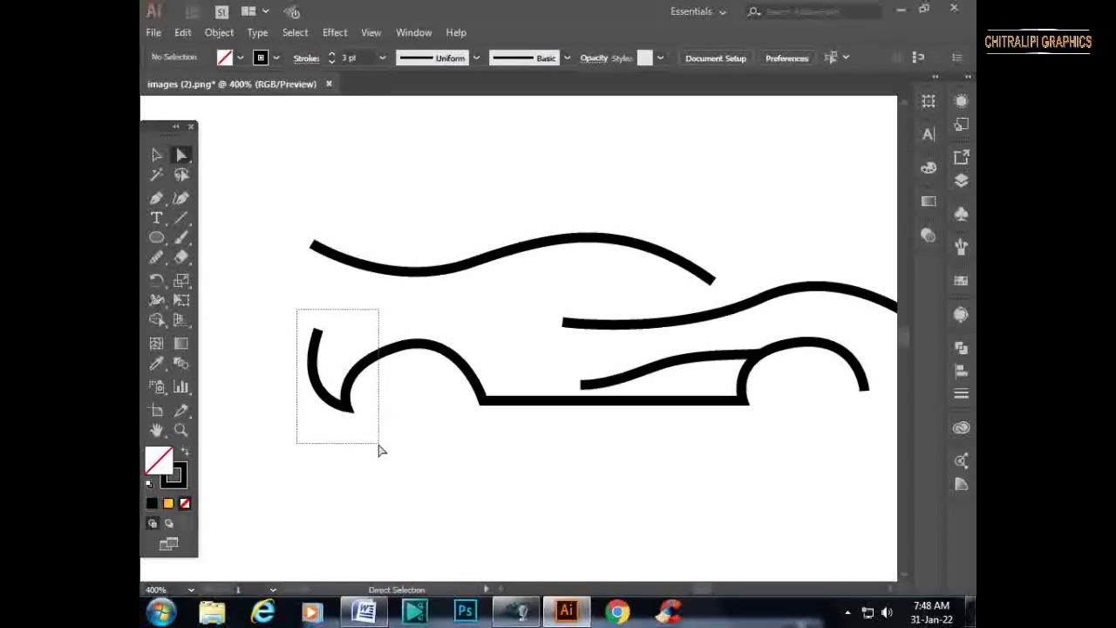
drag(378, 449, 381, 451)
key(Right)
key(Right)
key(Right)
key(Right)
key(Right)
click(312, 340)
drag(304, 316, 438, 495)
key(Right)
key(Right)
key(Right)
key(Right)
Select the wheel arch's end point, then reselect the roof curve.
drag(871, 429, 668, 408)
drag(673, 311, 615, 380)
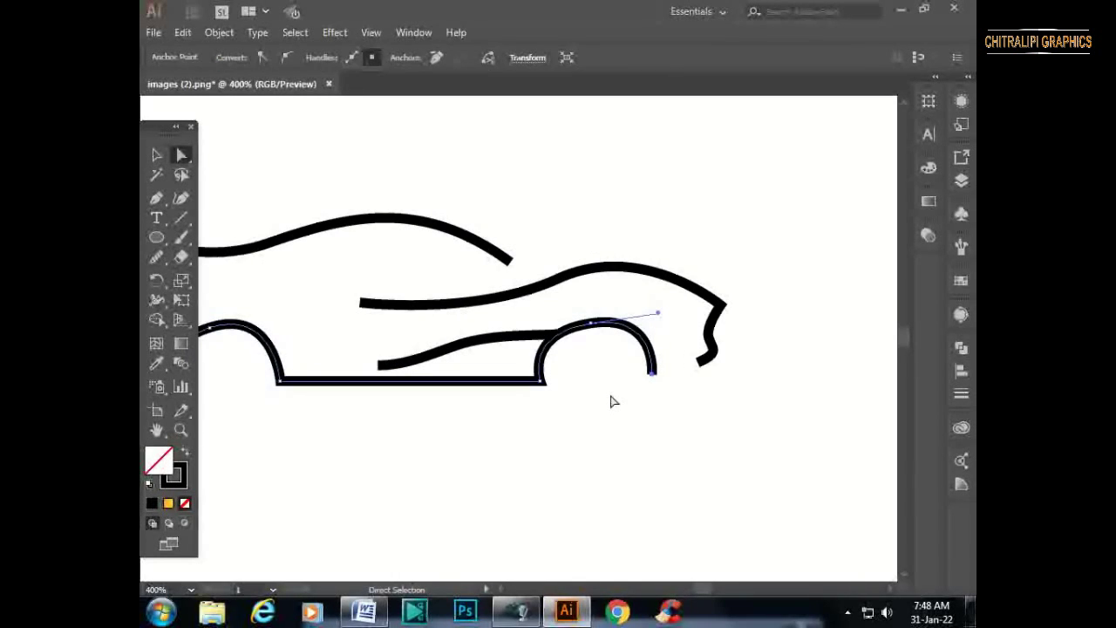
drag(647, 376, 804, 438)
click(558, 422)
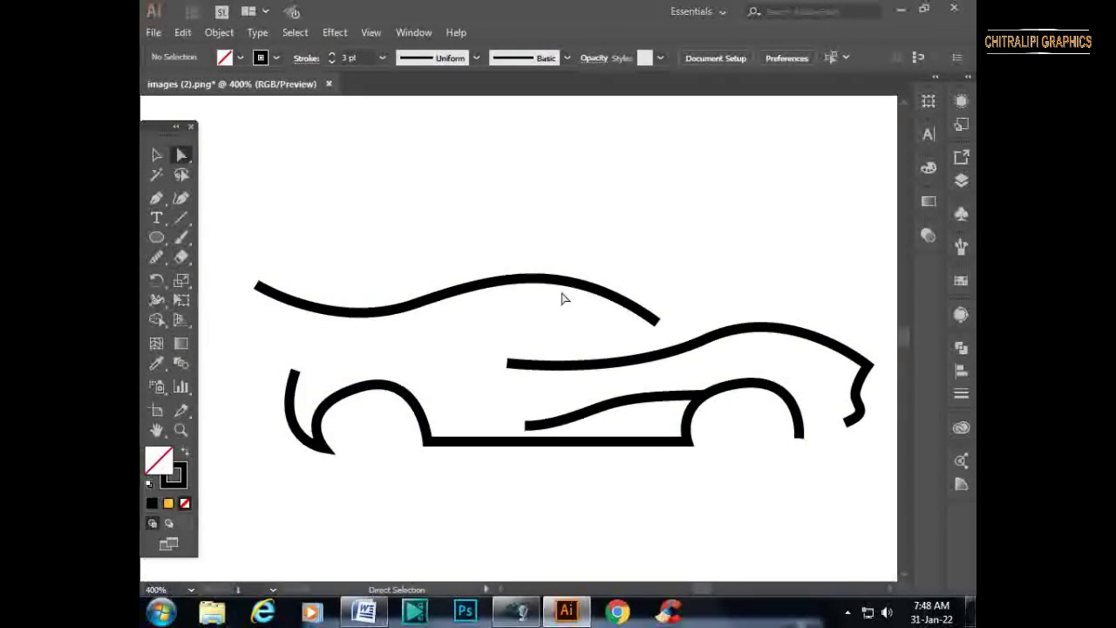
click(610, 299)
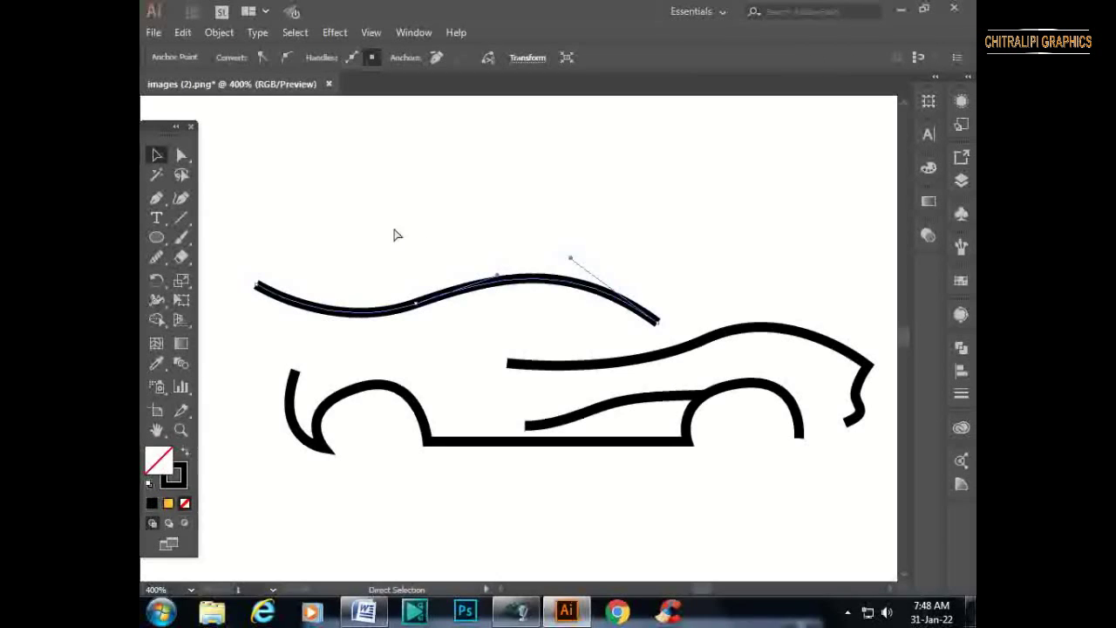
Make the roof curve narrower and lower, and dismiss the junk-files popup.
mouse_move(660, 278)
mouse_down()
mouse_move(611, 285)
mouse_move(617, 324)
mouse_up()
click(818, 240)
scroll(451, 314, right, 2)
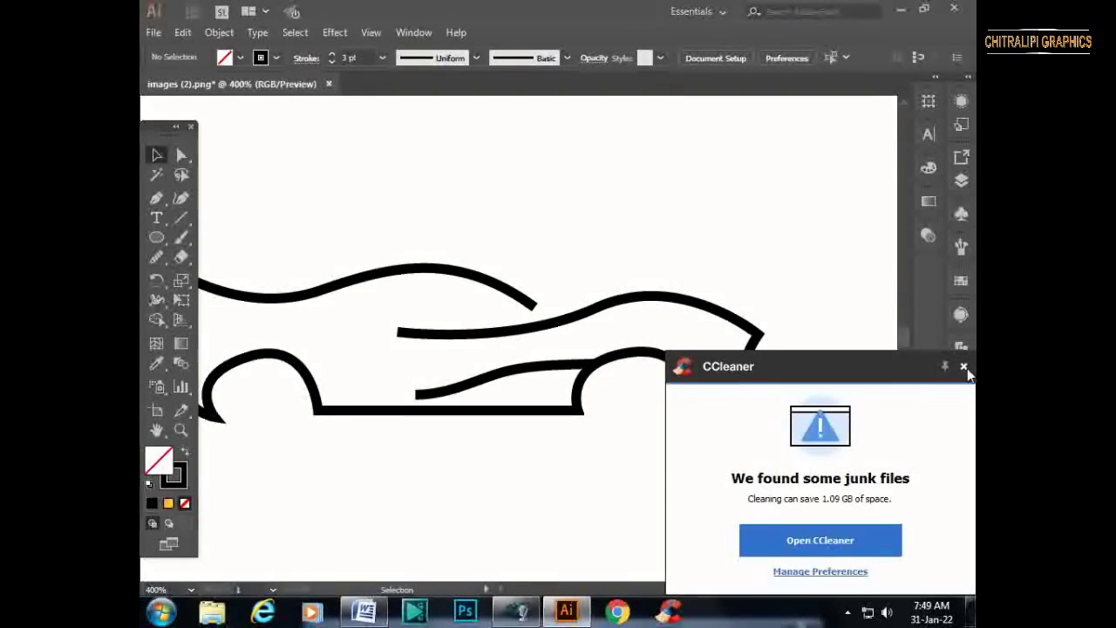
click(963, 366)
drag(675, 263, 691, 234)
Smooth the upper body and nose curve and shrink it from its corner handle.
click(573, 342)
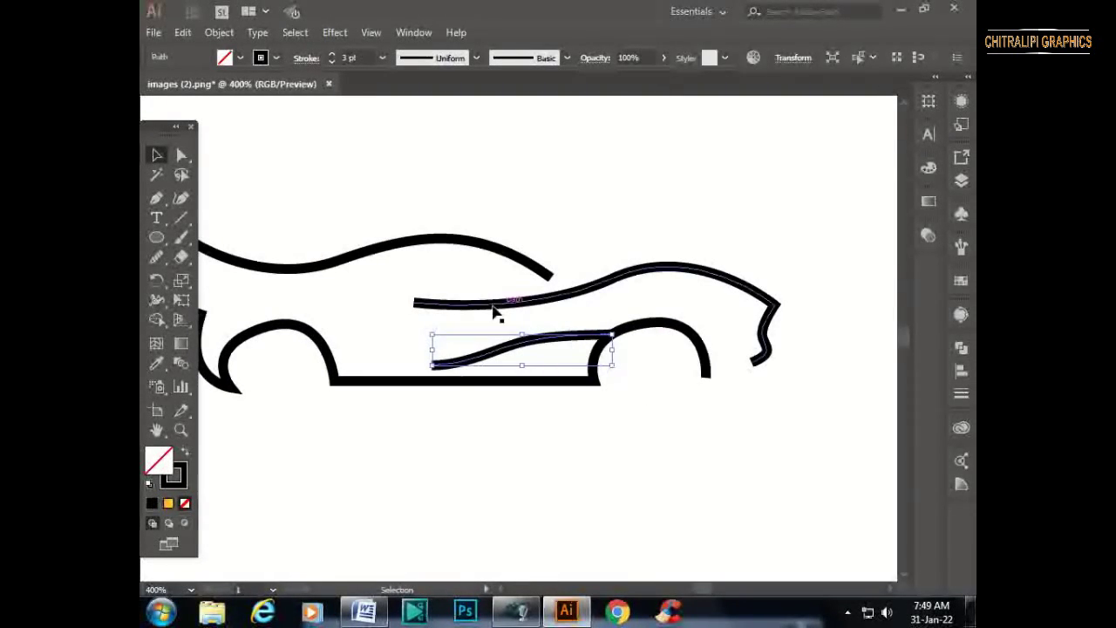
click(694, 406)
drag(793, 261, 723, 325)
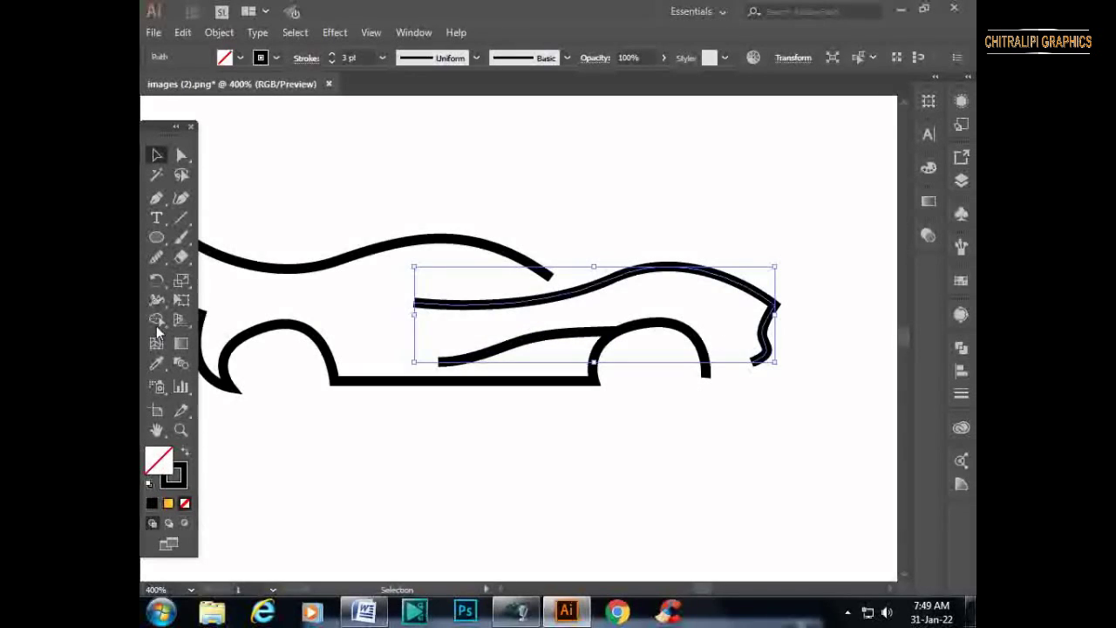
click(156, 258)
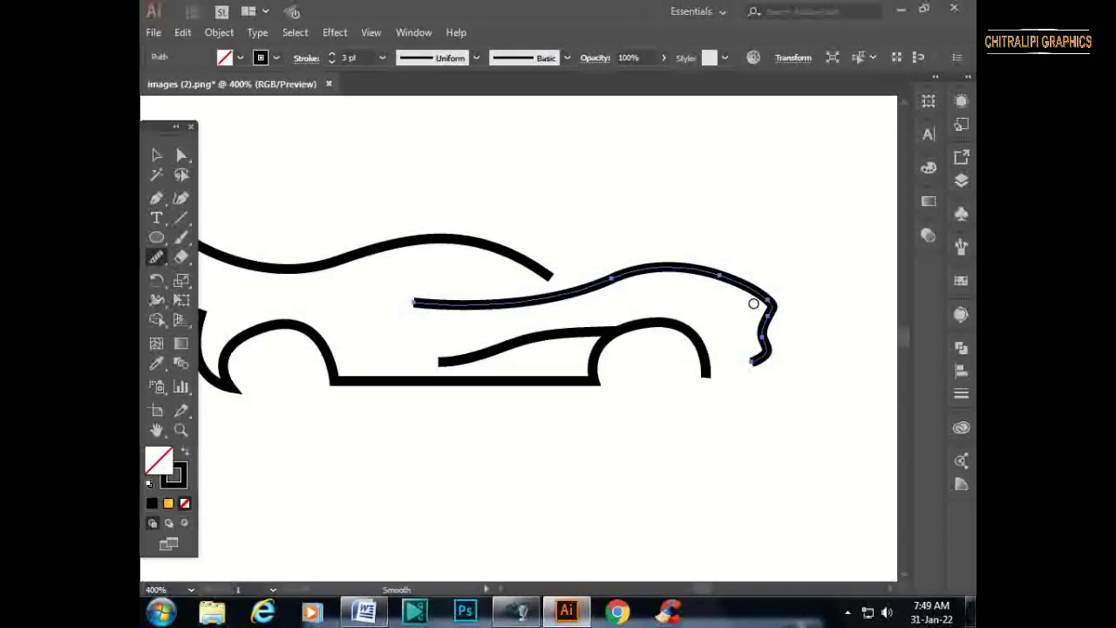
ctrl+click(781, 244)
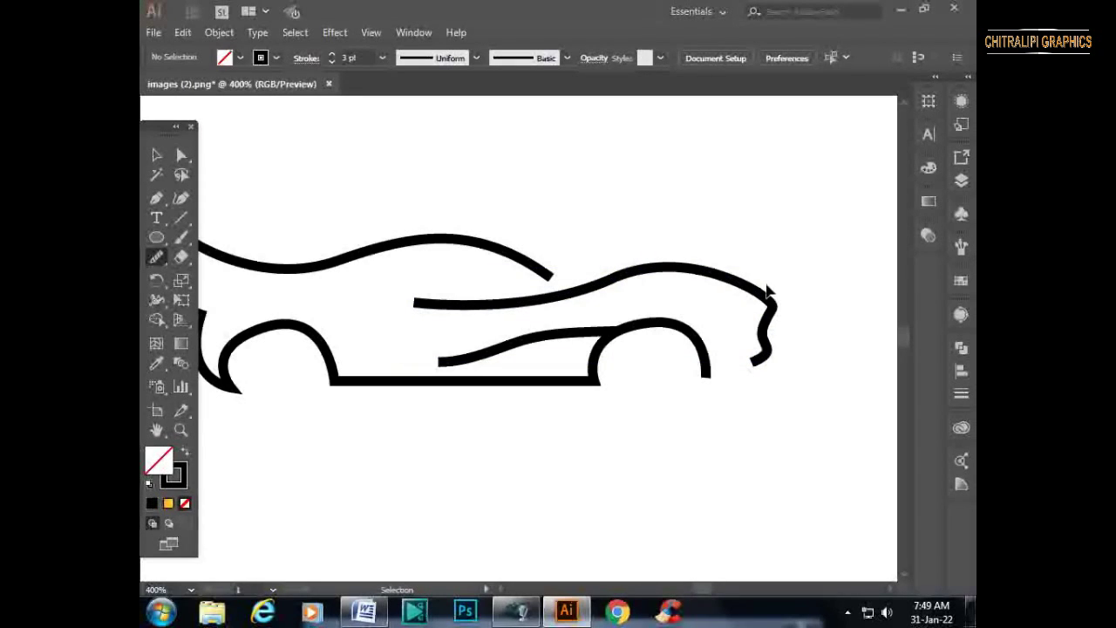
click(698, 267)
drag(772, 262, 753, 268)
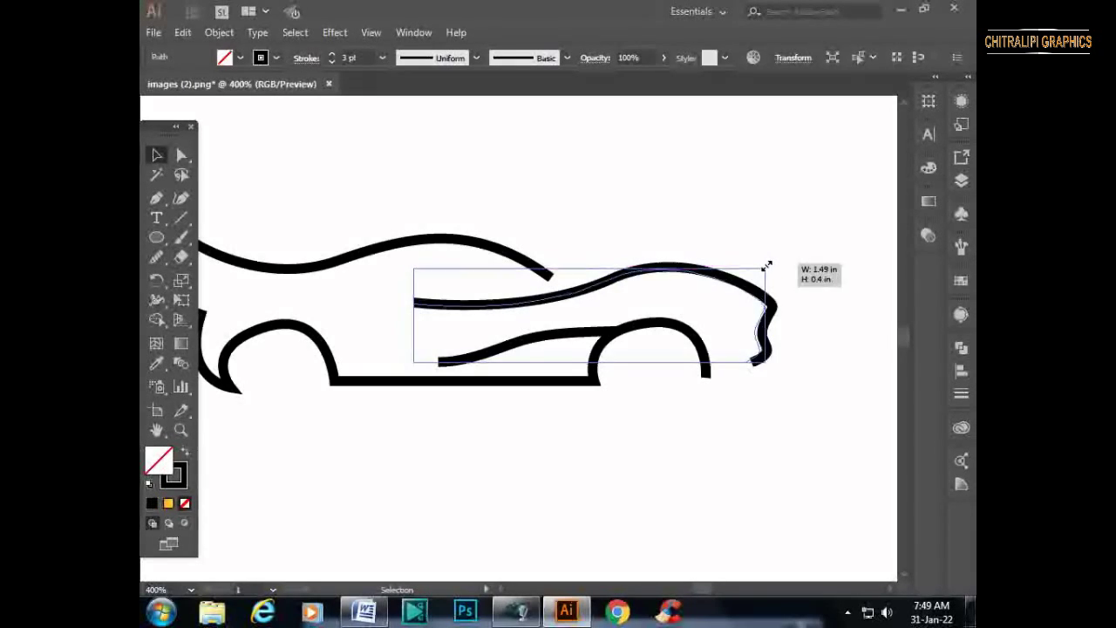
click(783, 166)
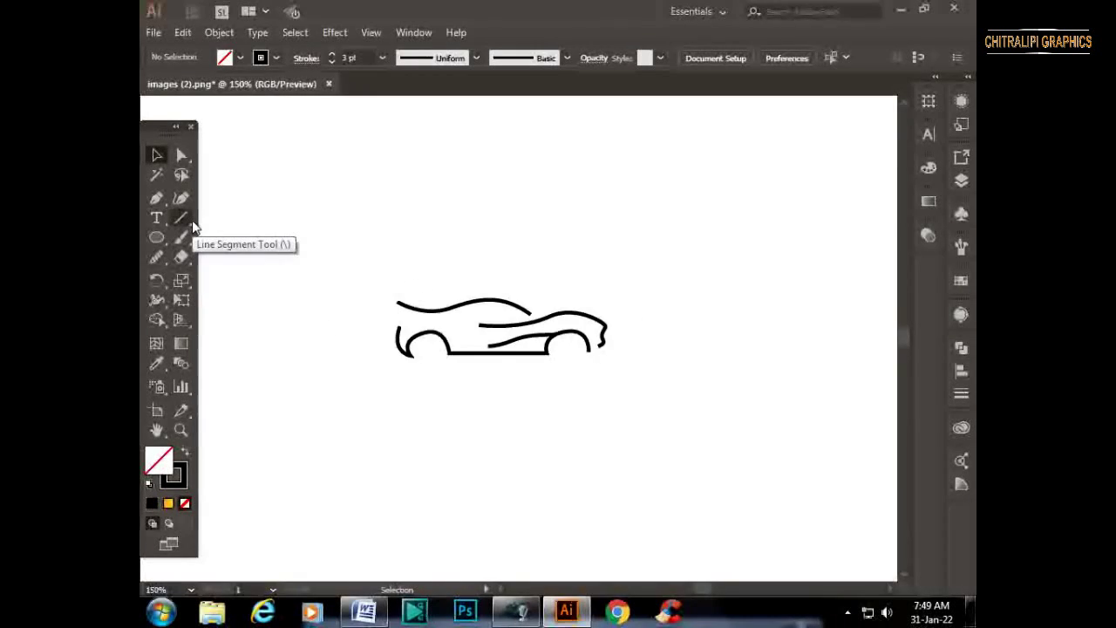
drag(544, 190, 642, 235)
click(610, 303)
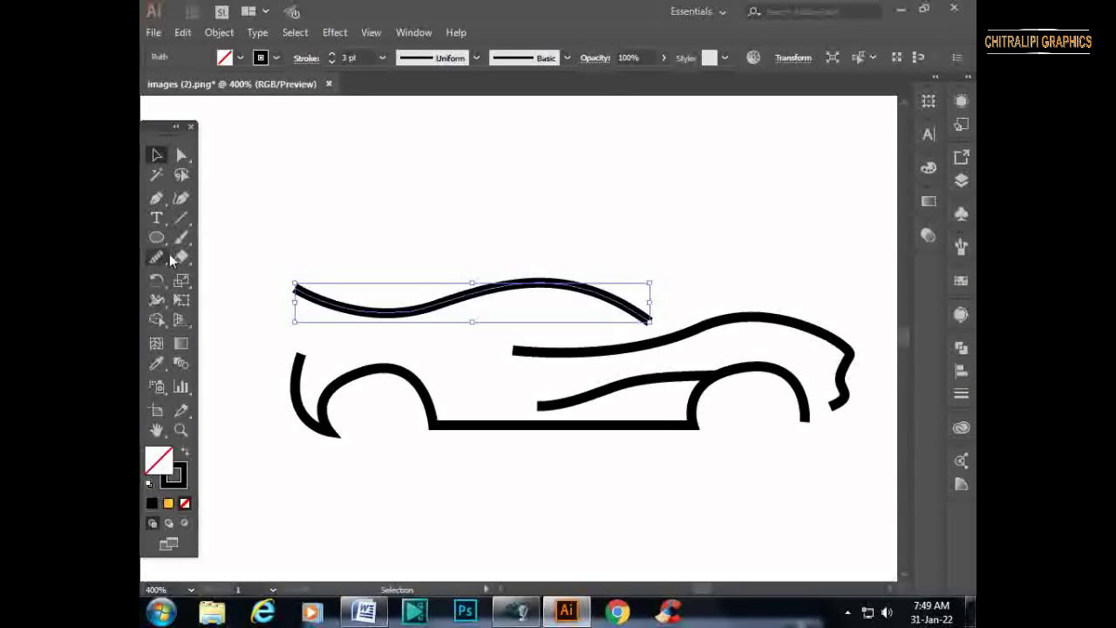
Taper the roof curve's stroke with the Width tool, thick mid-way and pointed at the ends.
key(shift+w)
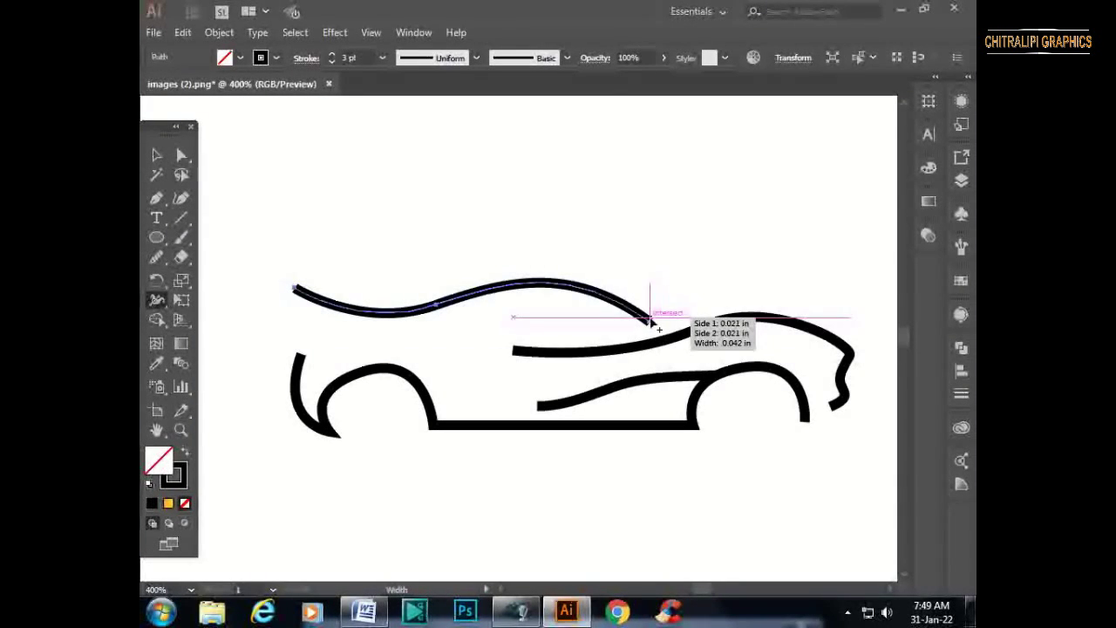
drag(294, 290, 274, 305)
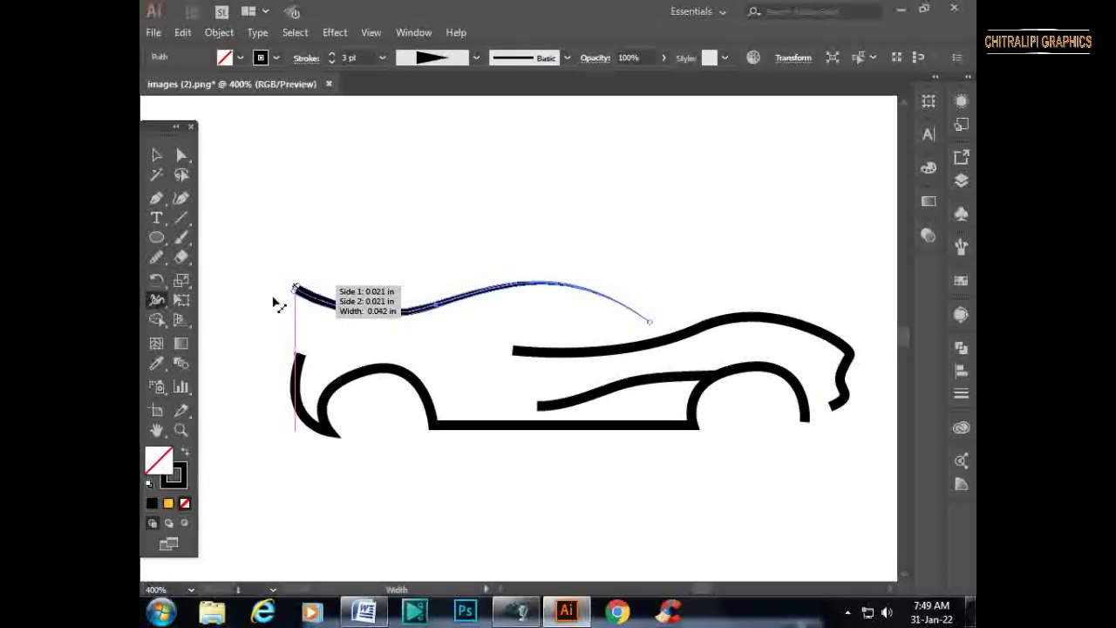
drag(527, 284, 529, 291)
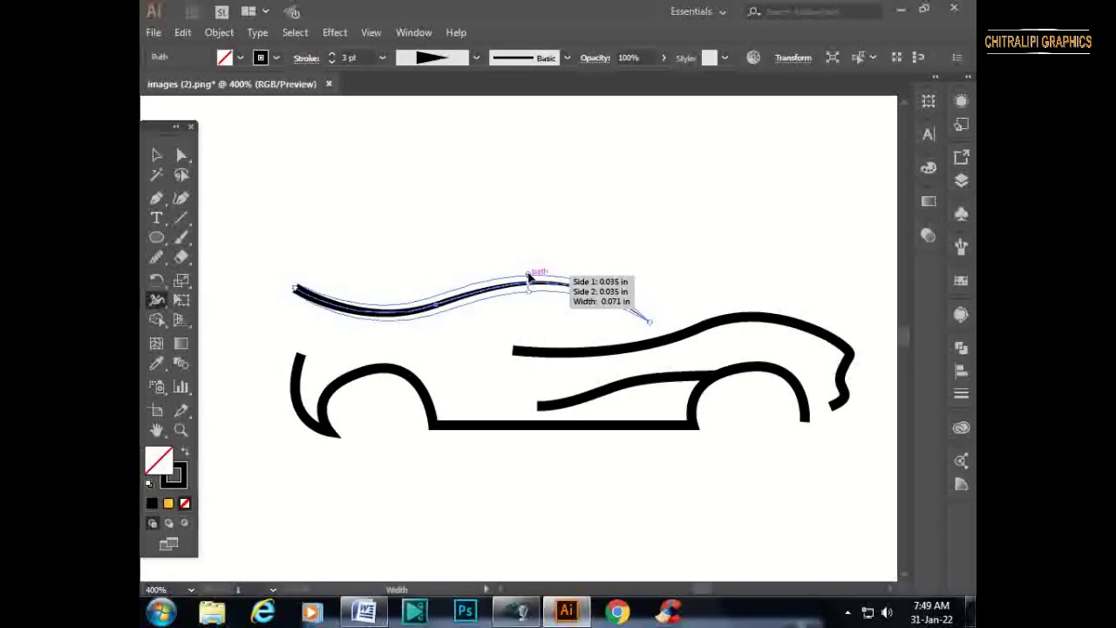
drag(288, 295, 294, 290)
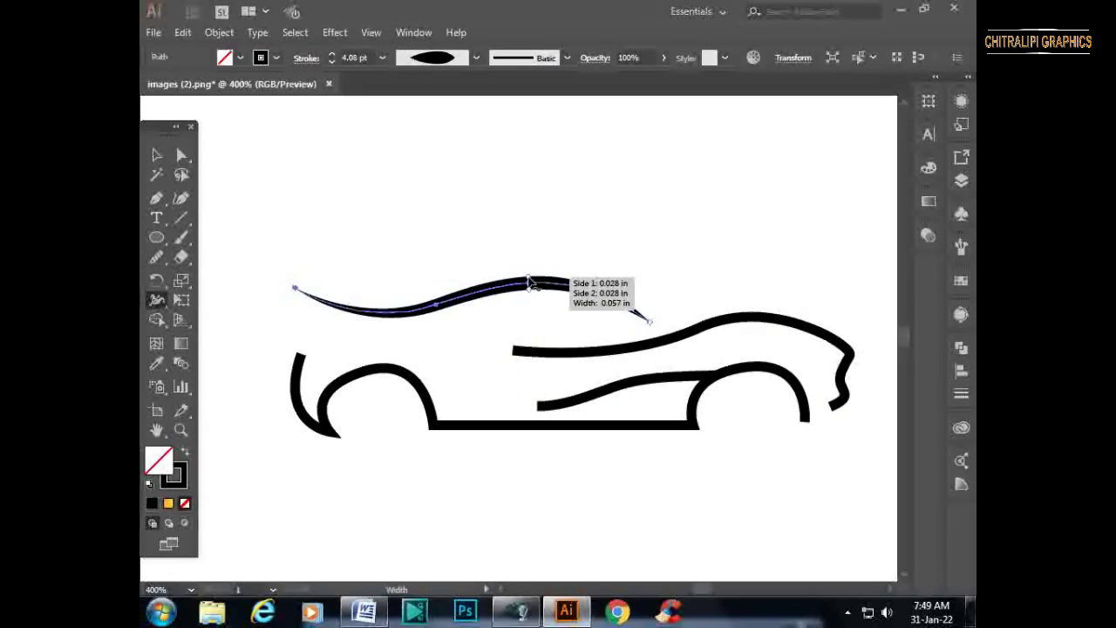
drag(529, 289, 532, 288)
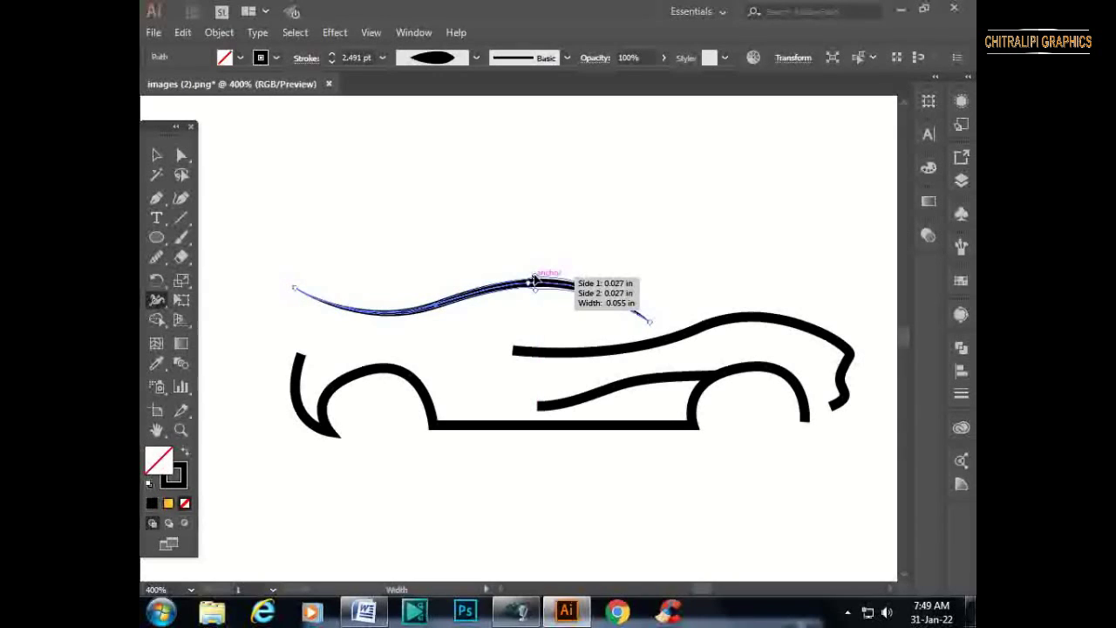
drag(532, 286, 535, 291)
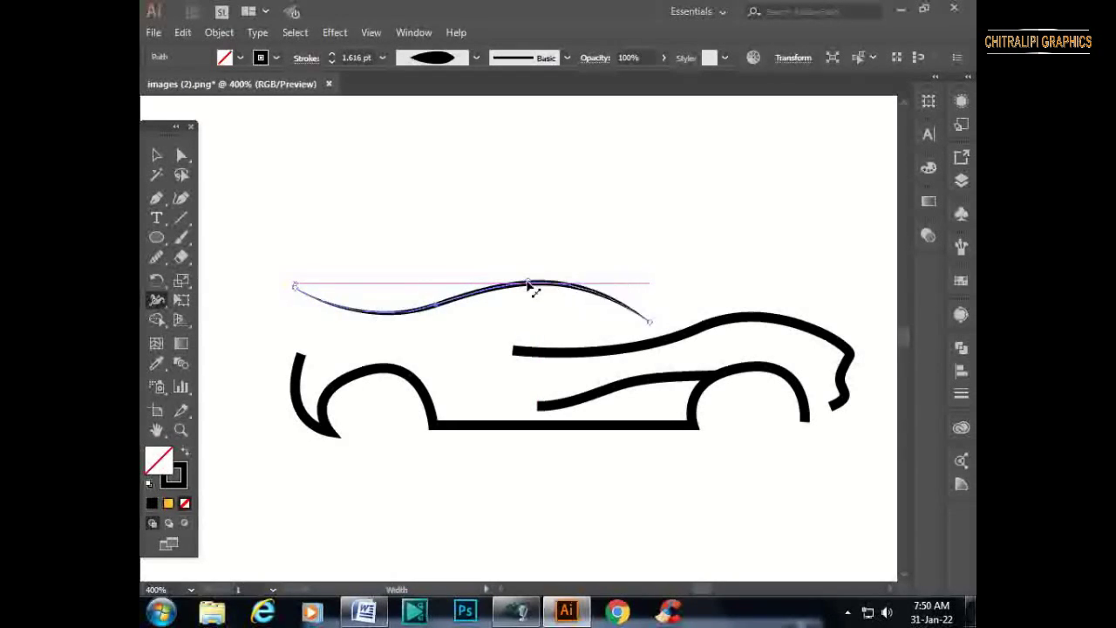
key(ctrl+equal)
mouse_move(616, 315)
mouse_down()
mouse_move(608, 305)
mouse_move(631, 268)
mouse_up()
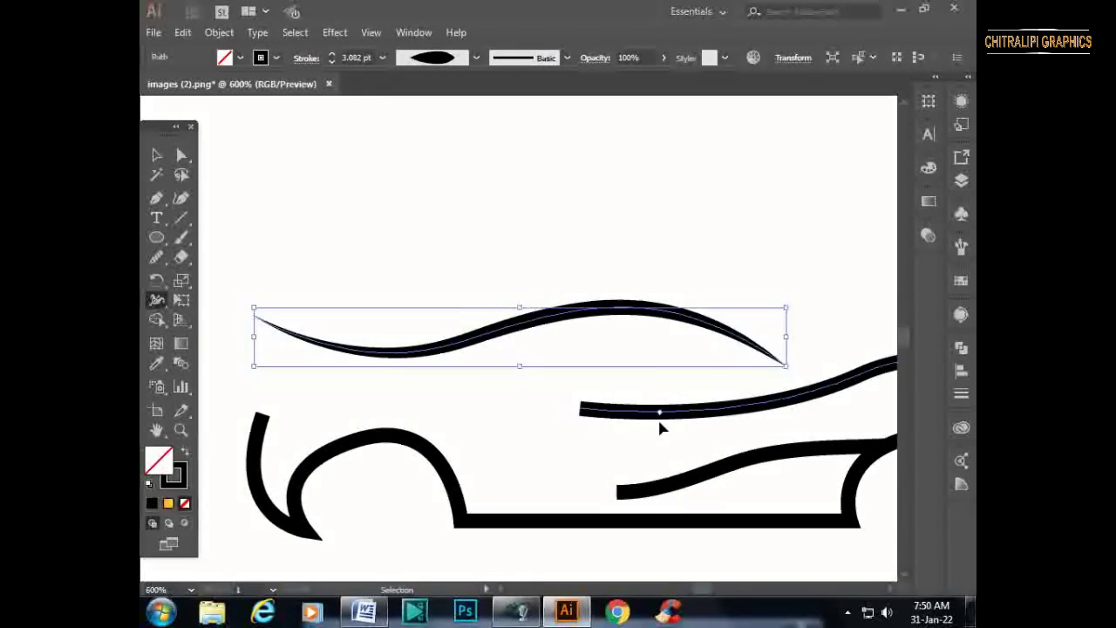
key(ctrl+minus)
key(ctrl+minus)
Thicken the middle body curve toward the nose and taper its end.
drag(558, 376, 613, 416)
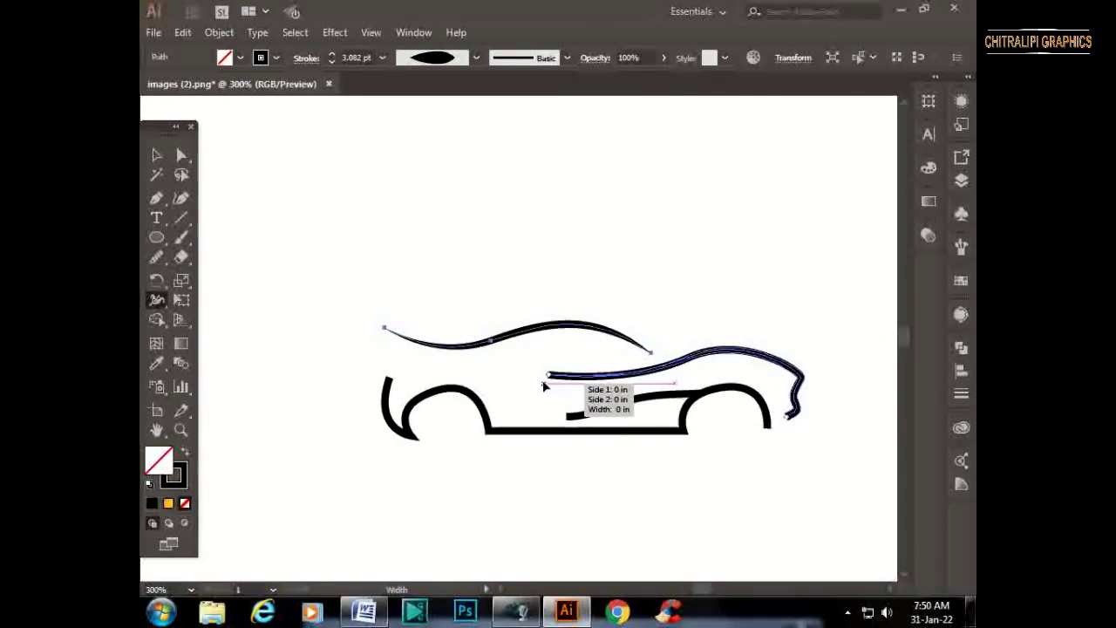
mouse_move(764, 422)
mouse_down()
mouse_move(468, 447)
mouse_move(491, 443)
mouse_up()
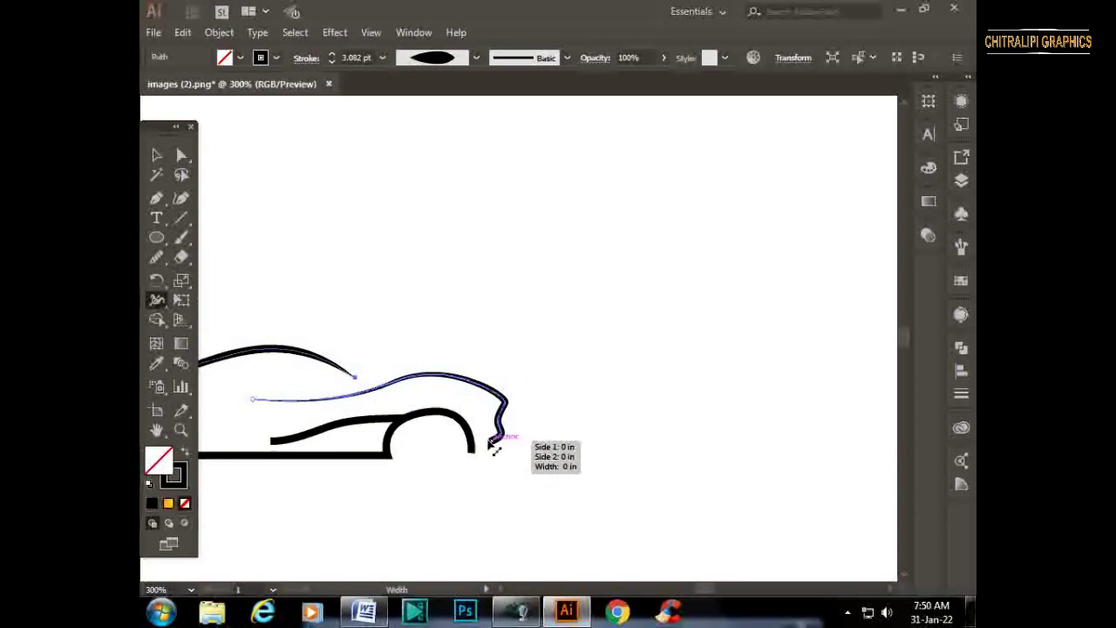
key(ctrl+z)
key(ctrl+z)
key(ctrl+z)
key(ctrl+shift+z)
key(ctrl+shift+z)
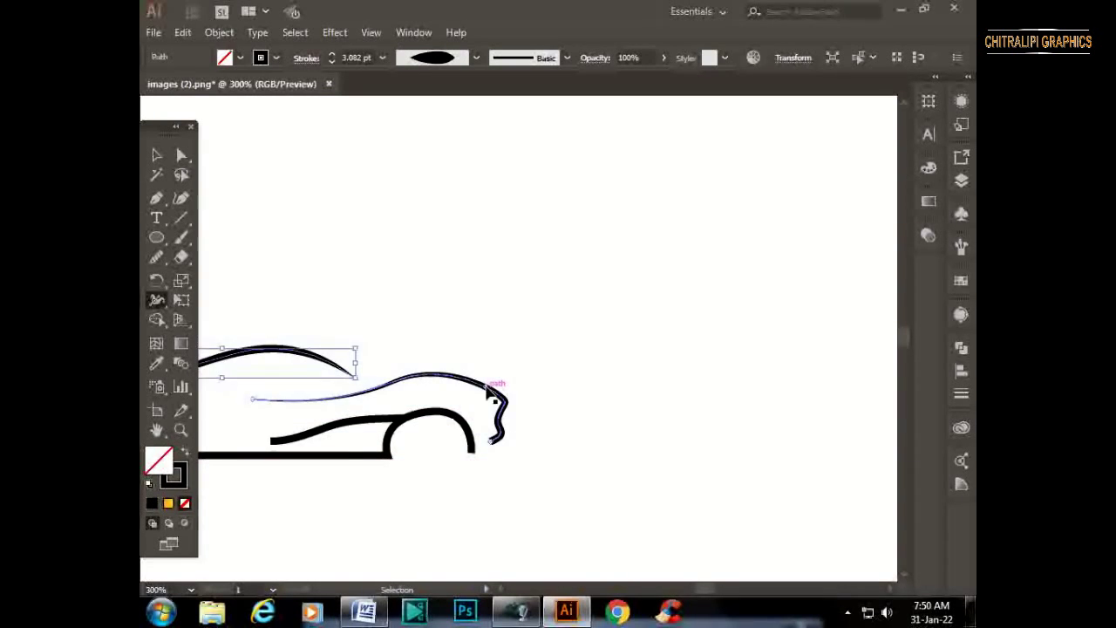
key(ctrl+plus)
drag(701, 369, 488, 399)
drag(755, 384, 757, 373)
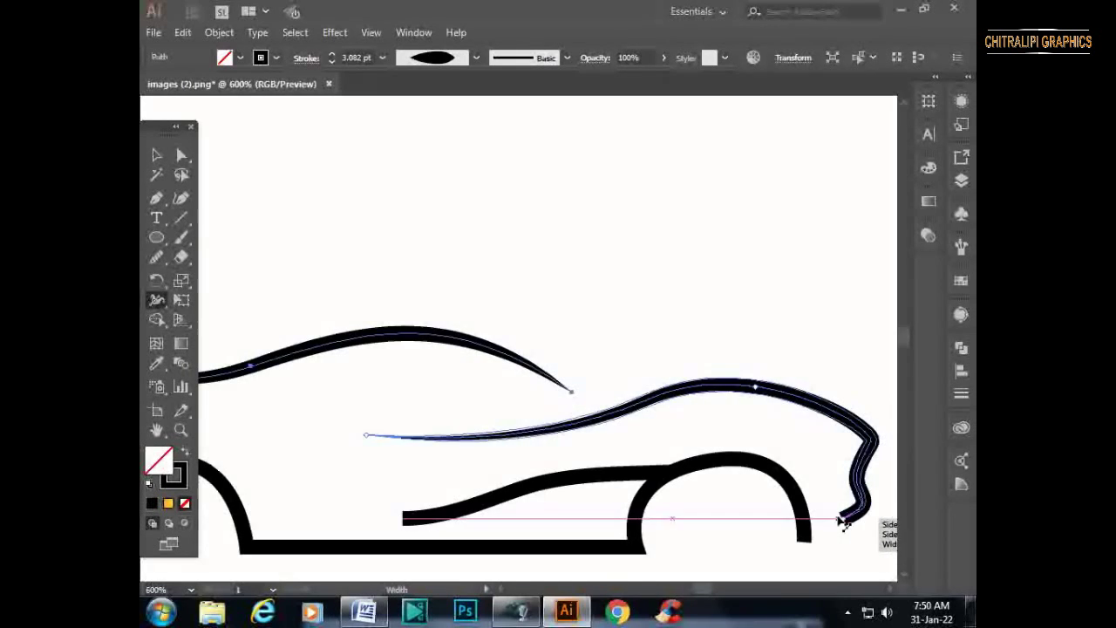
Taper the lower hood curve's left end and widen its middle.
drag(730, 484, 767, 381)
drag(440, 417, 443, 401)
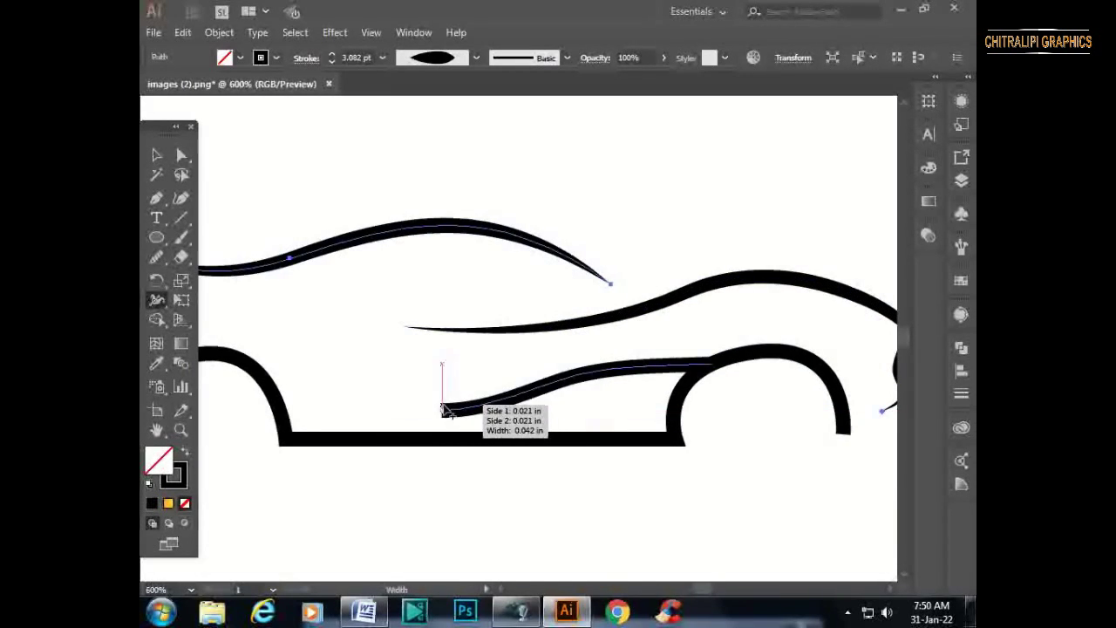
drag(603, 371, 602, 367)
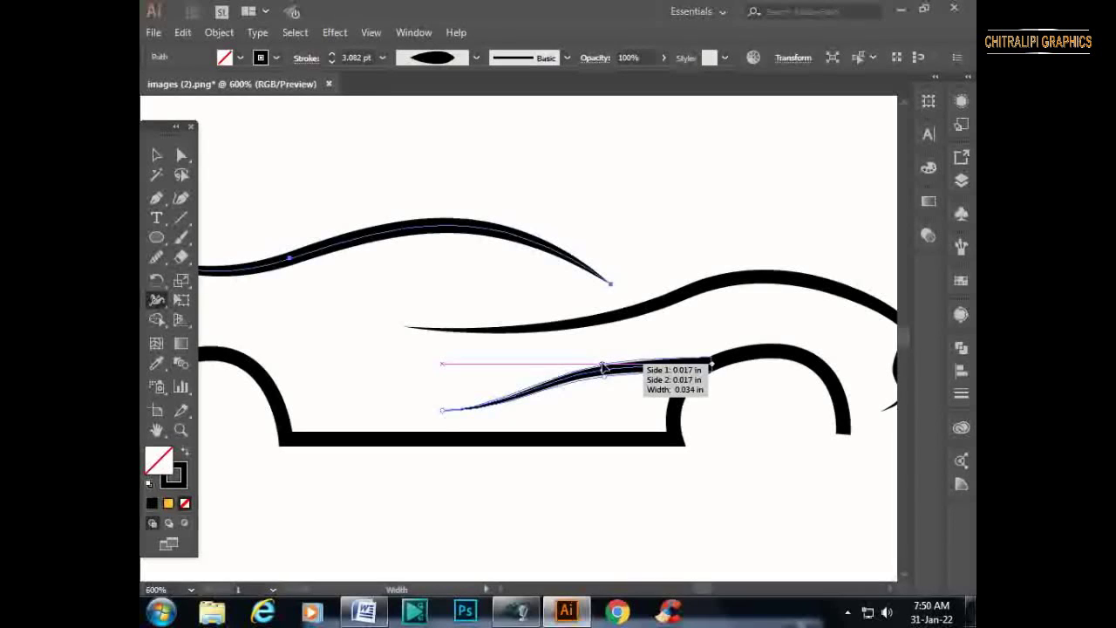
drag(759, 431, 584, 421)
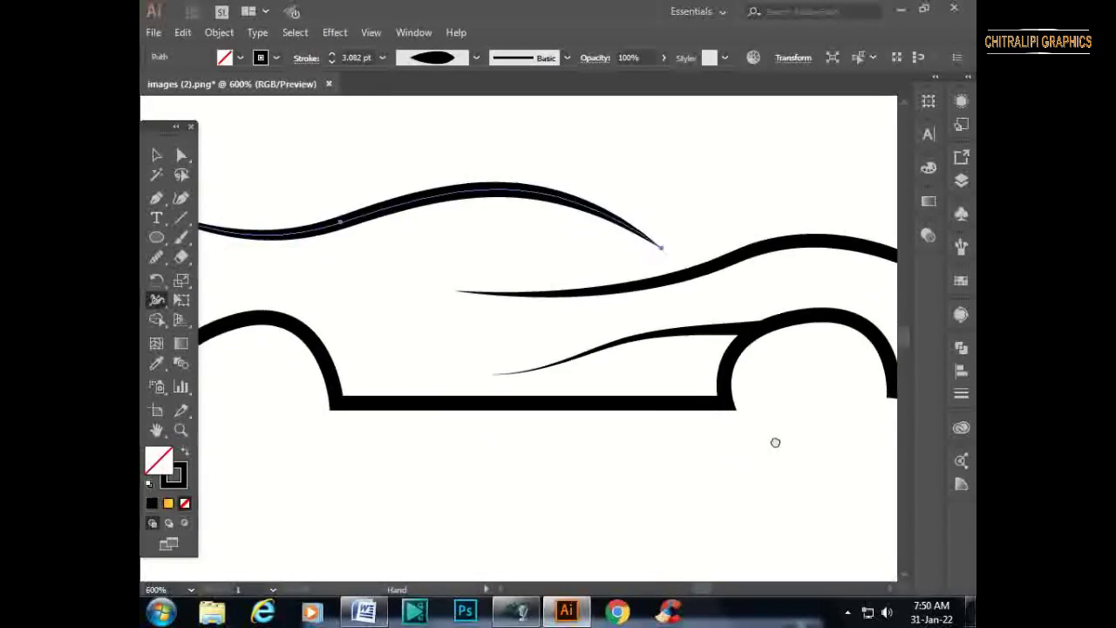
drag(406, 364, 393, 354)
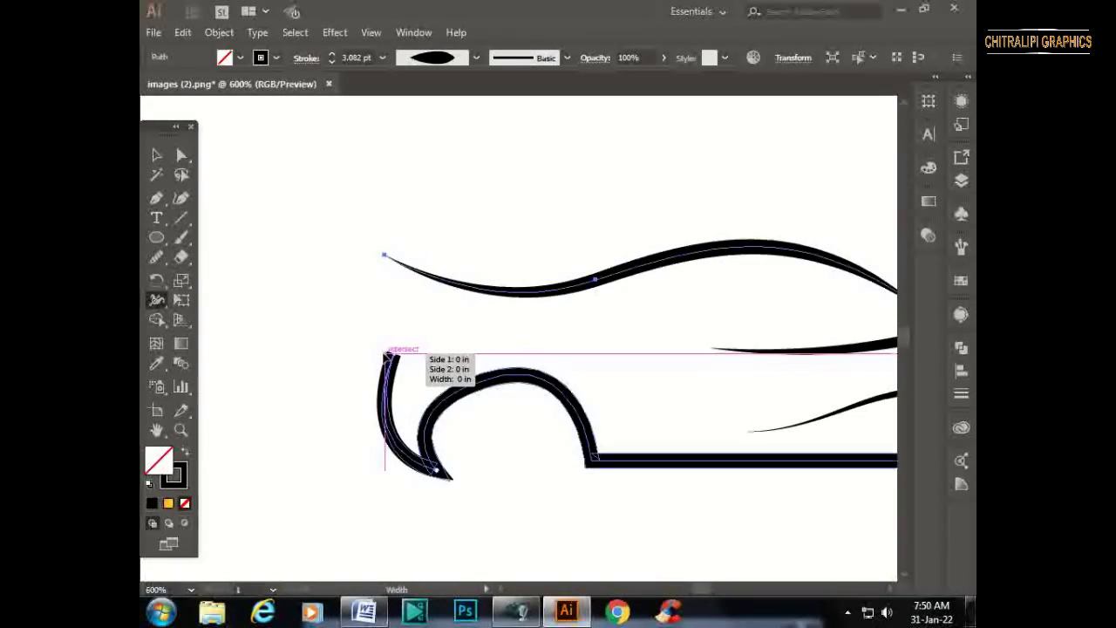
Thicken the lower body path at its corner and taper the rear arch to points.
mouse_move(618, 477)
mouse_down()
mouse_move(497, 457)
mouse_move(476, 438)
mouse_up()
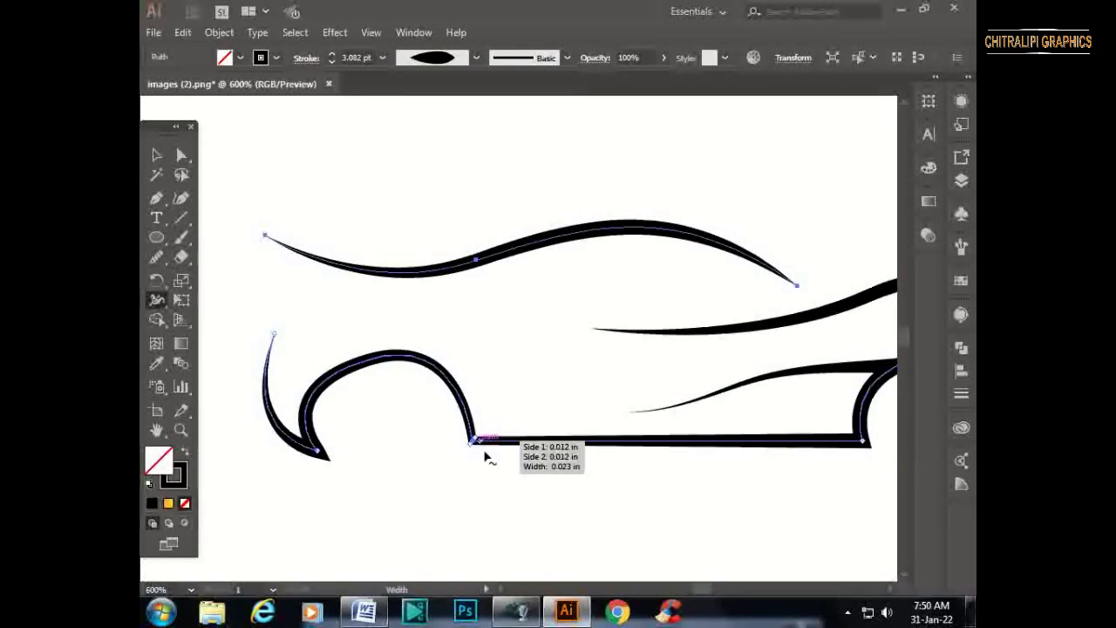
drag(477, 439, 474, 449)
drag(507, 488, 350, 471)
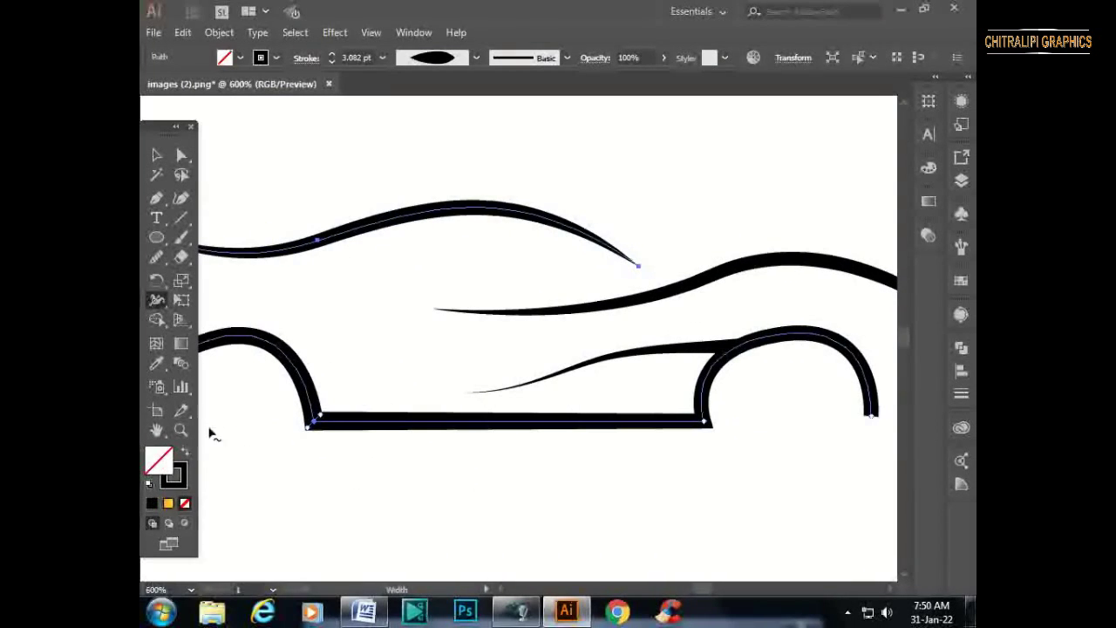
drag(540, 496, 186, 470)
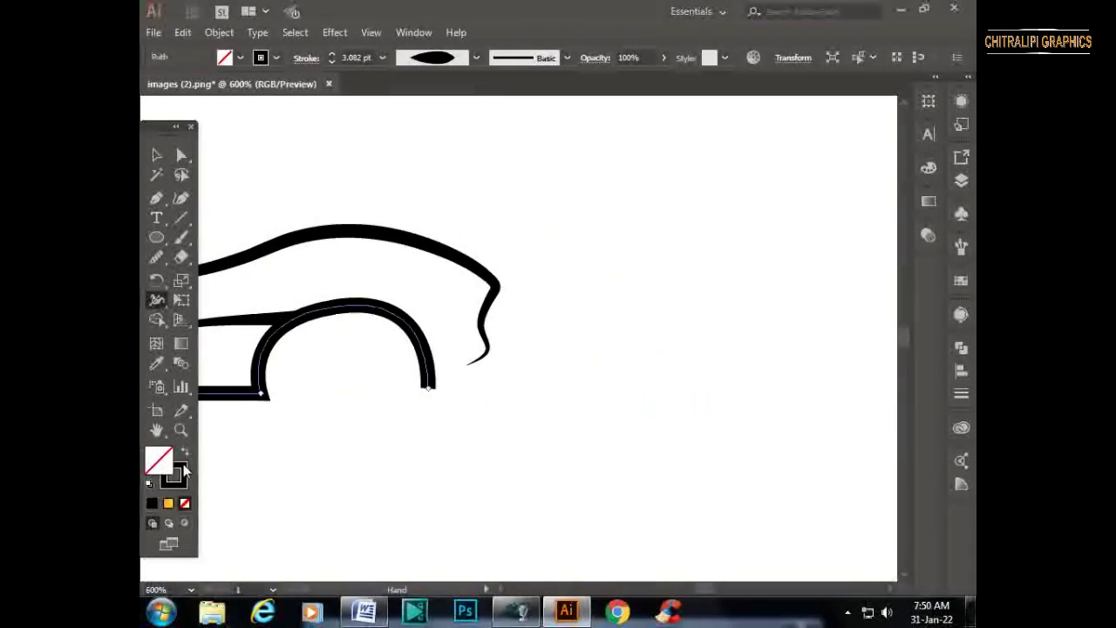
mouse_move(429, 386)
mouse_down()
mouse_move(404, 391)
mouse_move(481, 421)
mouse_up()
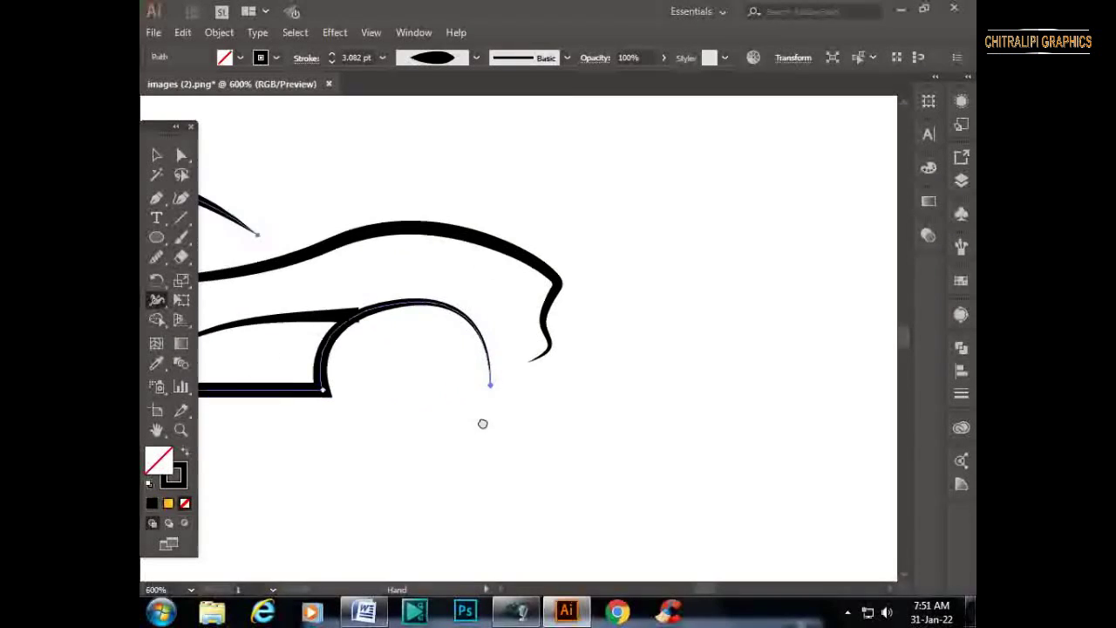
drag(374, 348, 382, 342)
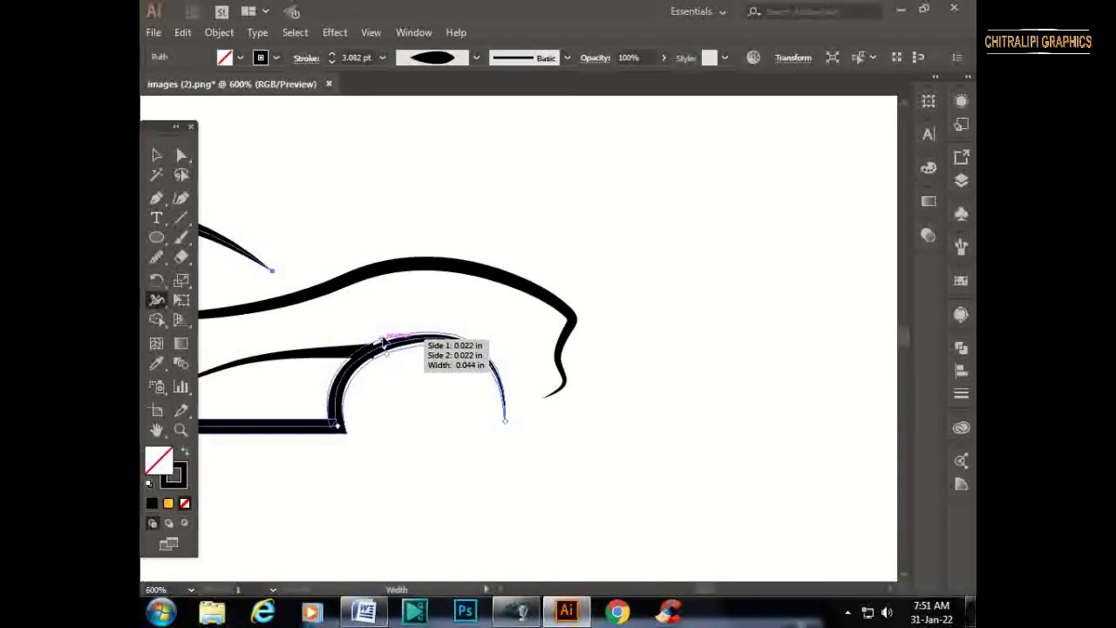
key(ctrl+0)
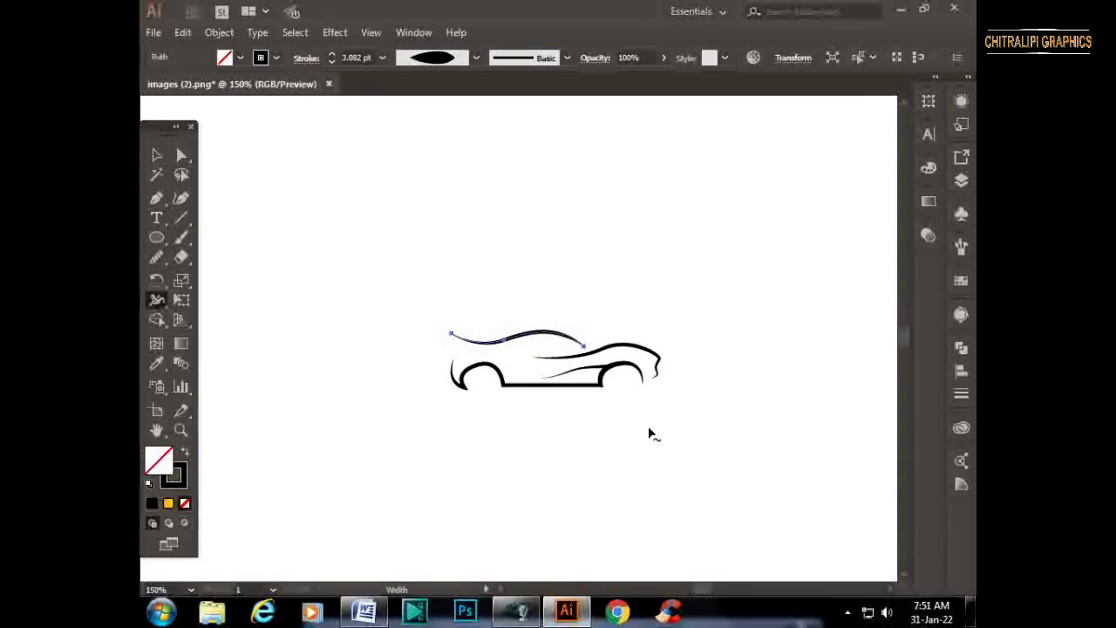
click(157, 155)
click(709, 428)
Draw a circle above the car and delete its top half, leaving an arc.
key(ctrl+plus)
key(ctrl+plus)
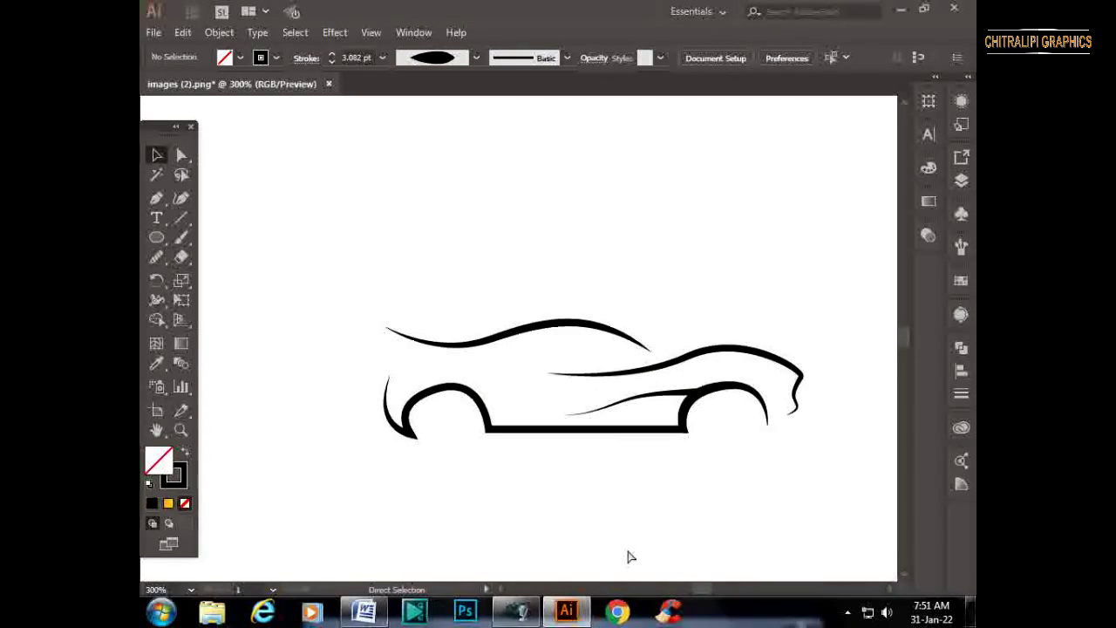
drag(532, 456, 448, 455)
click(157, 236)
drag(419, 199, 512, 291)
key(a)
drag(503, 169, 411, 208)
key(Delete)
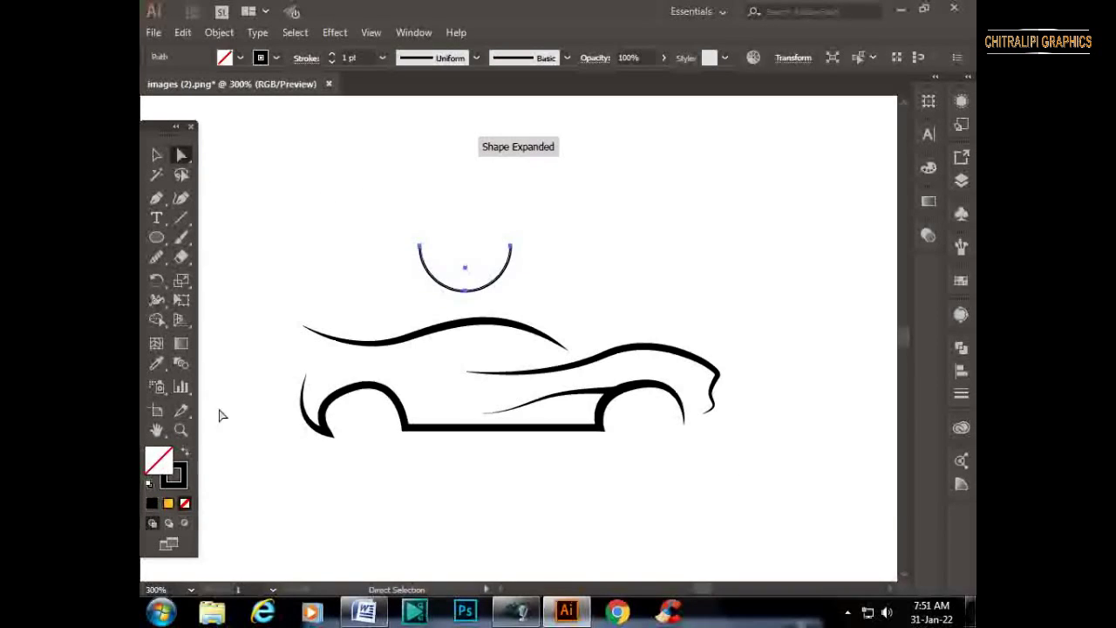
Shape the arc into a crescent stroke, thick at the bottom and tapered at the ends.
click(157, 299)
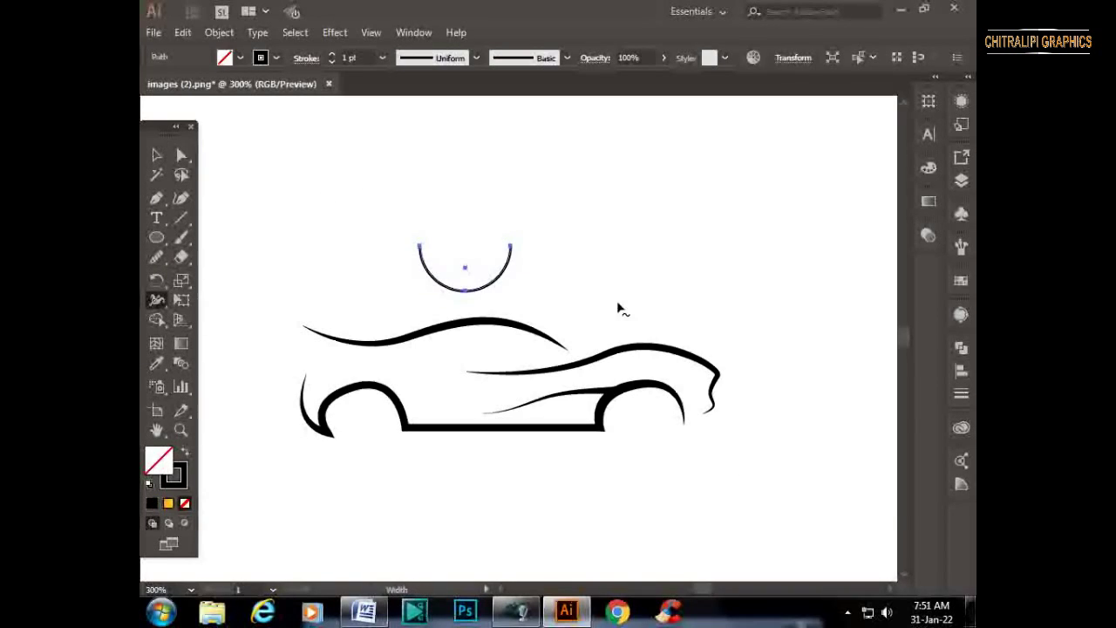
drag(466, 293, 467, 303)
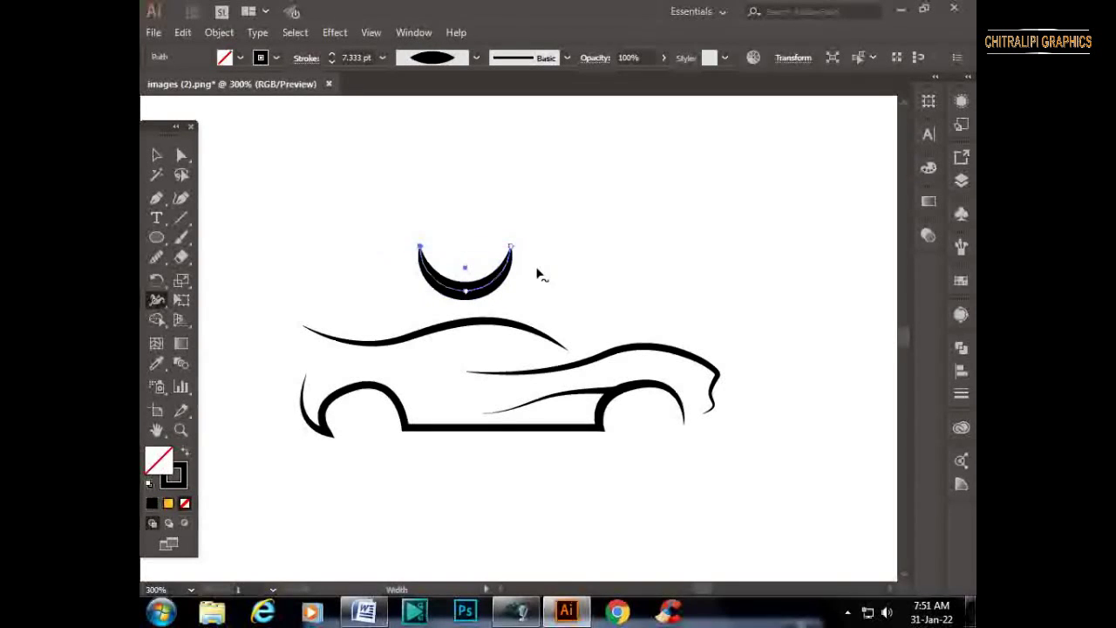
key(ctrl+plus)
key(ctrl+plus)
key(ctrl+plus)
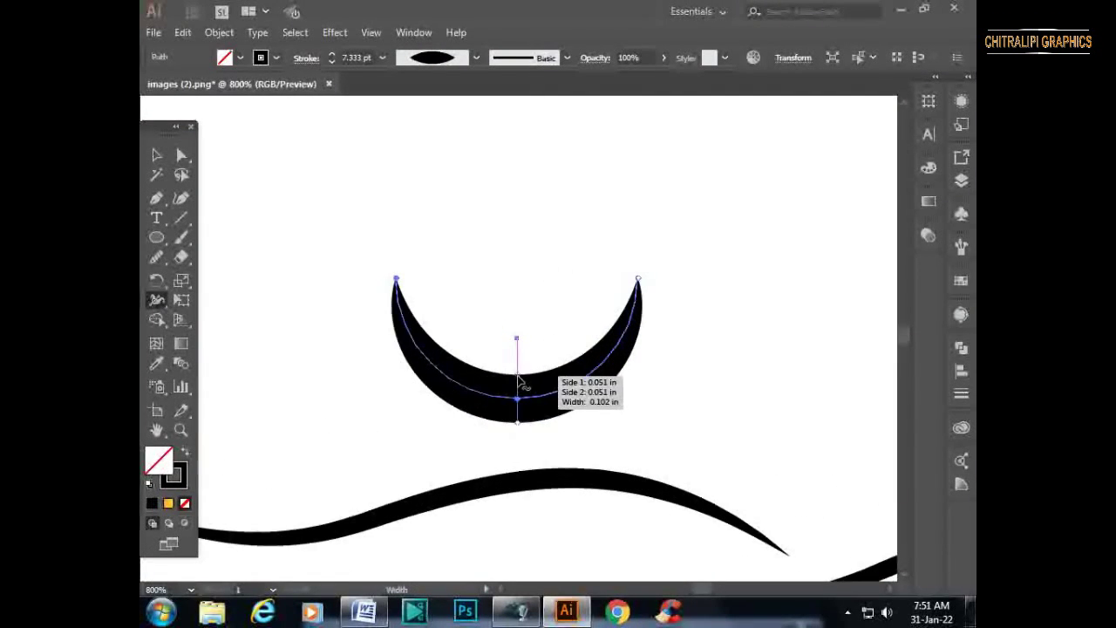
drag(521, 397, 520, 406)
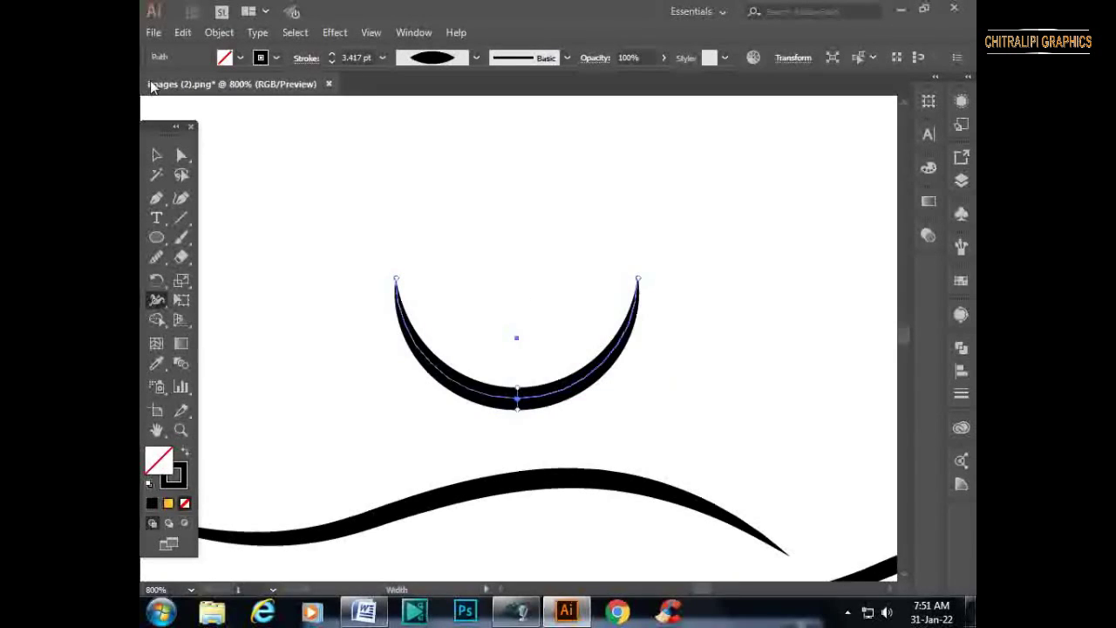
key(v)
key(ctrl+minus)
key(ctrl+minus)
key(ctrl+minus)
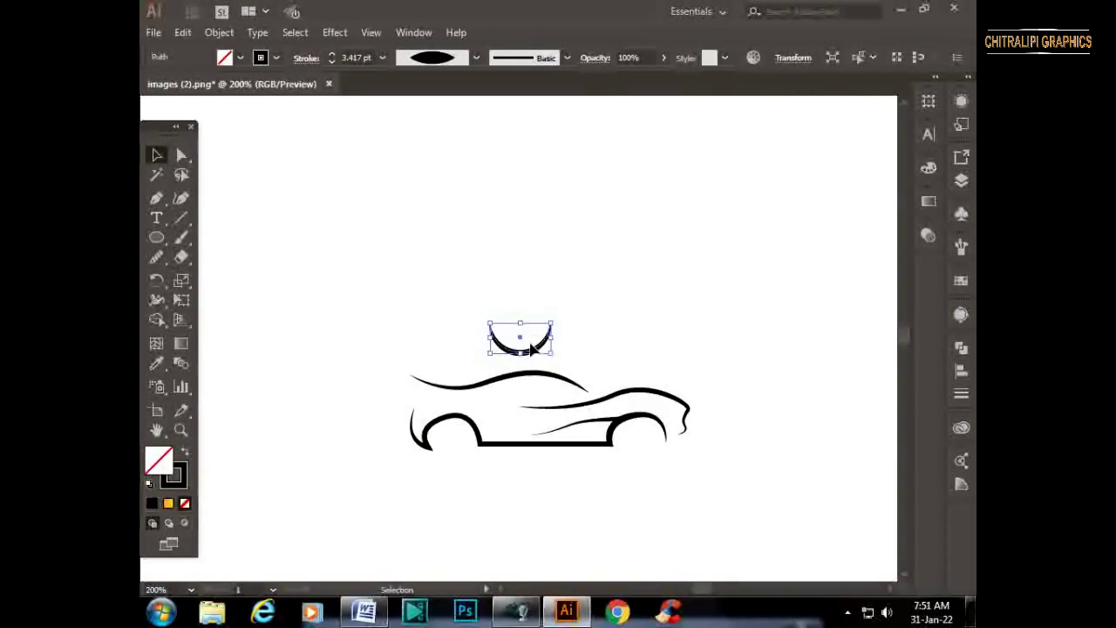
Move the crescent under the front wheel arch to serve as the front wheel.
drag(532, 348, 475, 467)
key(ctrl+plus)
key(ctrl+plus)
key(ctrl+plus)
key(ctrl+plus)
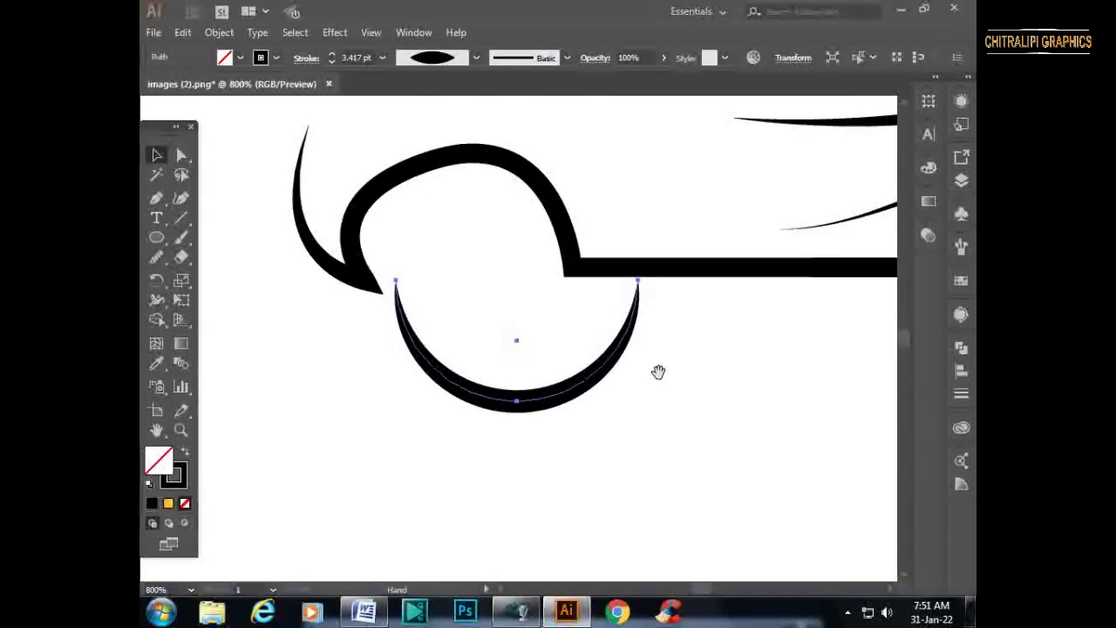
drag(658, 372, 606, 487)
Smooth the top of the car body outline with the Smooth tool.
click(300, 301)
click(156, 256)
mouse_move(269, 304)
mouse_down()
mouse_move(443, 263)
mouse_move(509, 370)
mouse_up()
scroll(648, 393, right, 5)
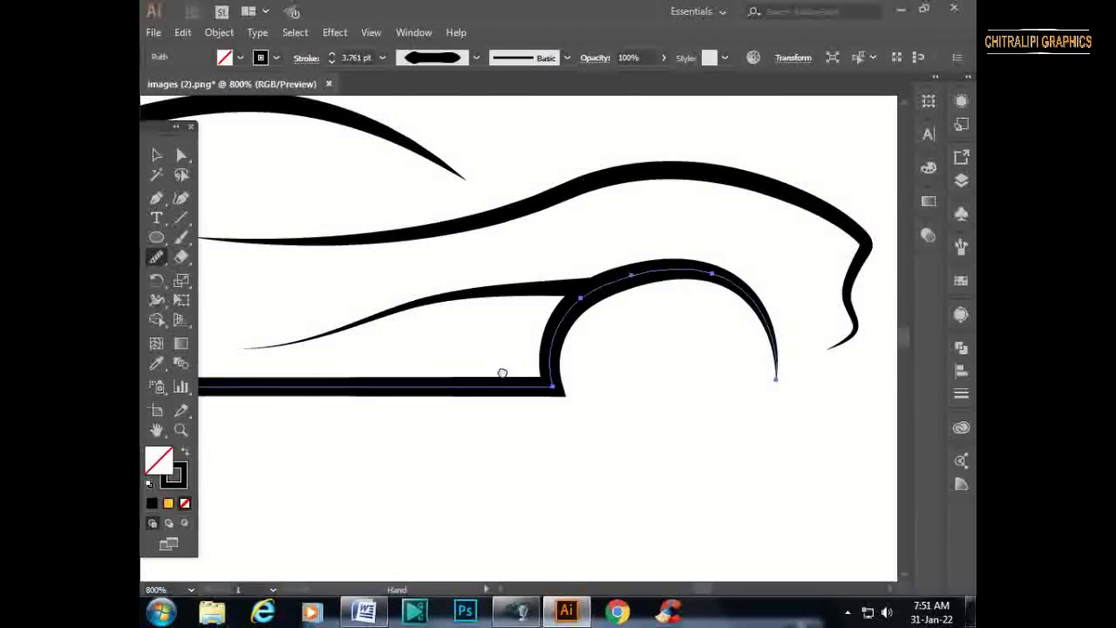
scroll(500, 374, left, 5)
ctrl+click(635, 460)
Inspect the front wheel joint's anchors, then marquee-select all the car's lines.
key(ctrl+plus)
key(ctrl+plus)
key(ctrl+plus)
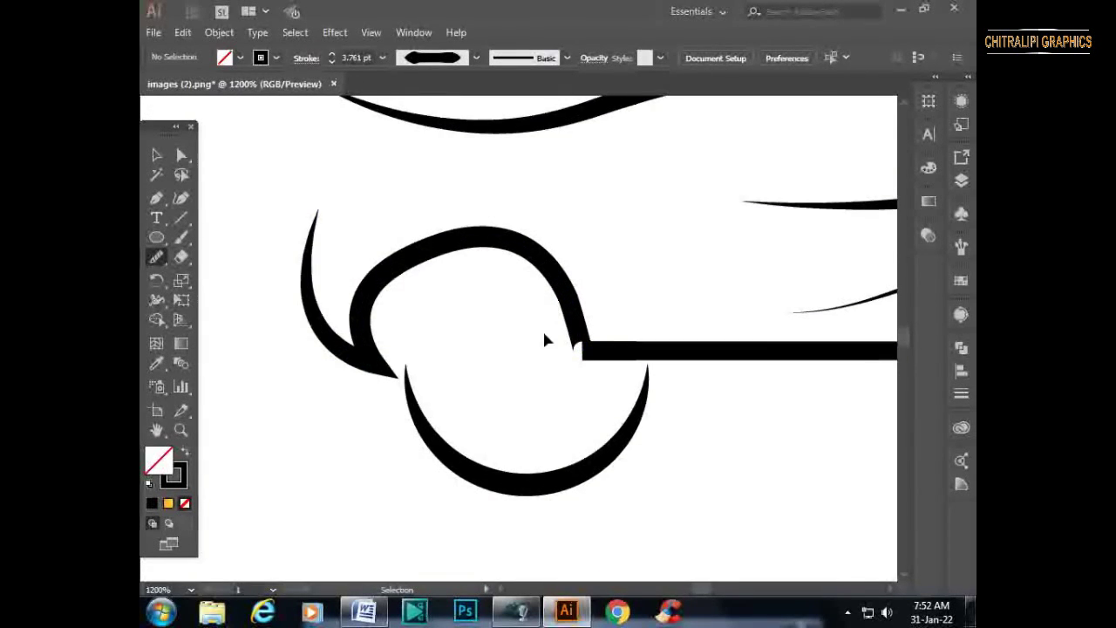
click(181, 156)
click(676, 331)
scroll(676, 331, down, 3)
scroll(680, 331, down, 2)
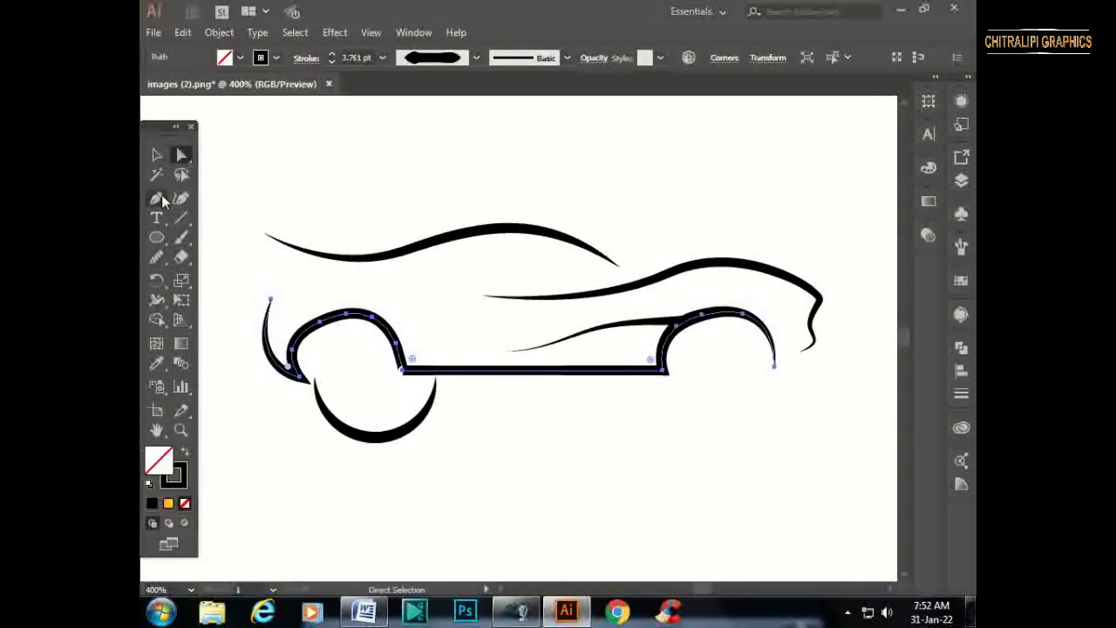
click(157, 154)
drag(816, 236, 206, 478)
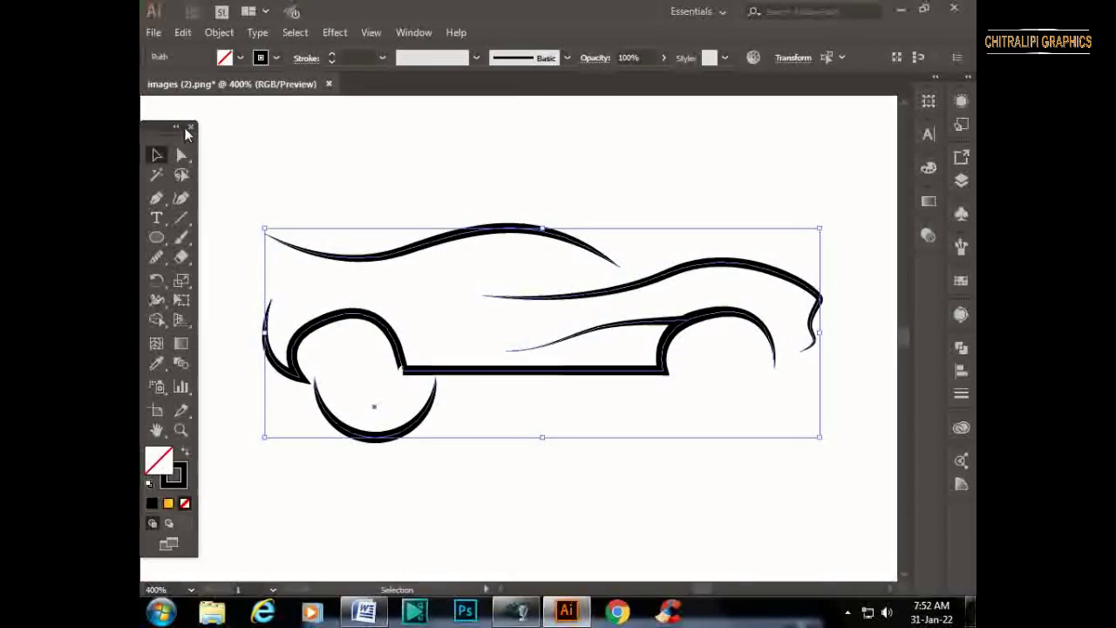
Expand the car strokes into filled shapes and select the lower body and wheel path.
click(219, 32)
click(311, 186)
click(457, 383)
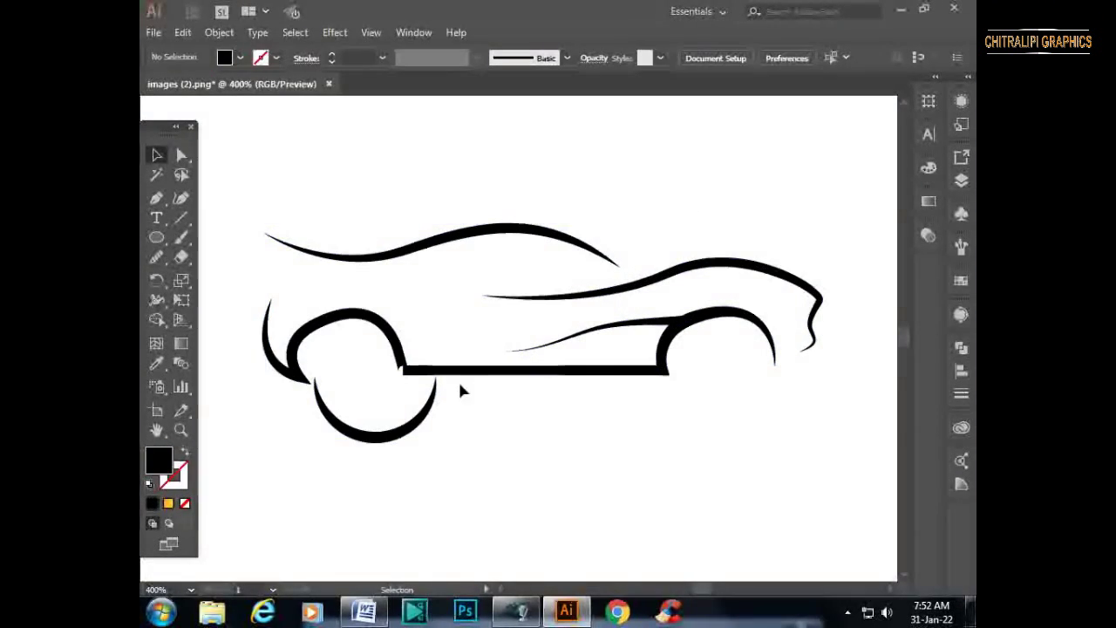
click(407, 368)
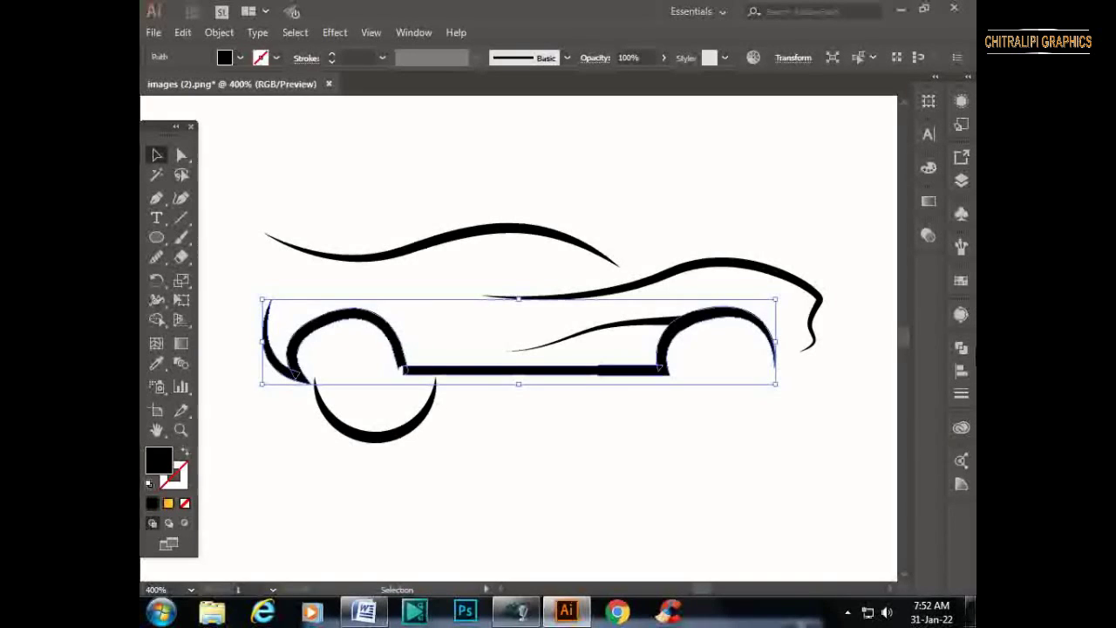
Try the shape-combining options on the car body path, then deselect it.
click(960, 347)
click(864, 329)
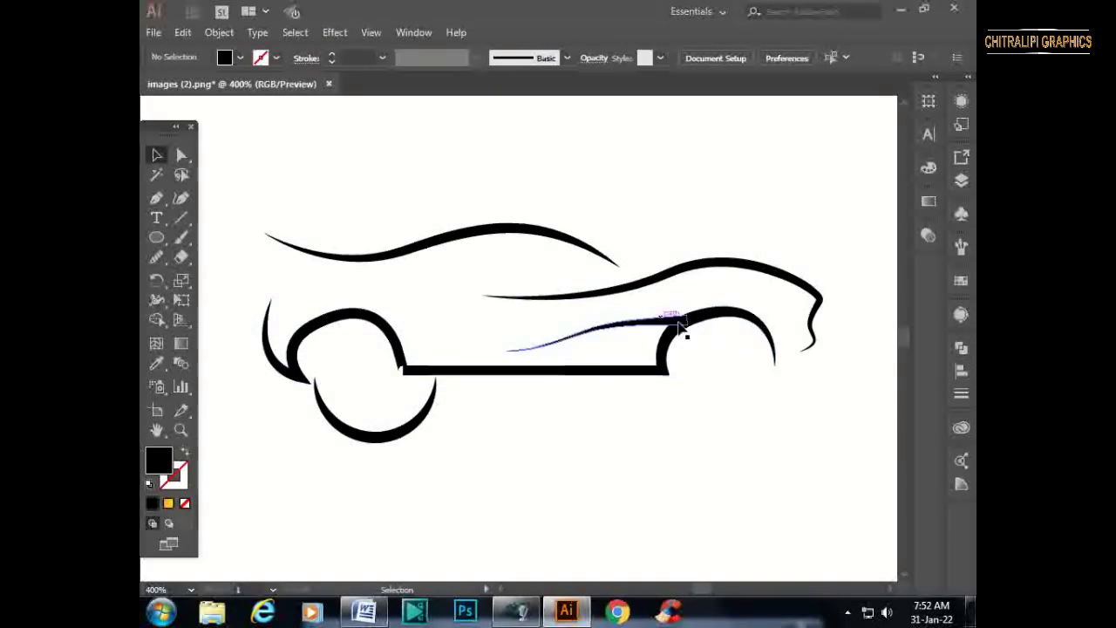
click(713, 323)
shift+click(669, 325)
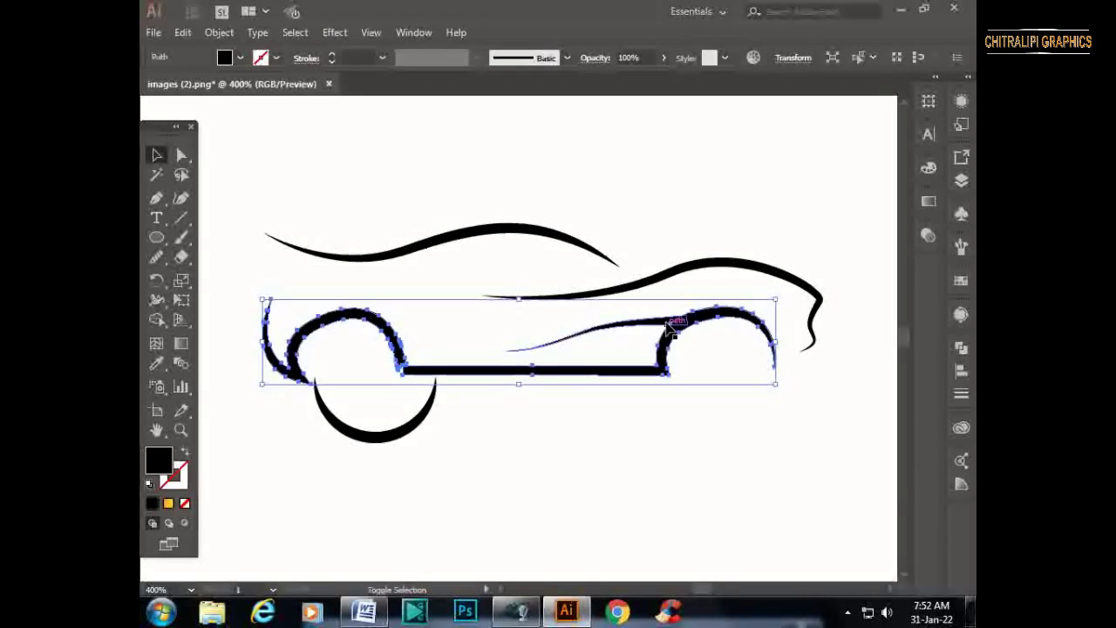
click(960, 347)
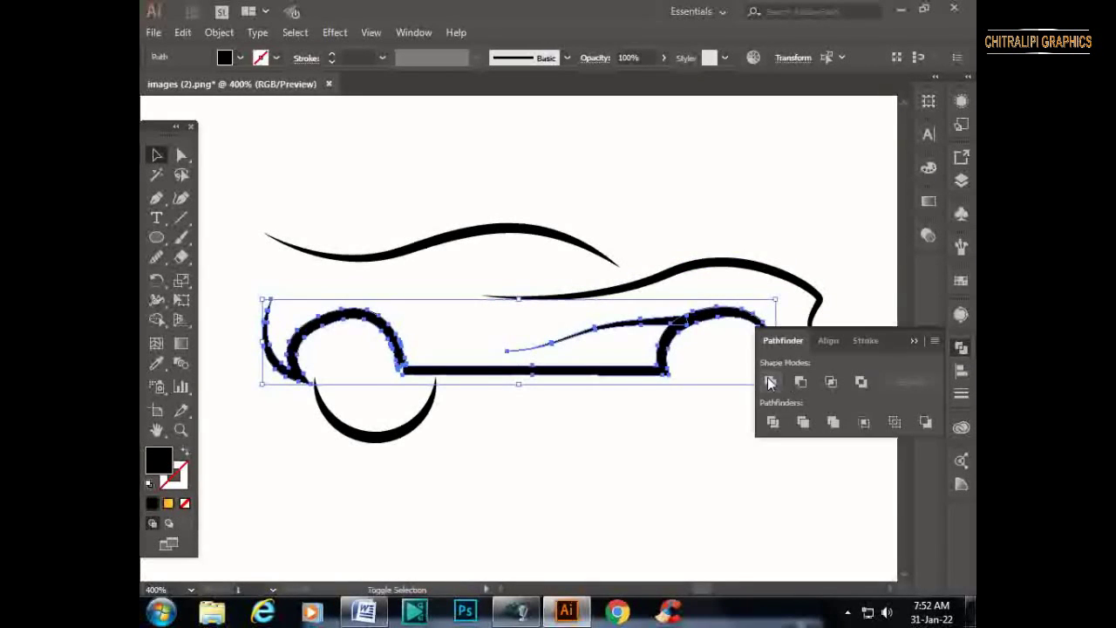
click(915, 343)
click(715, 295)
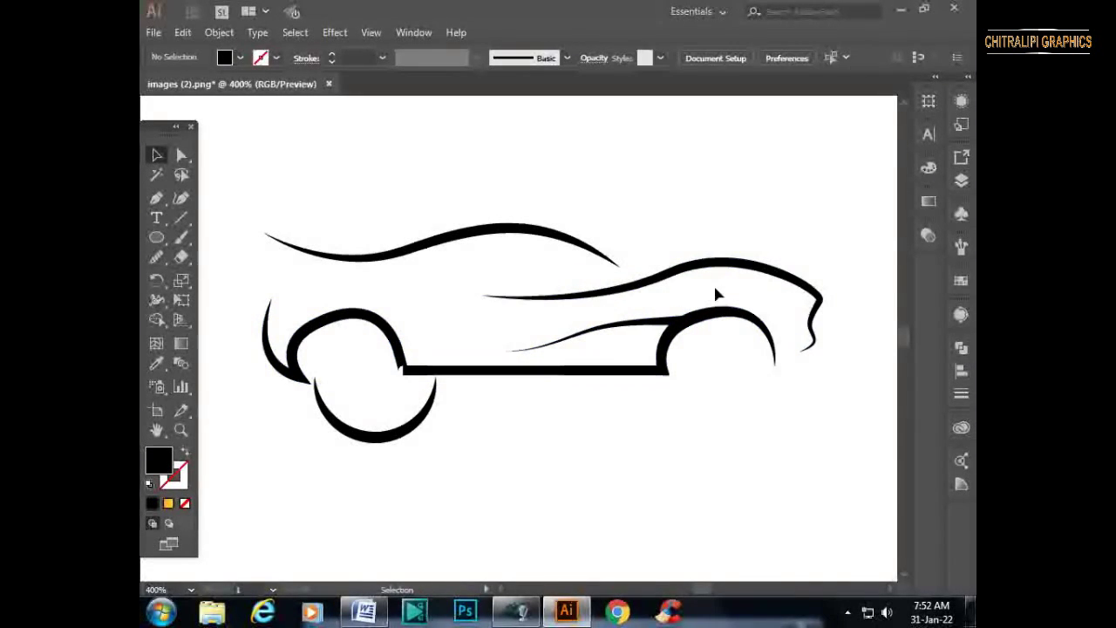
Zoom into the front arch corner and select its anchors with Direct Selection.
scroll(682, 169, up, 3)
drag(421, 319, 777, 312)
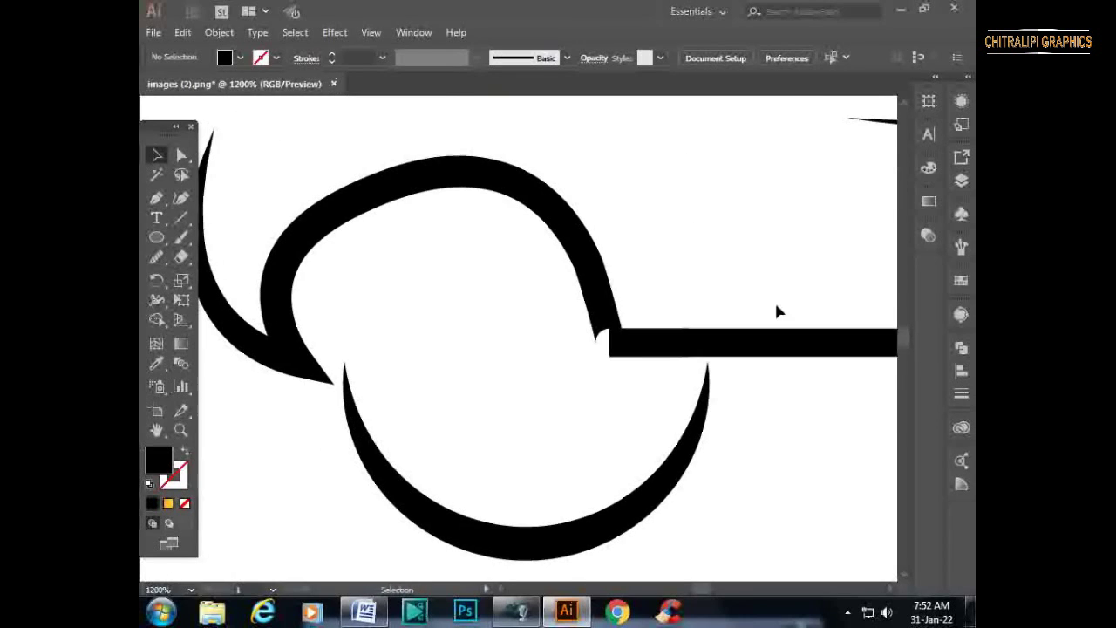
click(180, 154)
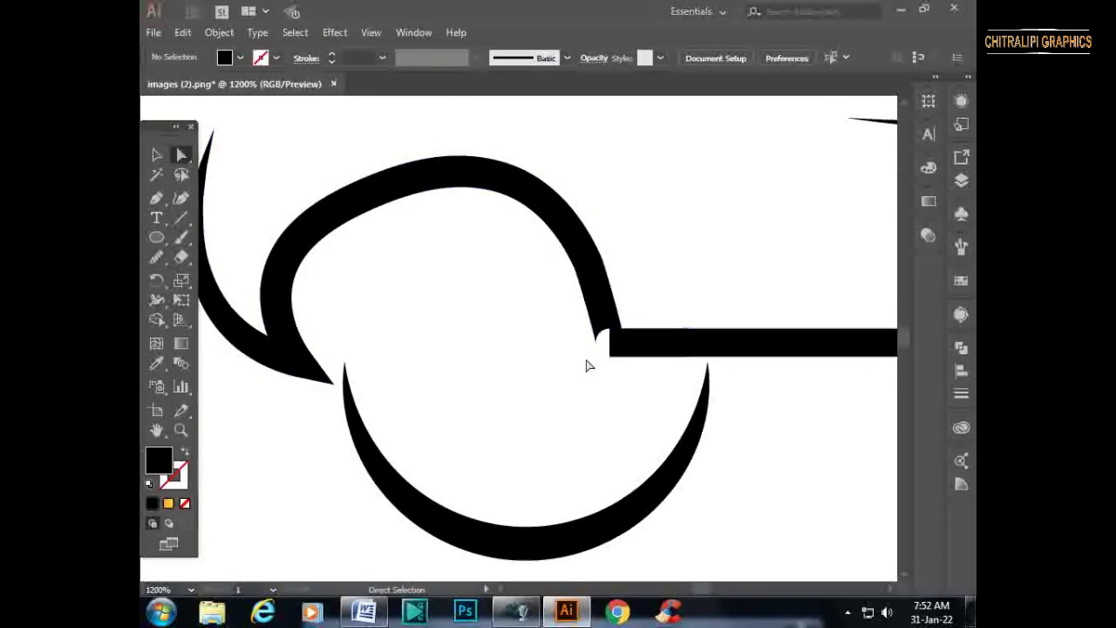
click(595, 339)
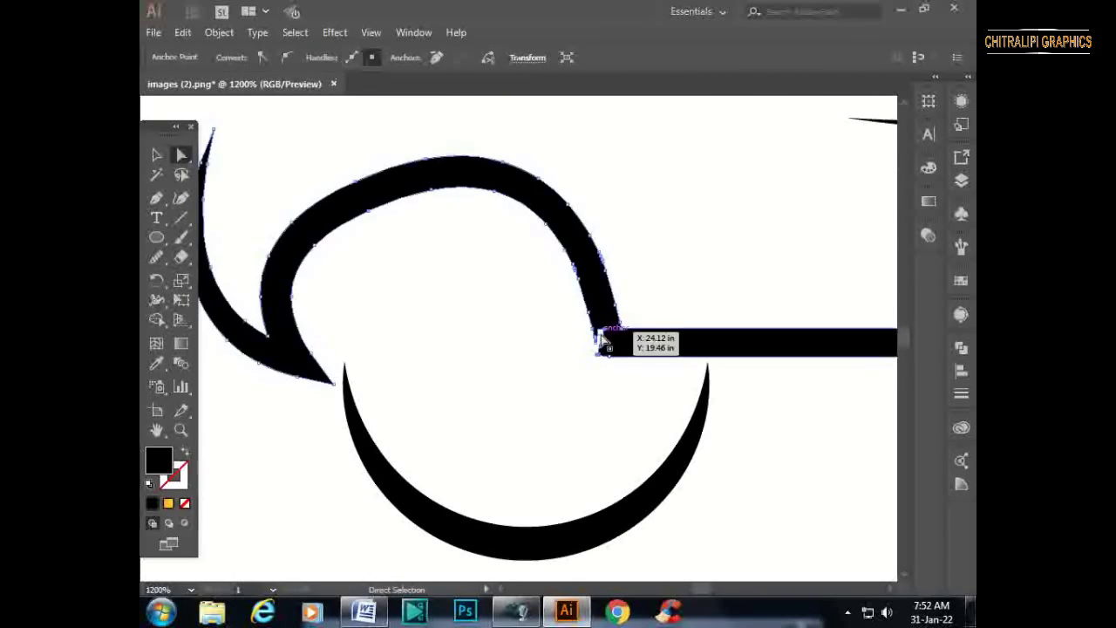
click(694, 500)
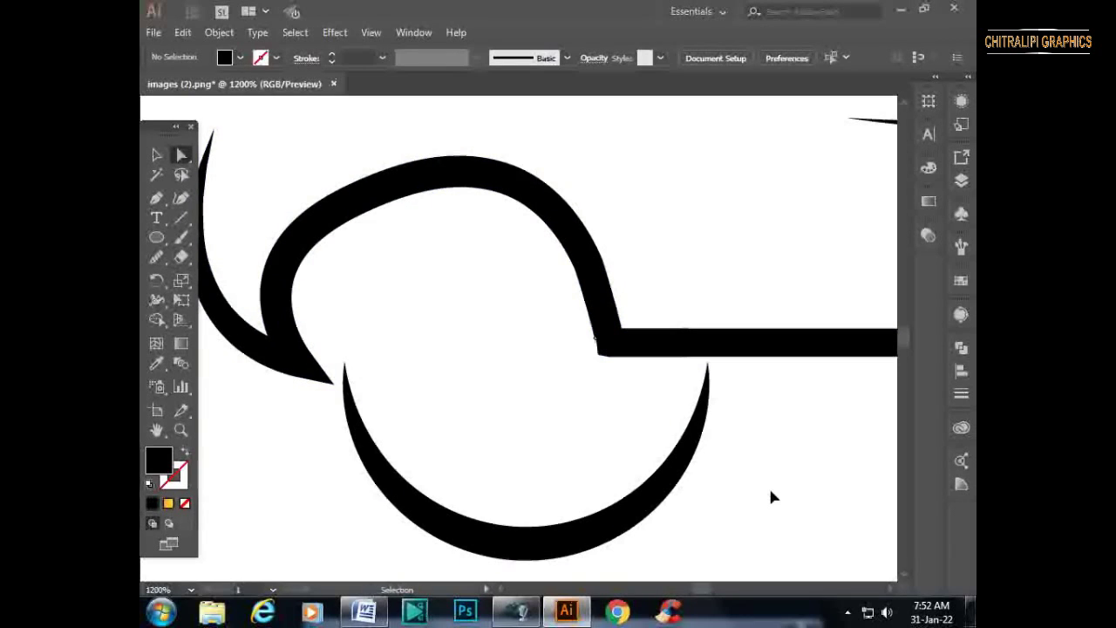
key(ctrl+plus)
key(ctrl+plus)
click(634, 400)
click(717, 503)
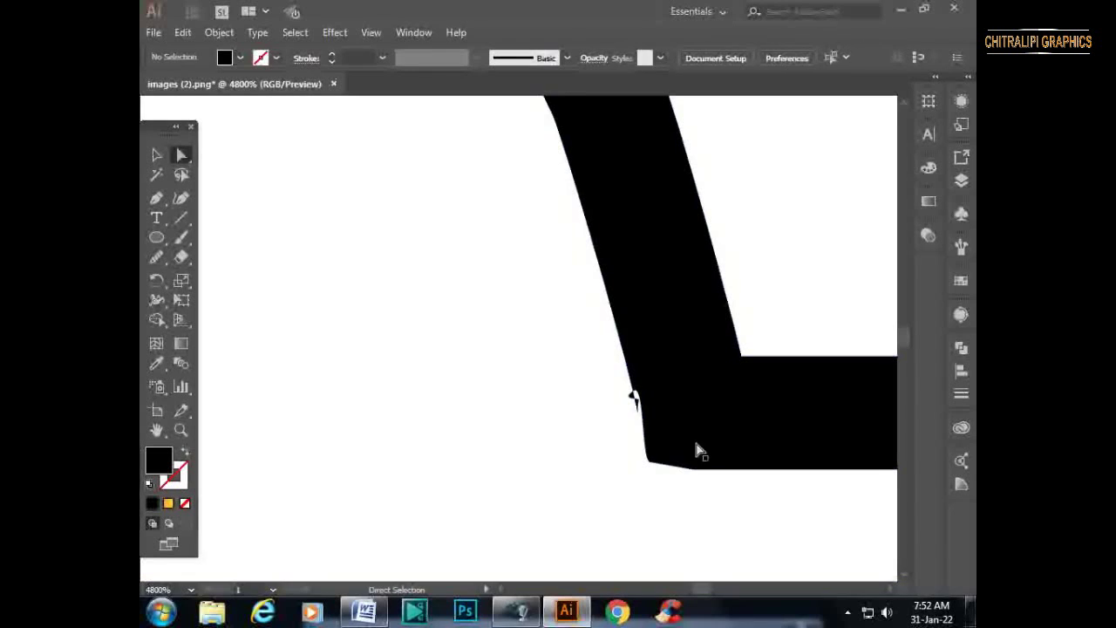
click(636, 409)
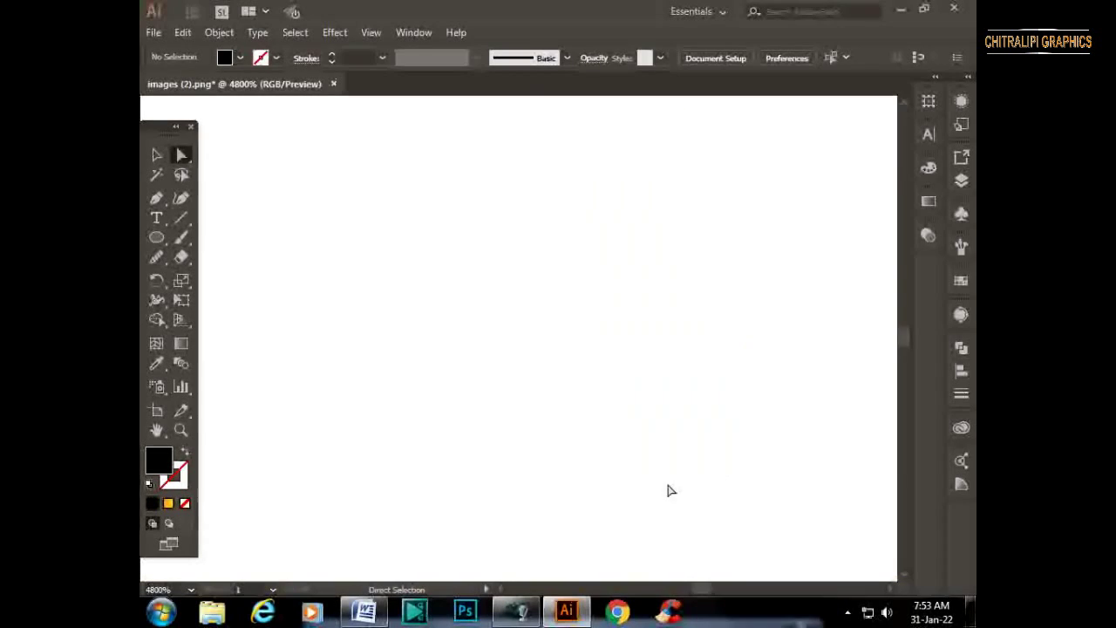
Zoom in and out to check the whole curve, then clear the selection.
key(ctrl+plus)
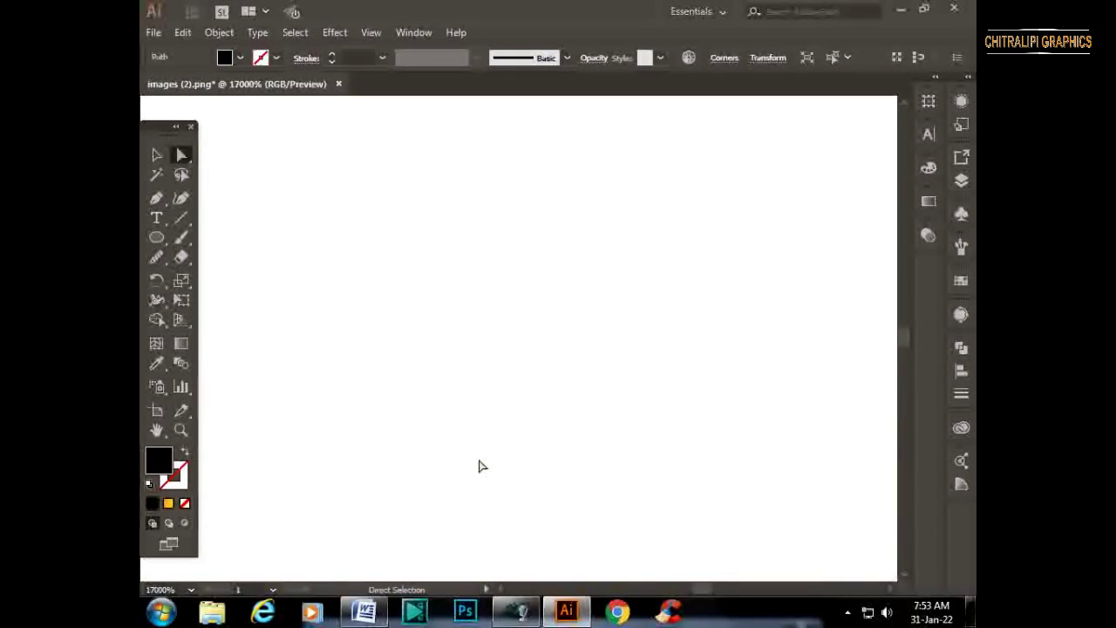
key(ctrl+minus)
key(ctrl+minus)
key(ctrl+minus)
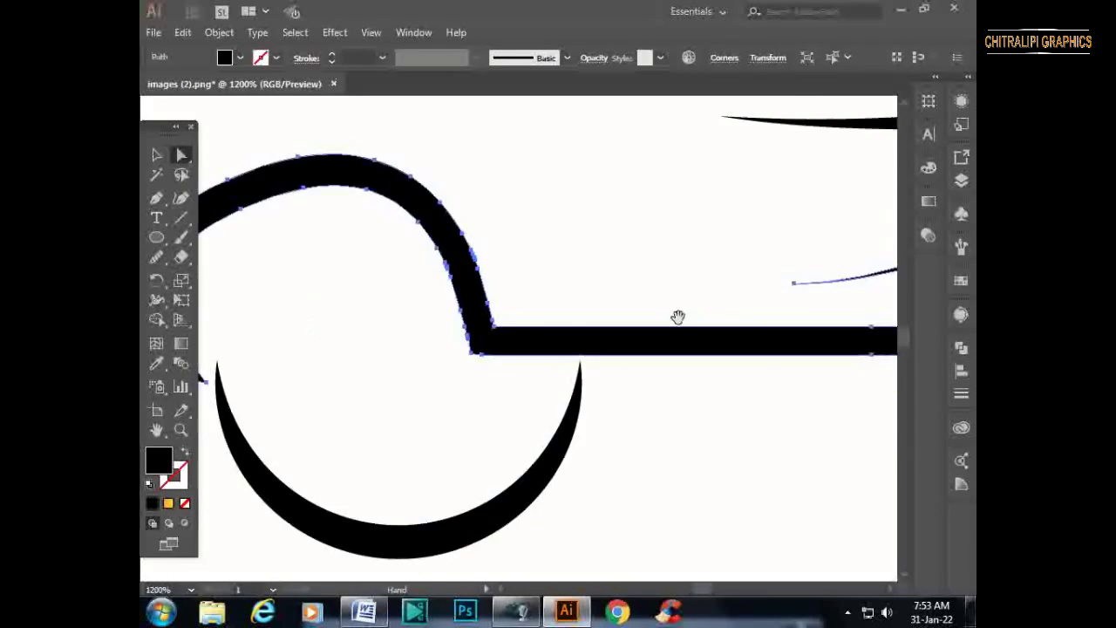
key(ctrl+minus)
key(ctrl+minus)
key(ctrl+plus)
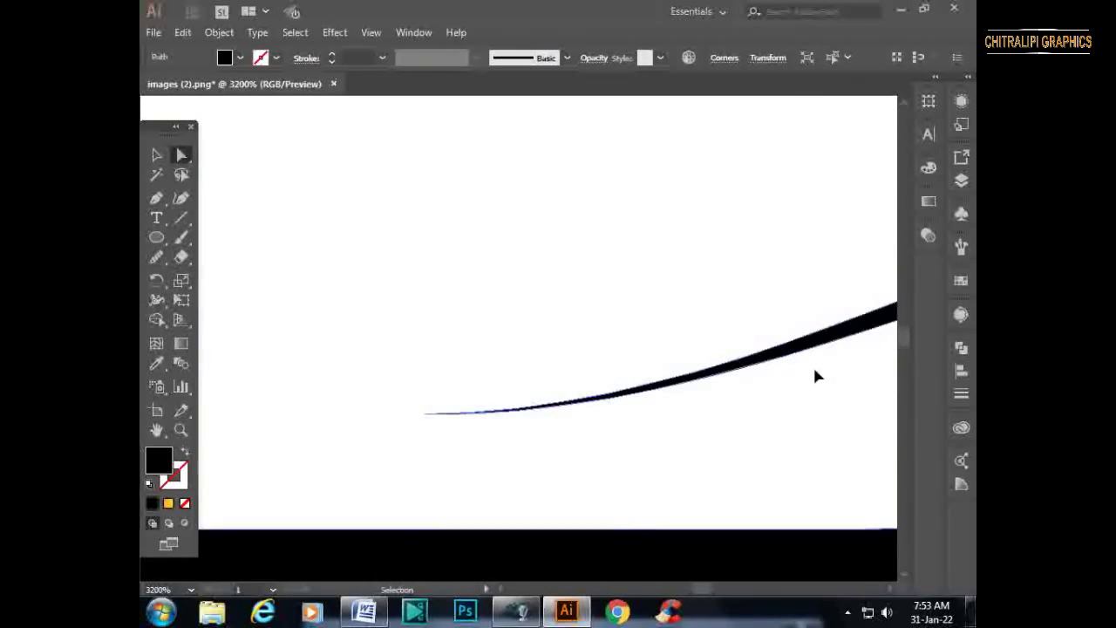
key(ctrl+0)
click(578, 456)
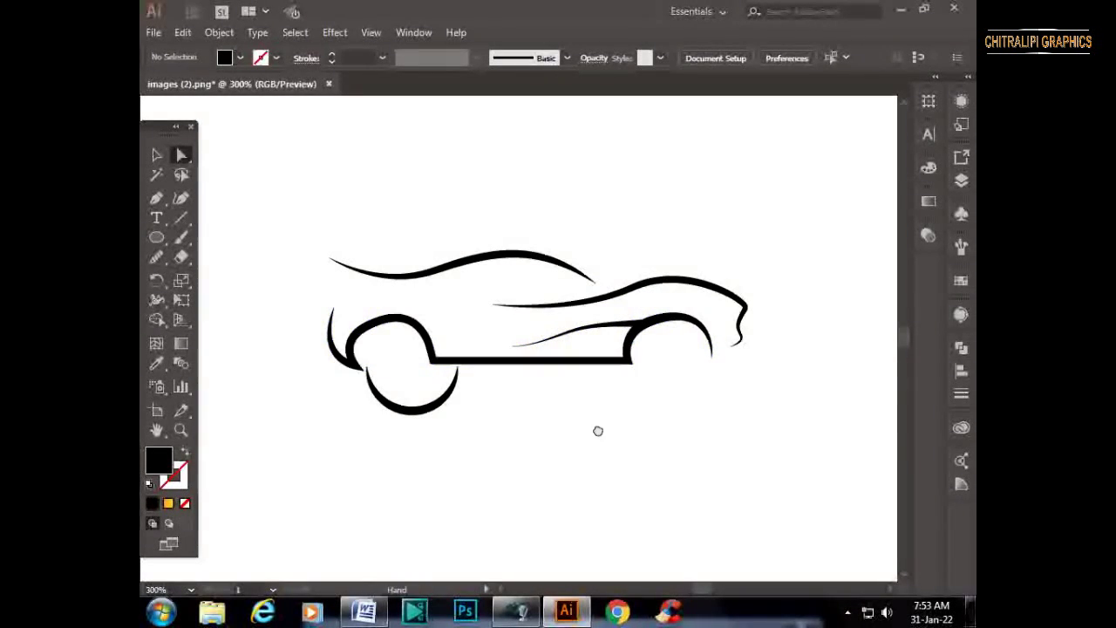
Erase the jagged notch at the wheel-arch corner with an enlarged Eraser.
mouse_move(598, 428)
mouse_down()
mouse_move(632, 434)
mouse_move(948, 362)
mouse_up()
key(ctrl+plus)
key(ctrl+plus)
key(ctrl+plus)
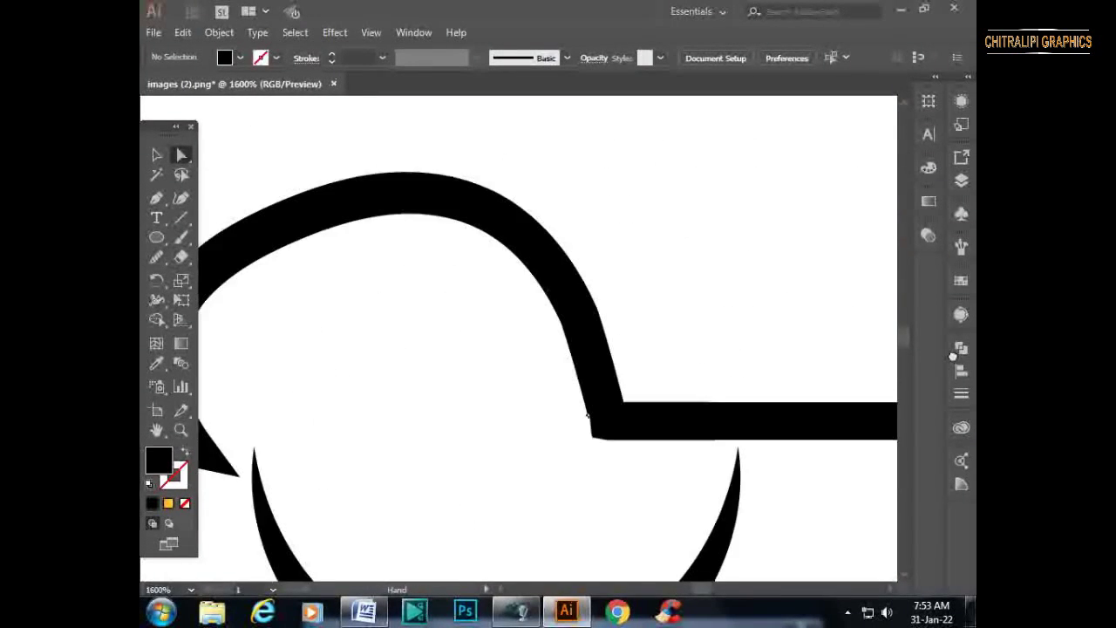
key(ctrl+plus)
key(ctrl+plus)
key(ctrl+plus)
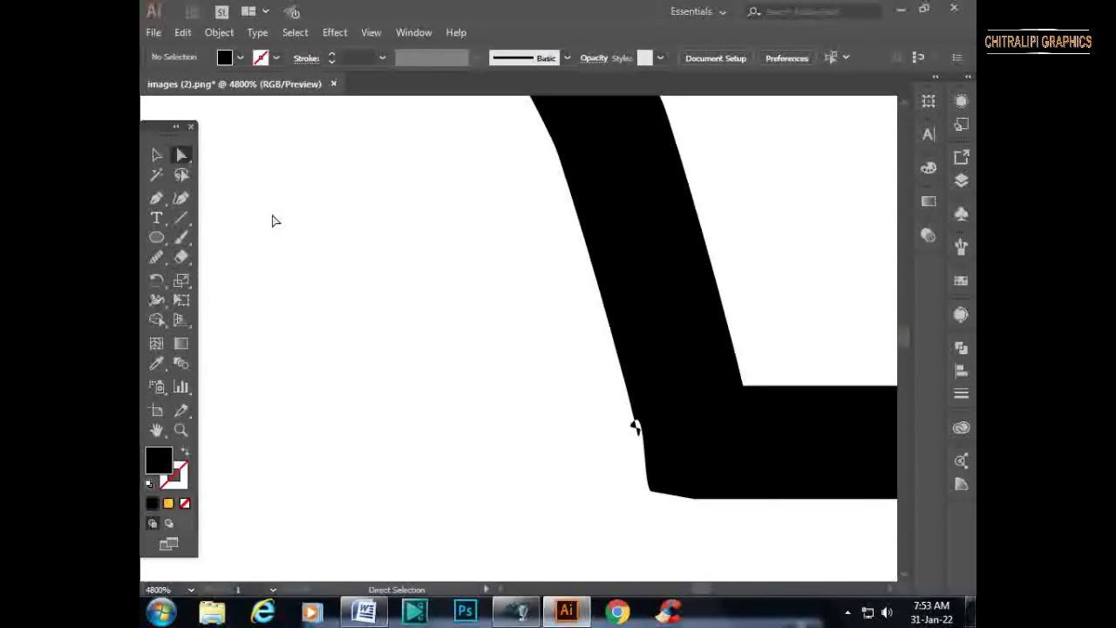
key(shift+e)
key(bracketright)
key(bracketright)
key(bracketright)
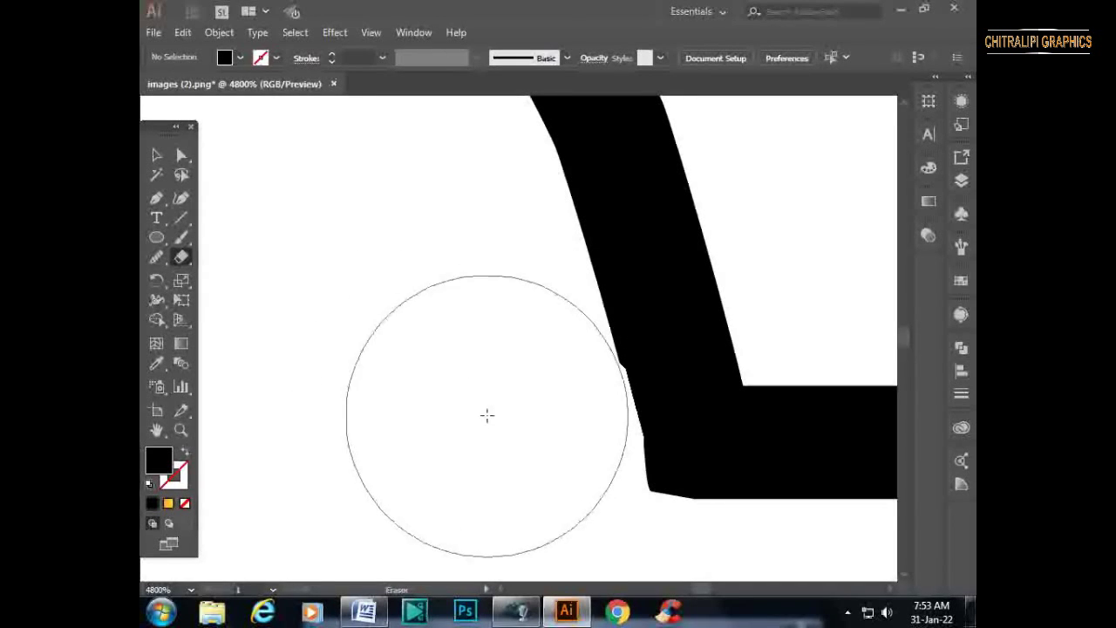
drag(486, 401, 501, 423)
key(ctrl+minus)
key(ctrl+minus)
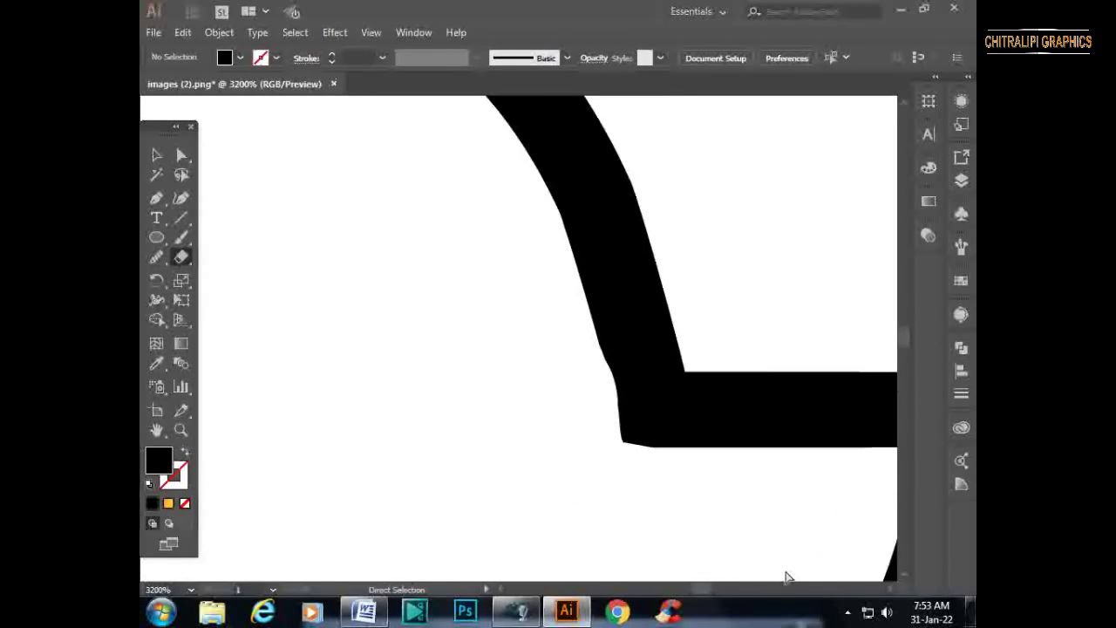
key(ctrl+minus)
key(ctrl+minus)
key(ctrl+minus)
key(ctrl+minus)
key(ctrl+minus)
click(157, 155)
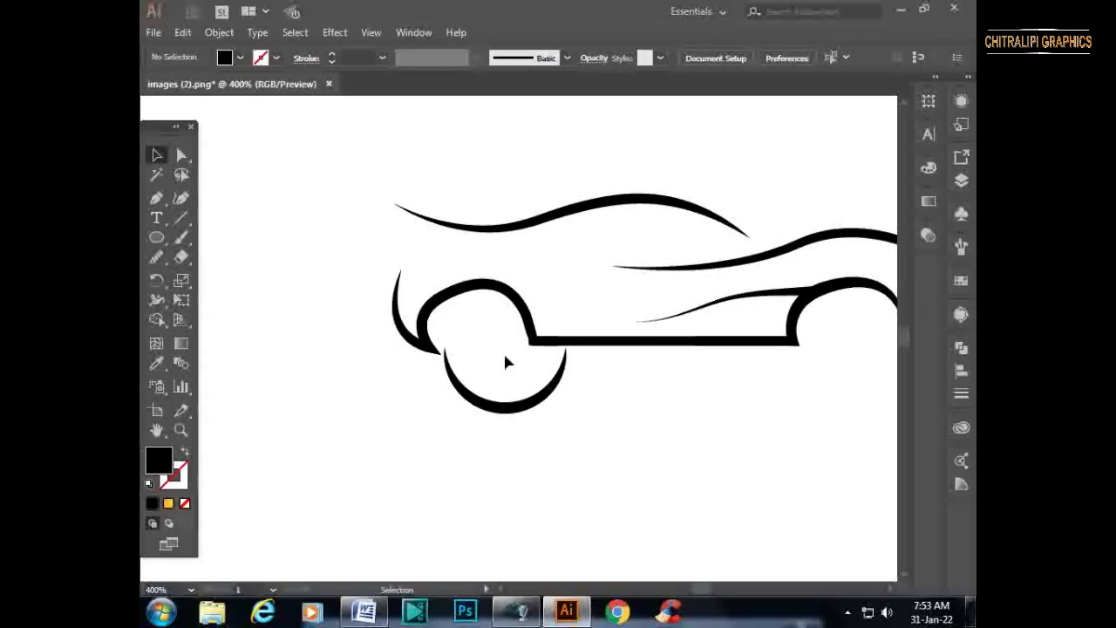
Shrink the front wheel arc to fit its arch and copy it into the rear arch.
click(531, 401)
drag(565, 347, 528, 359)
mouse_move(488, 396)
mouse_down()
mouse_move(480, 358)
mouse_move(898, 348)
mouse_up()
click(700, 506)
Nudge the rear wheel arc upward to seat it in the rear arch.
key(ctrl+1)
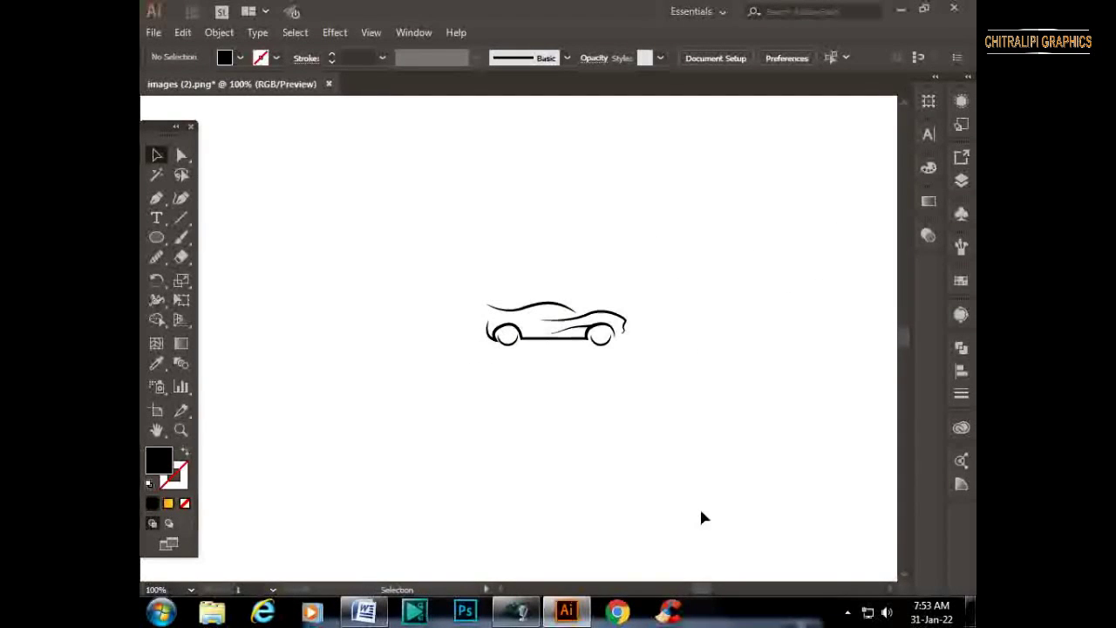
key(ctrl+plus)
key(ctrl+plus)
key(ctrl+plus)
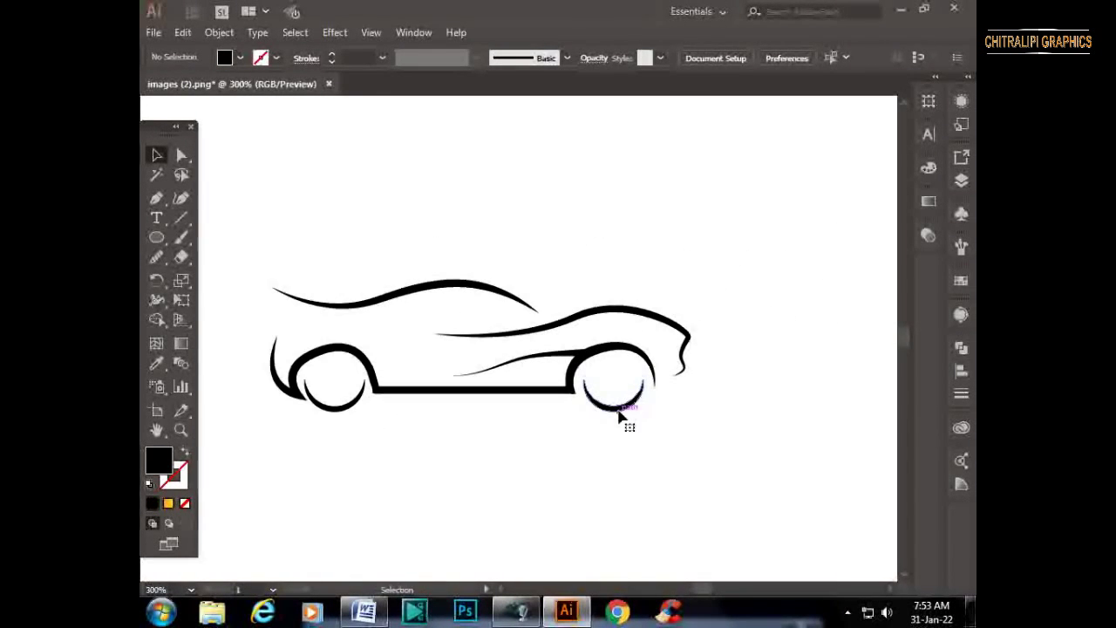
click(625, 410)
key(Up)
click(725, 241)
Group the entire car drawing and fill it with the orange-yellow gradient.
drag(770, 263, 253, 418)
key(ctrl+g)
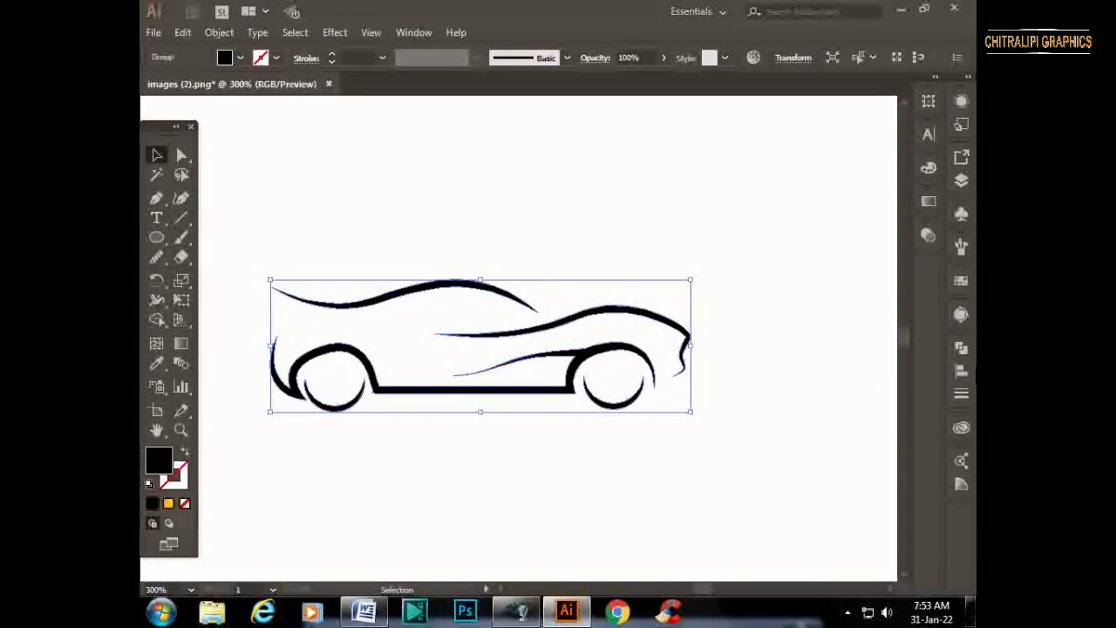
click(168, 503)
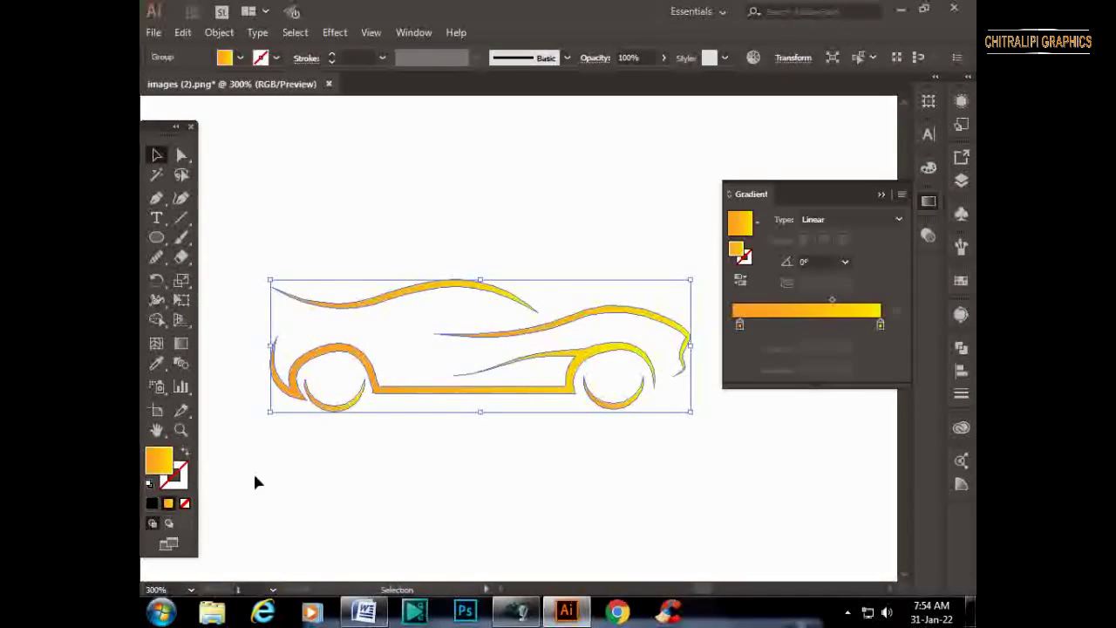
Deselect the car and drag a large gradient ellipse around it with the Ellipse tool.
click(848, 275)
key(ctrl+minus)
key(ctrl+minus)
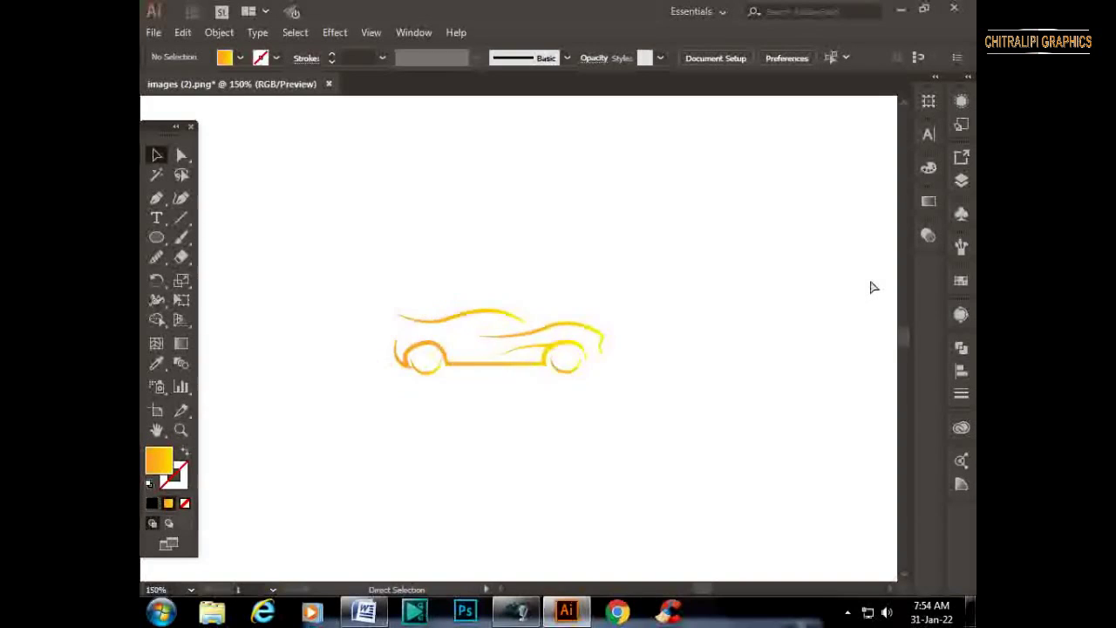
click(156, 236)
drag(346, 243, 667, 434)
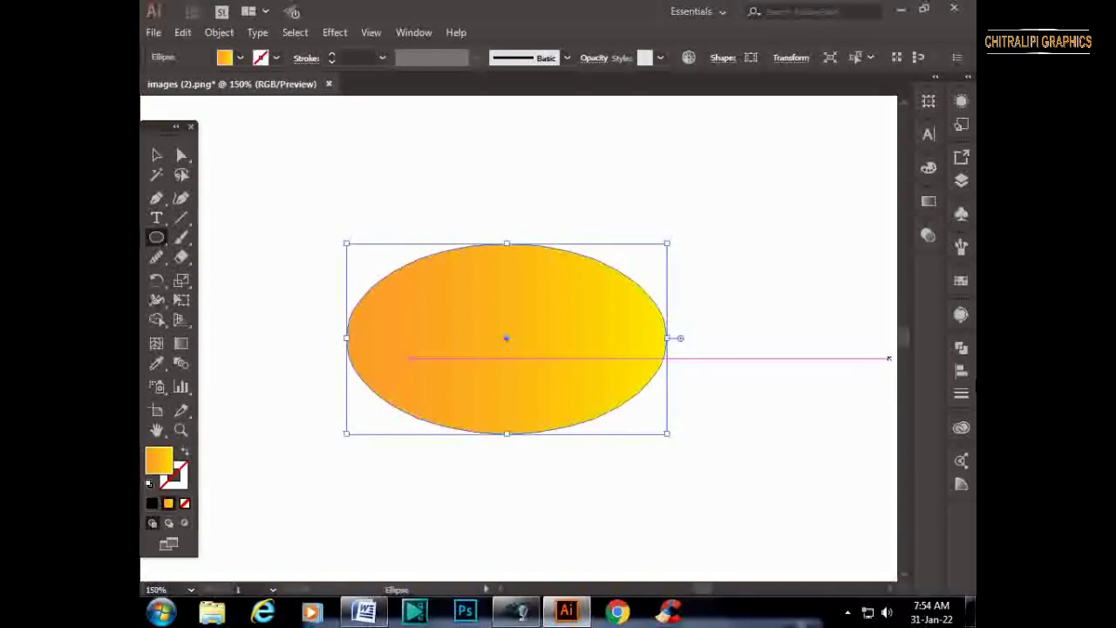
Set the oval's gradient stops to black on the left and white on the right.
double_click(158, 468)
click(899, 169)
key(ctrl)
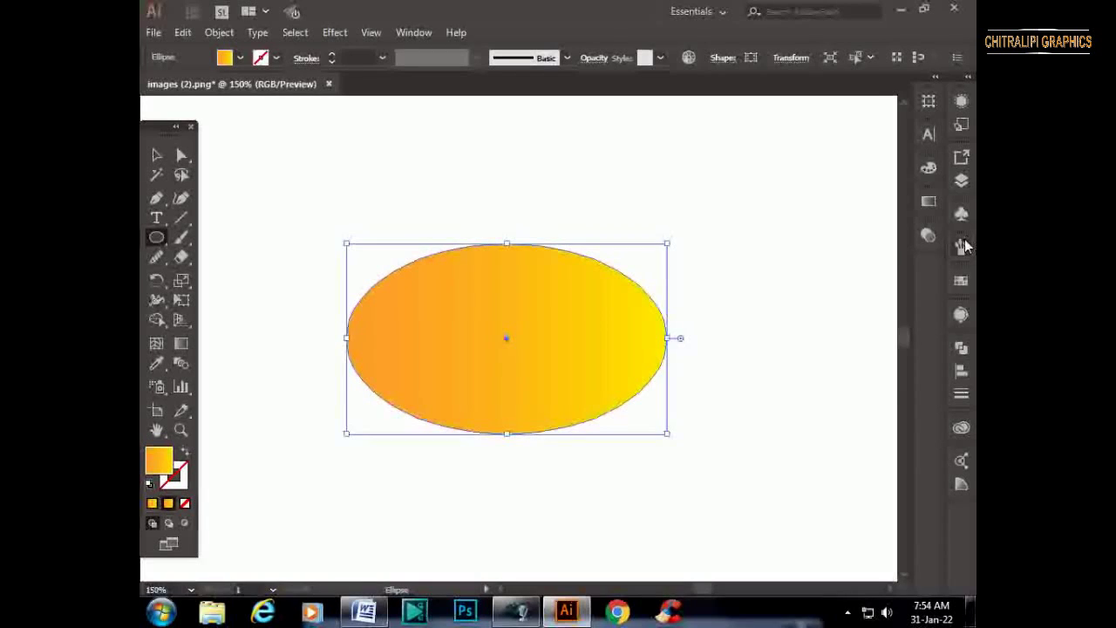
click(961, 246)
click(737, 324)
double_click(738, 324)
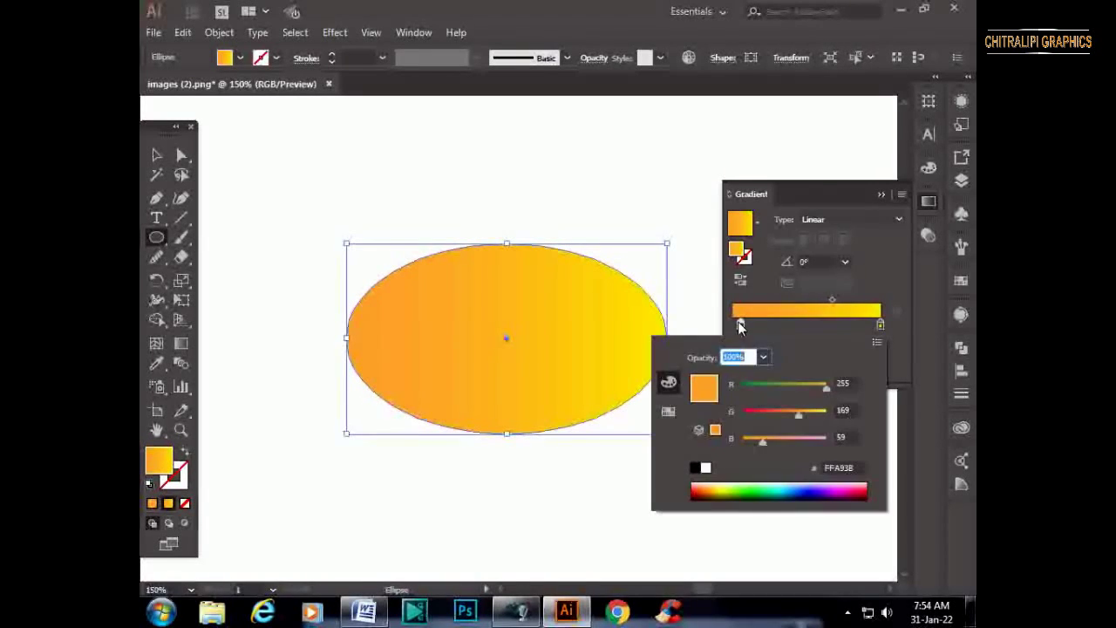
drag(731, 490, 694, 500)
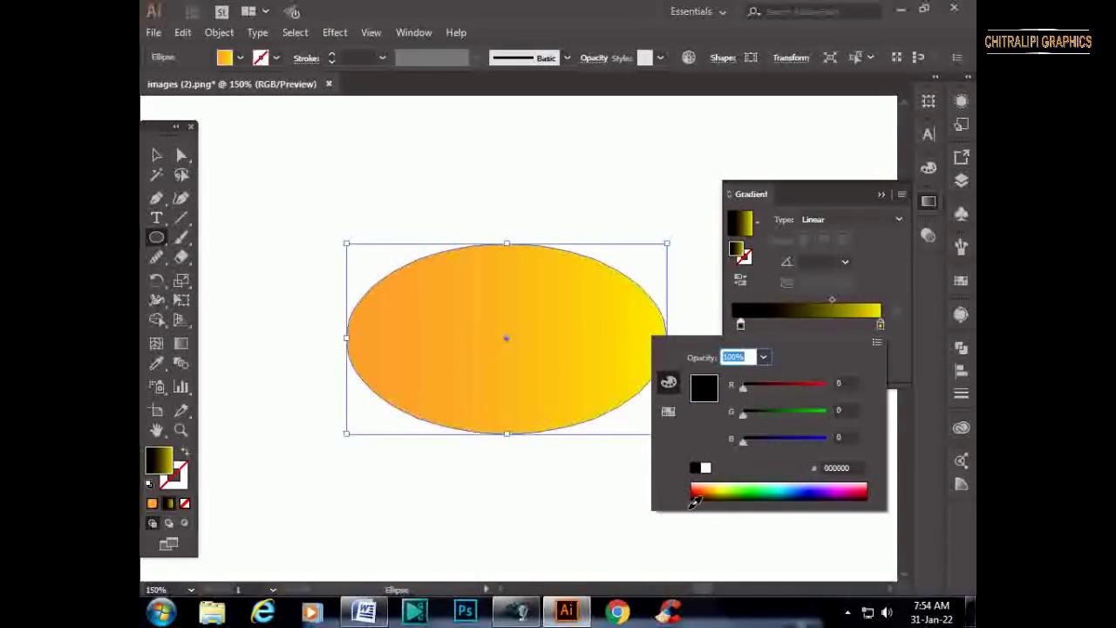
click(879, 326)
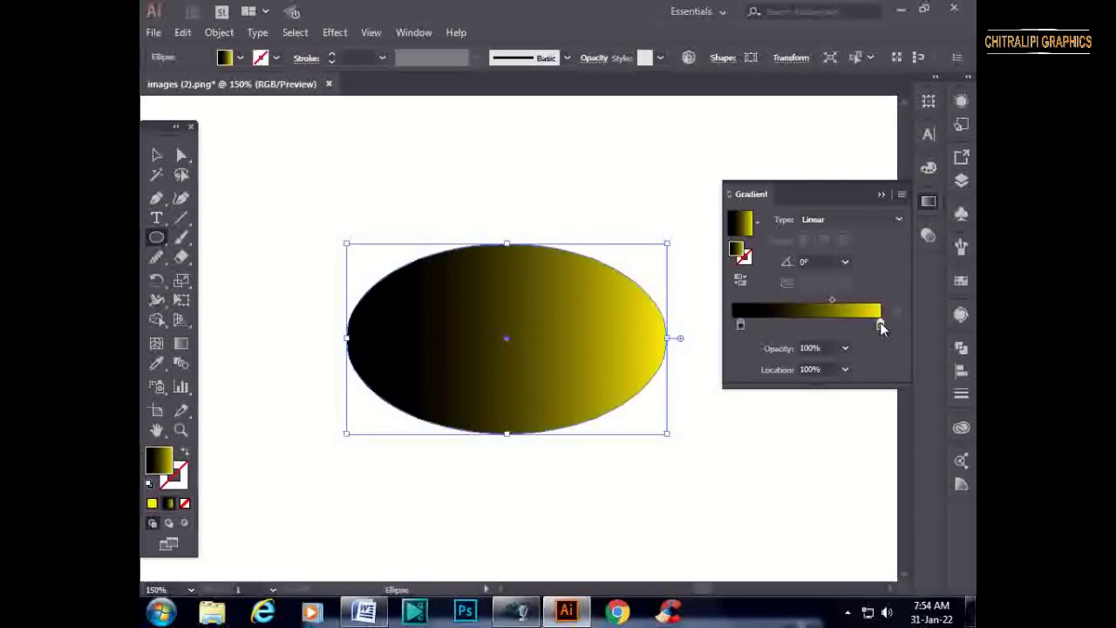
double_click(880, 325)
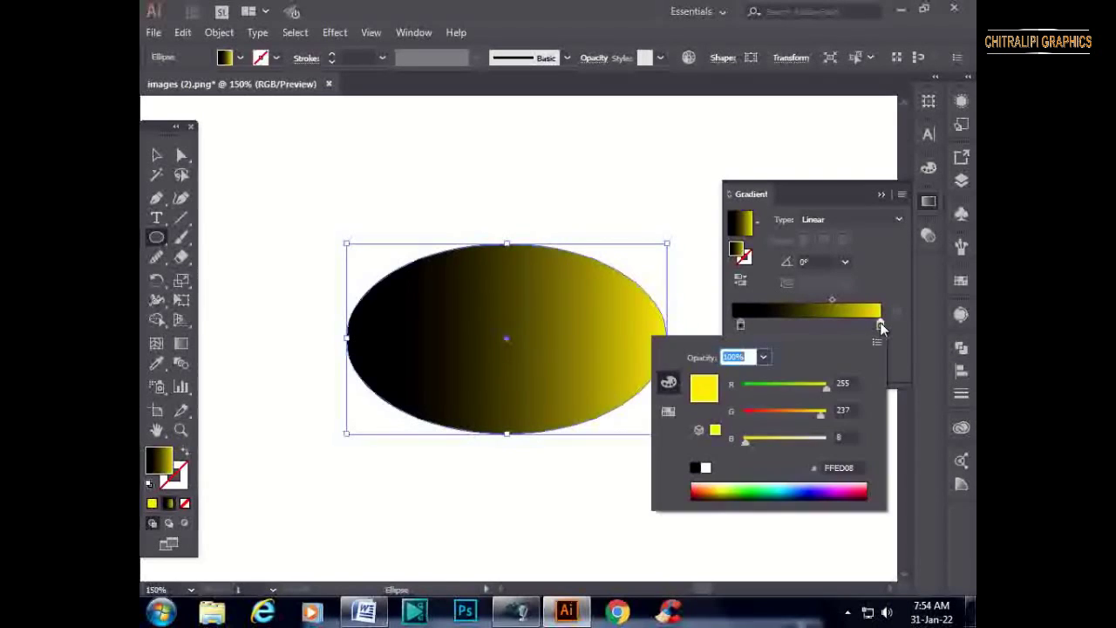
click(705, 468)
click(867, 193)
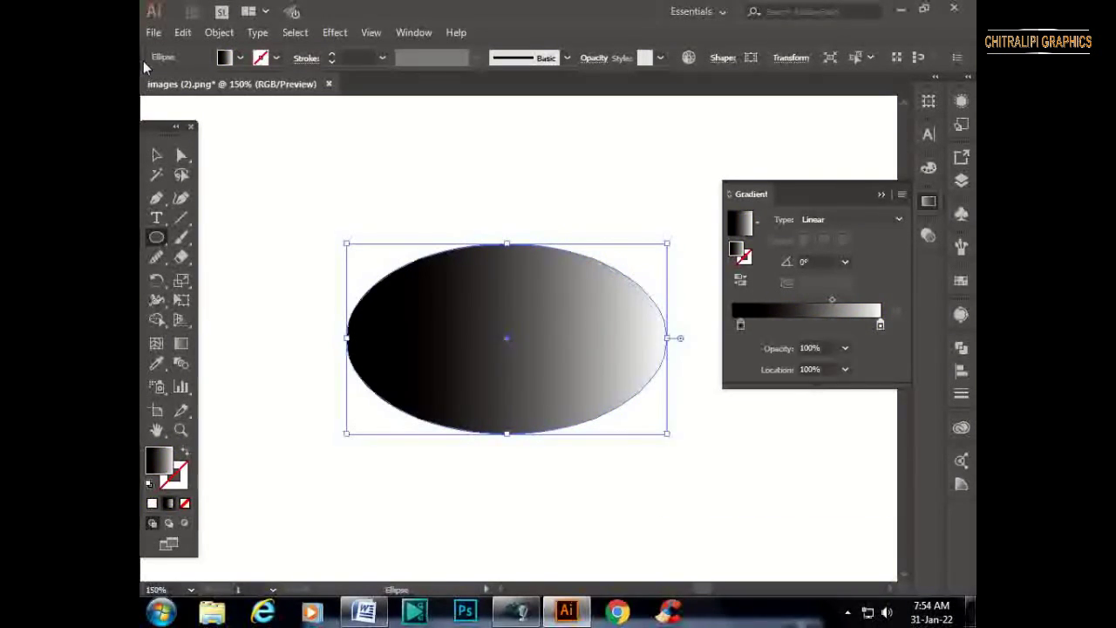
Reposition the oval to frame the car and send it behind the car drawing.
click(156, 154)
click(881, 194)
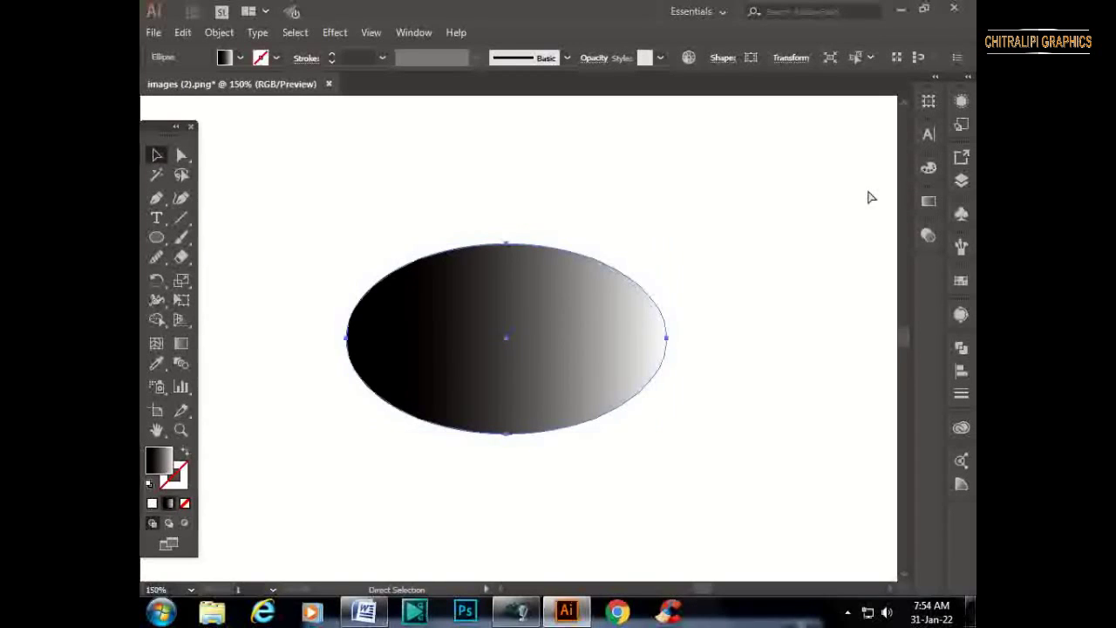
drag(567, 348, 551, 377)
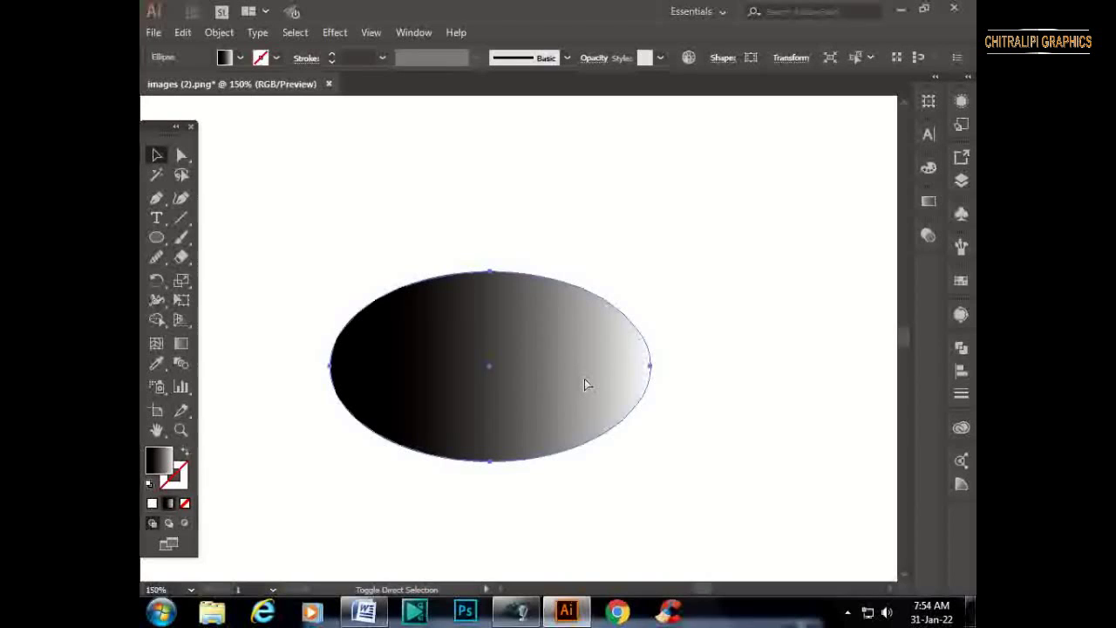
key(ctrl+shift+bracketleft)
drag(560, 430, 527, 424)
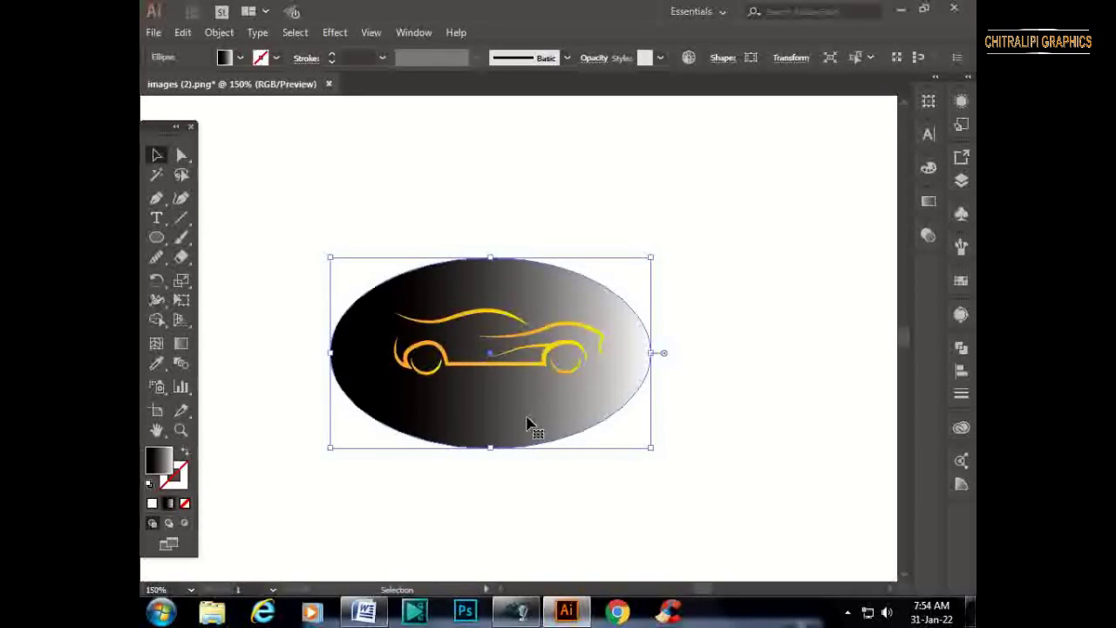
Give the oval a solid black fill with no stroke and nudge it into place.
click(149, 484)
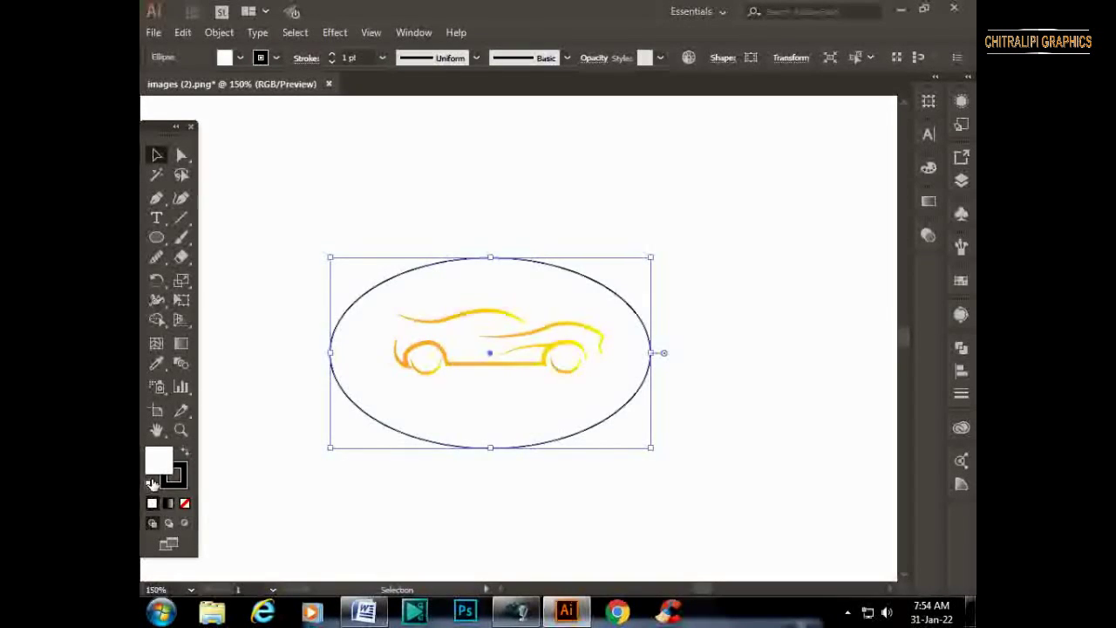
click(184, 506)
click(186, 452)
drag(538, 422, 543, 414)
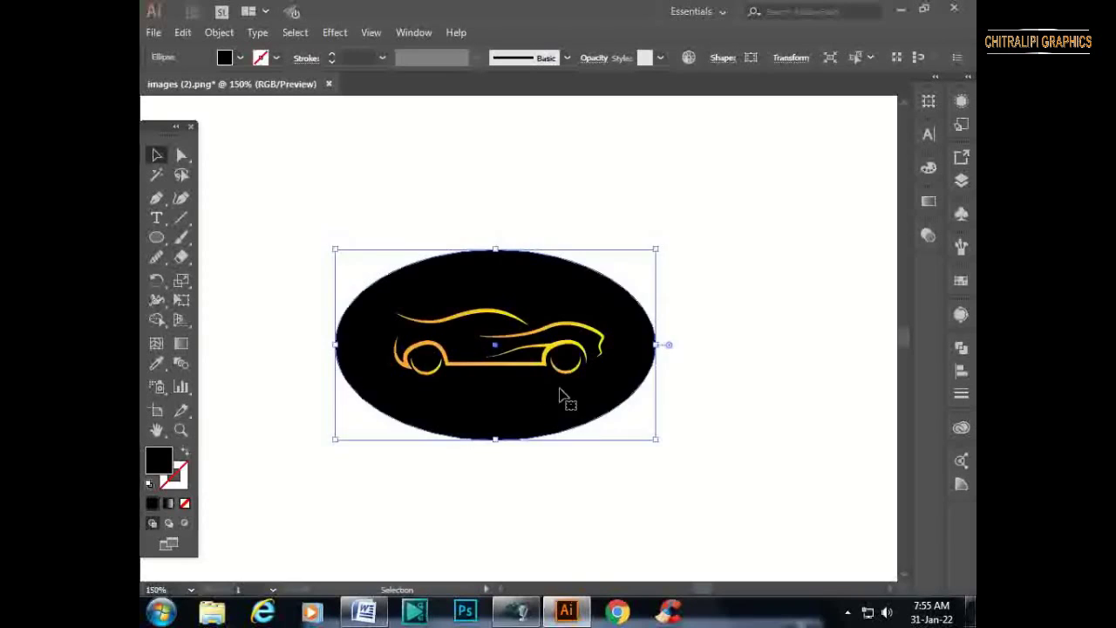
click(621, 415)
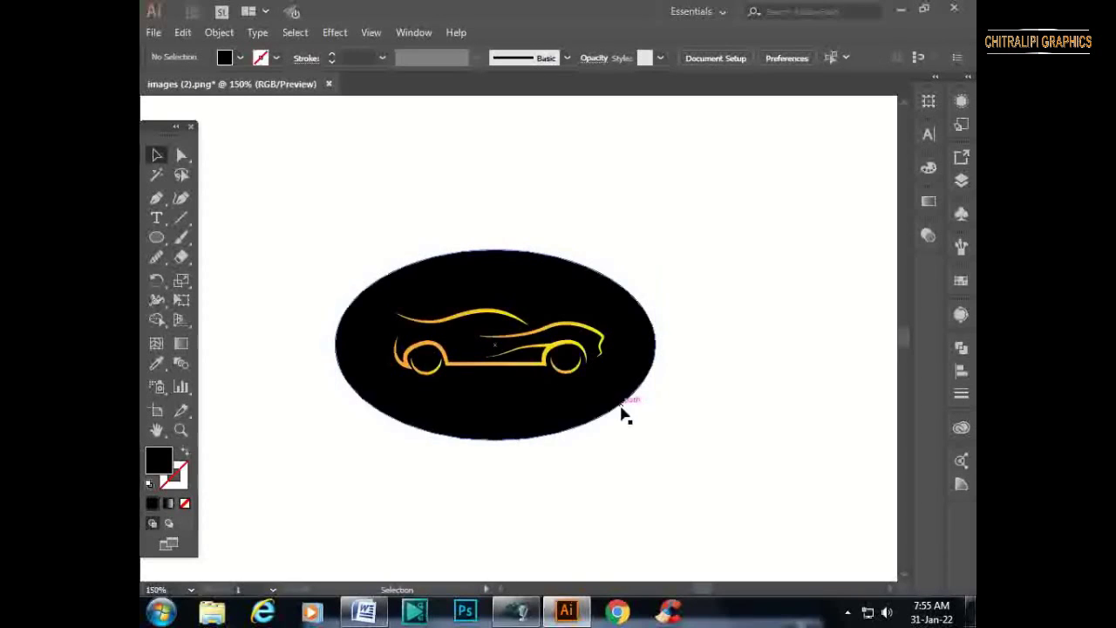
click(168, 503)
Apply a gradient to the oval and change its type to Radial.
click(610, 397)
click(169, 502)
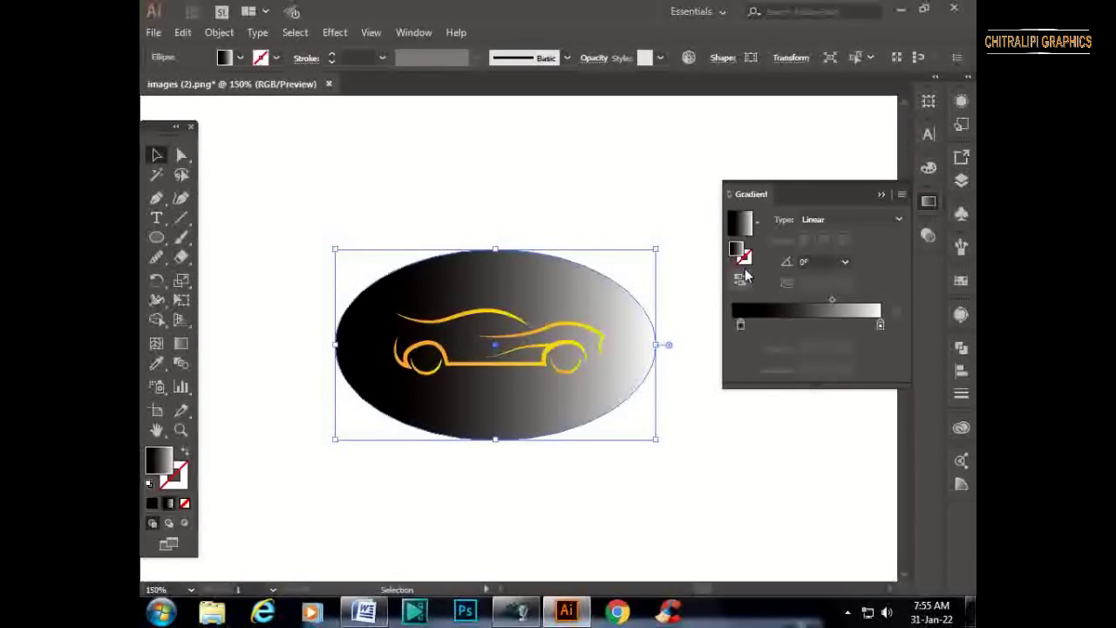
click(739, 284)
click(758, 225)
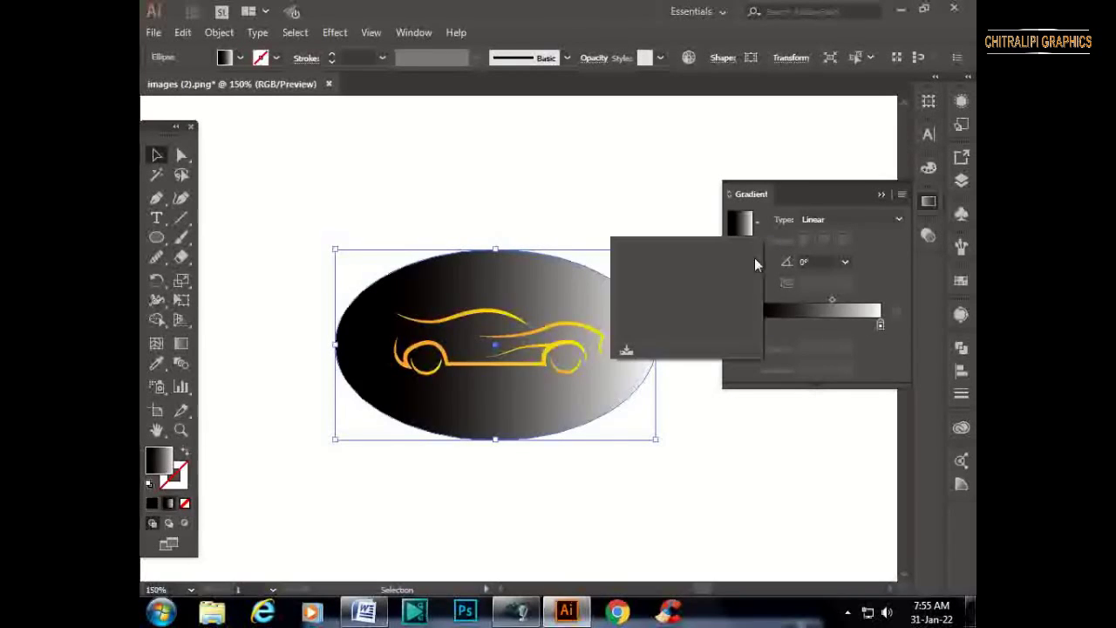
click(899, 220)
click(847, 244)
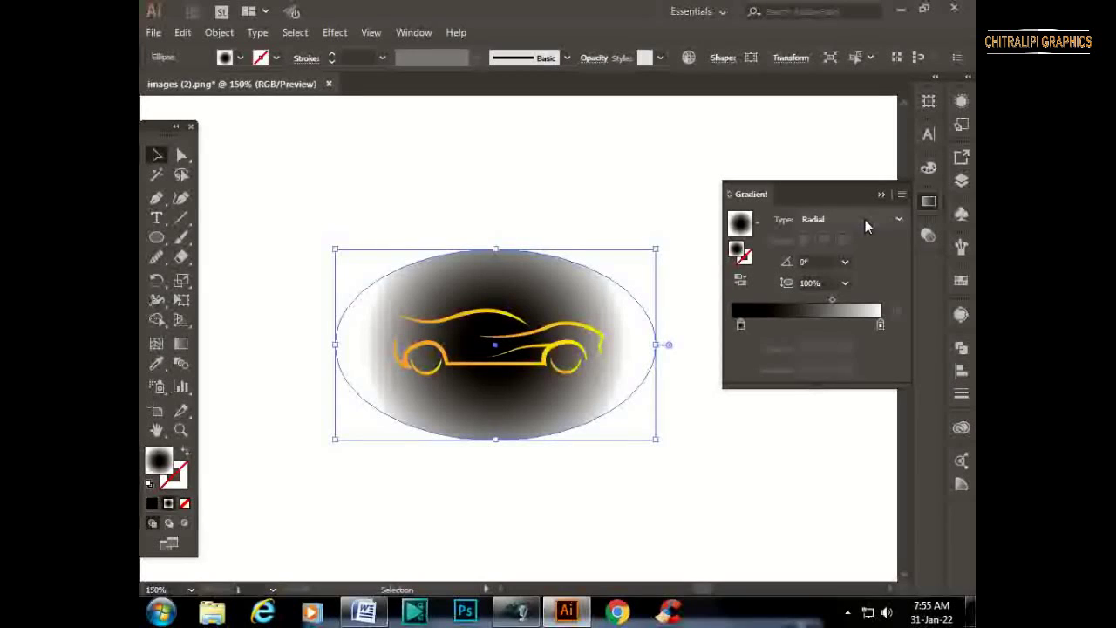
Reverse the radial gradient and set the centre stop to dark teal 00393F.
click(741, 324)
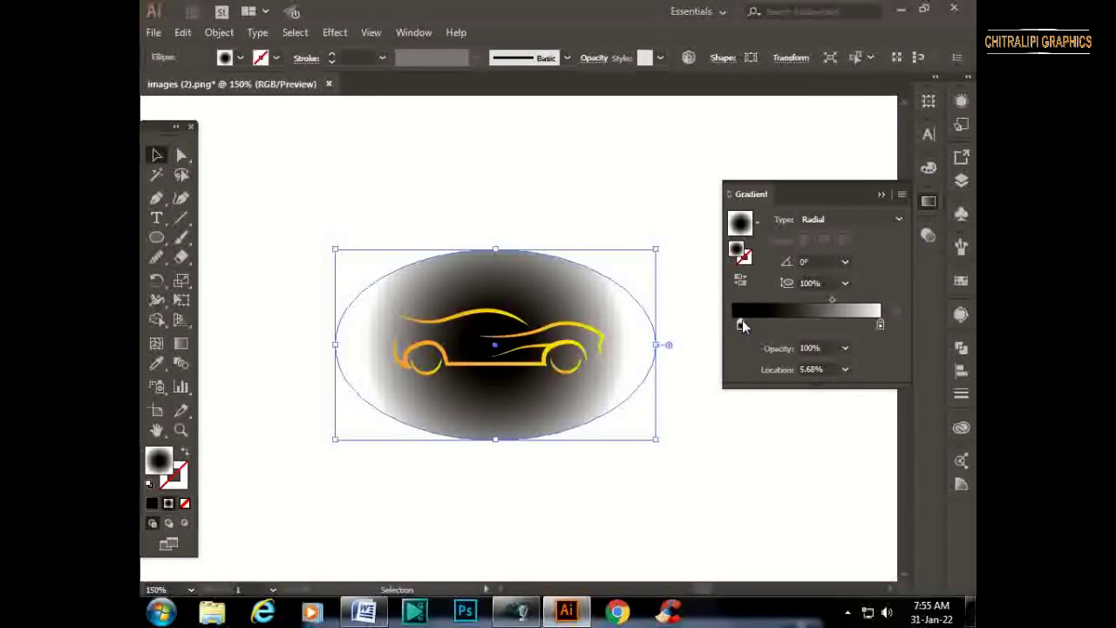
click(741, 280)
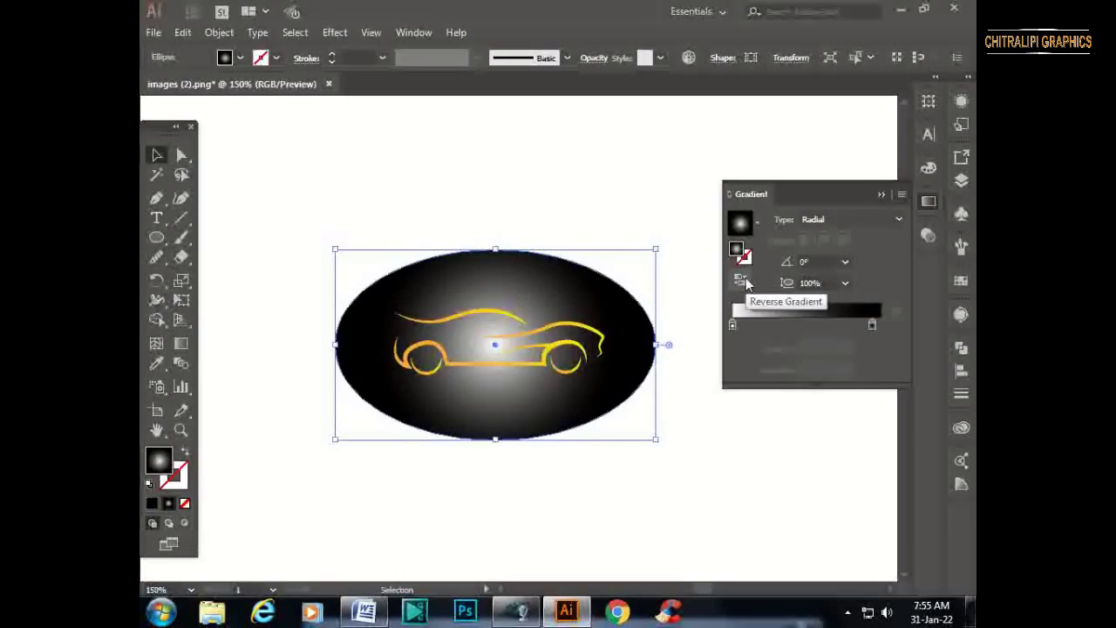
double_click(730, 325)
drag(771, 488, 786, 491)
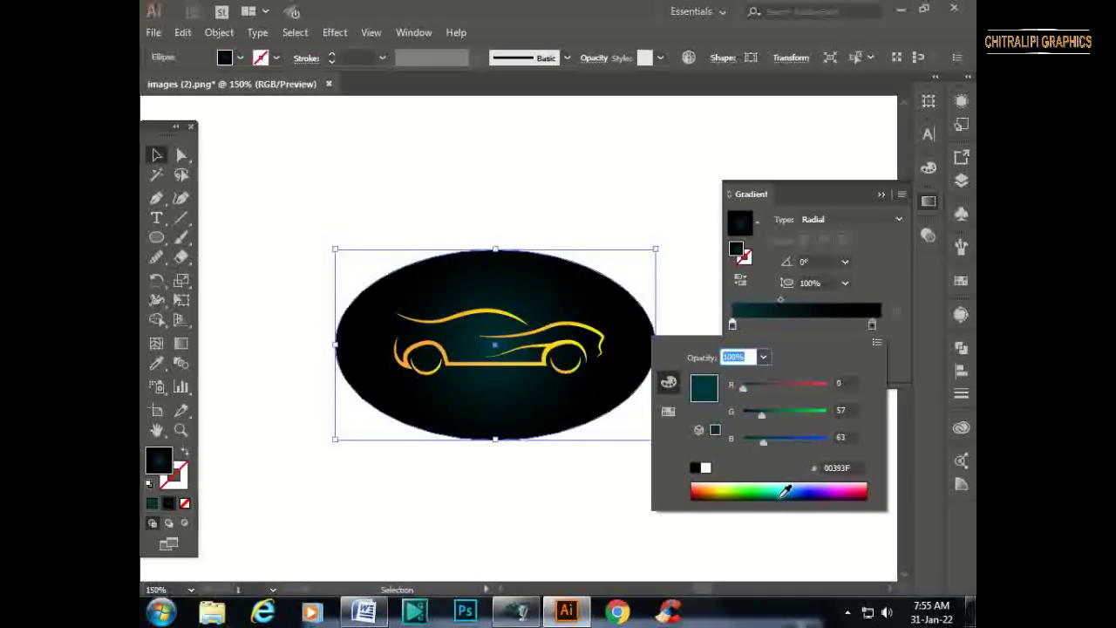
click(780, 534)
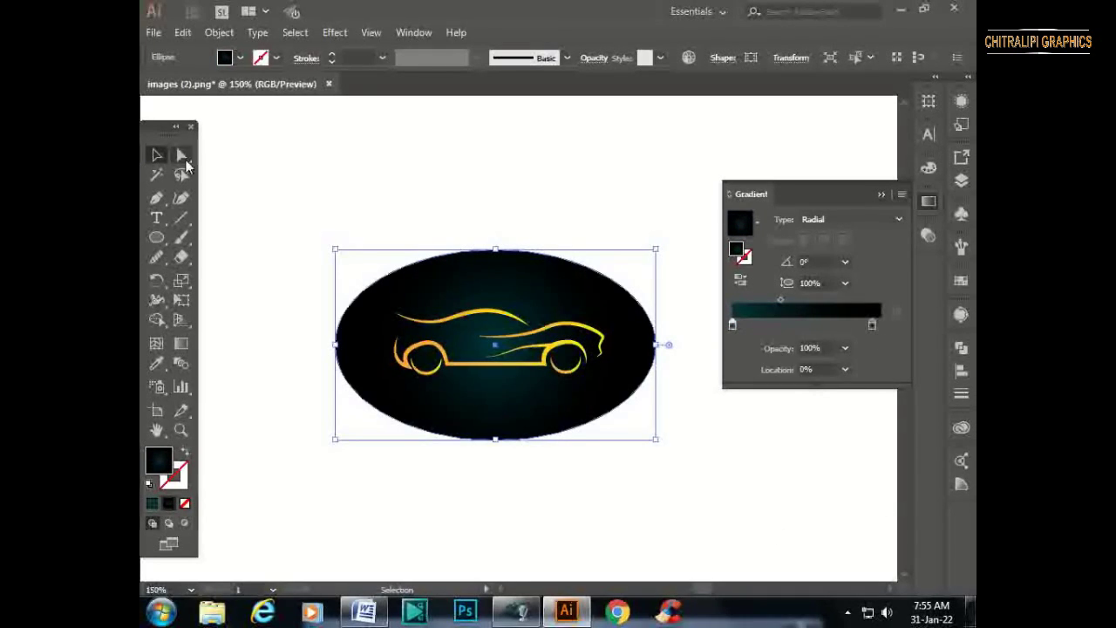
click(664, 194)
click(680, 200)
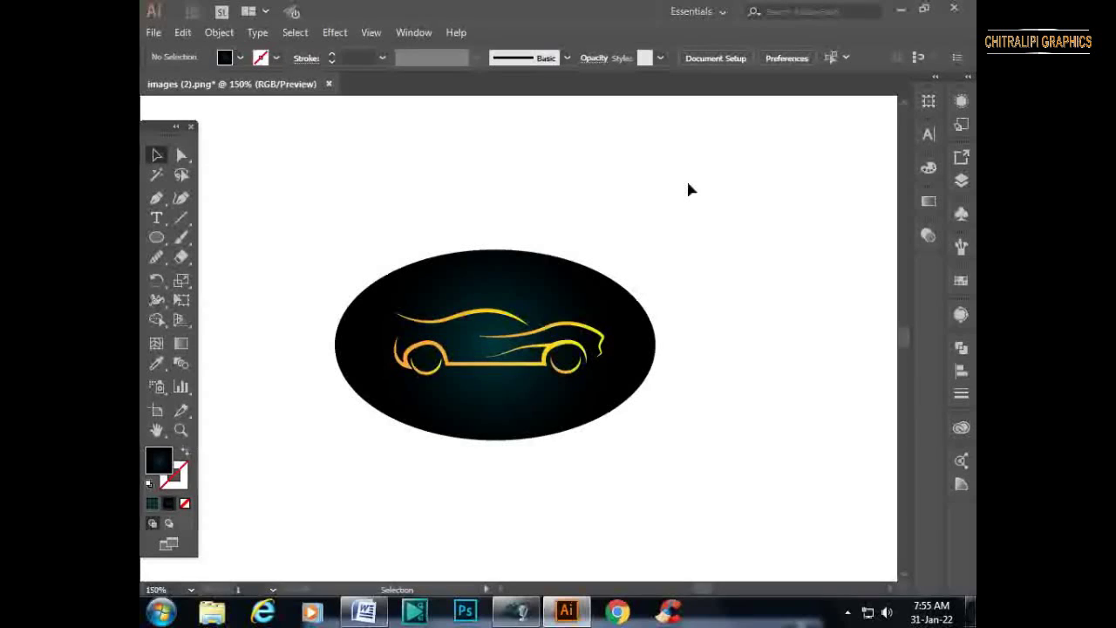
Add the text 'car logo', colour it white, and move it under the car inside the oval.
click(162, 219)
click(373, 196)
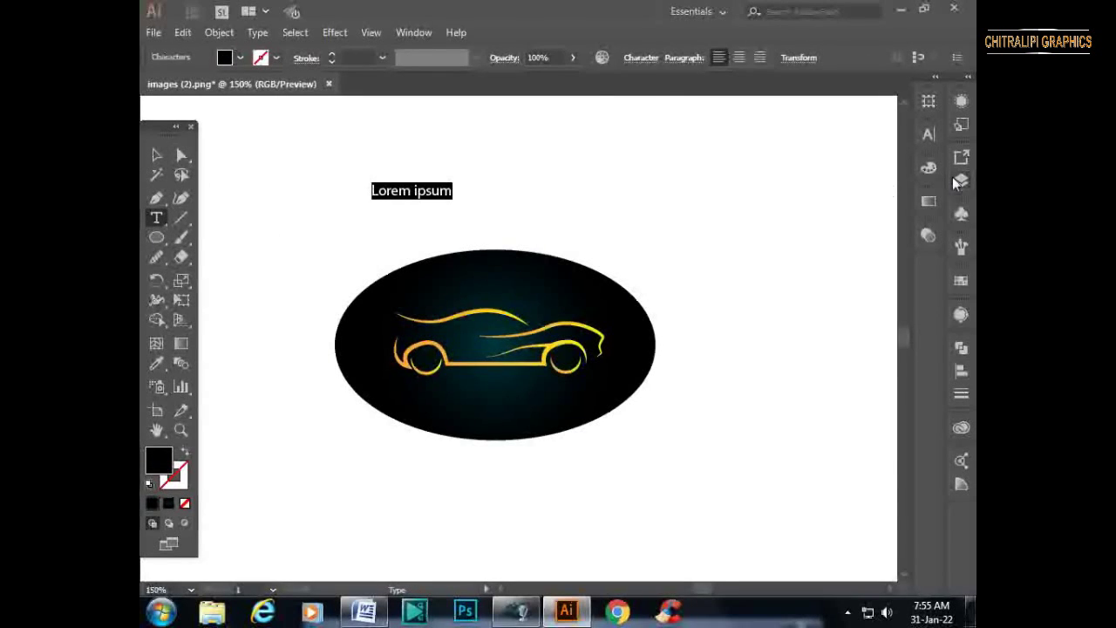
text(car logo)
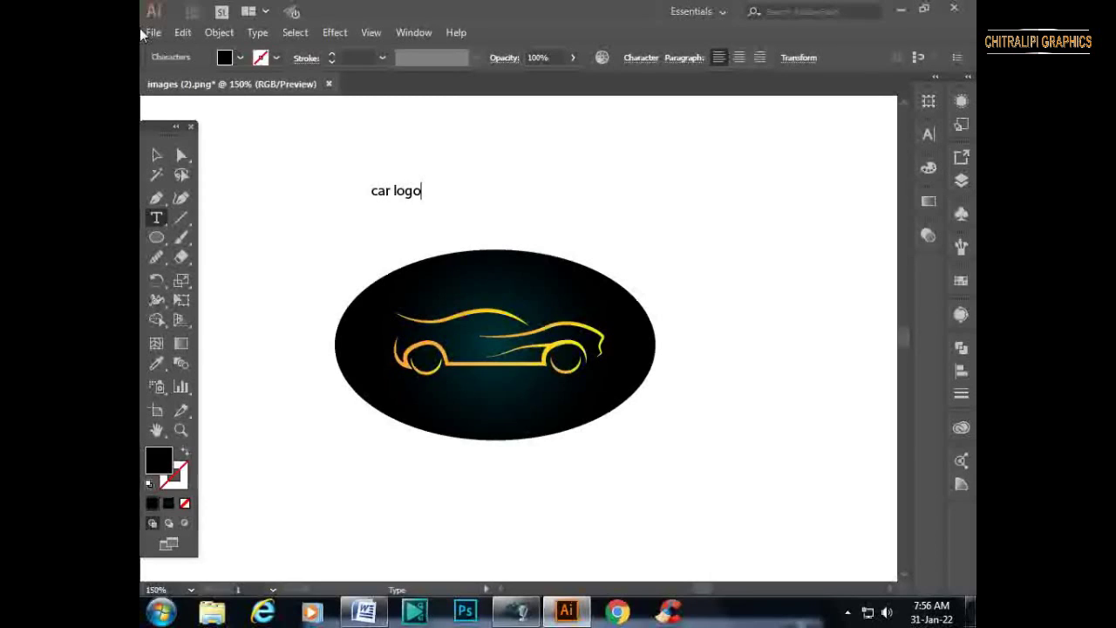
key(Escape)
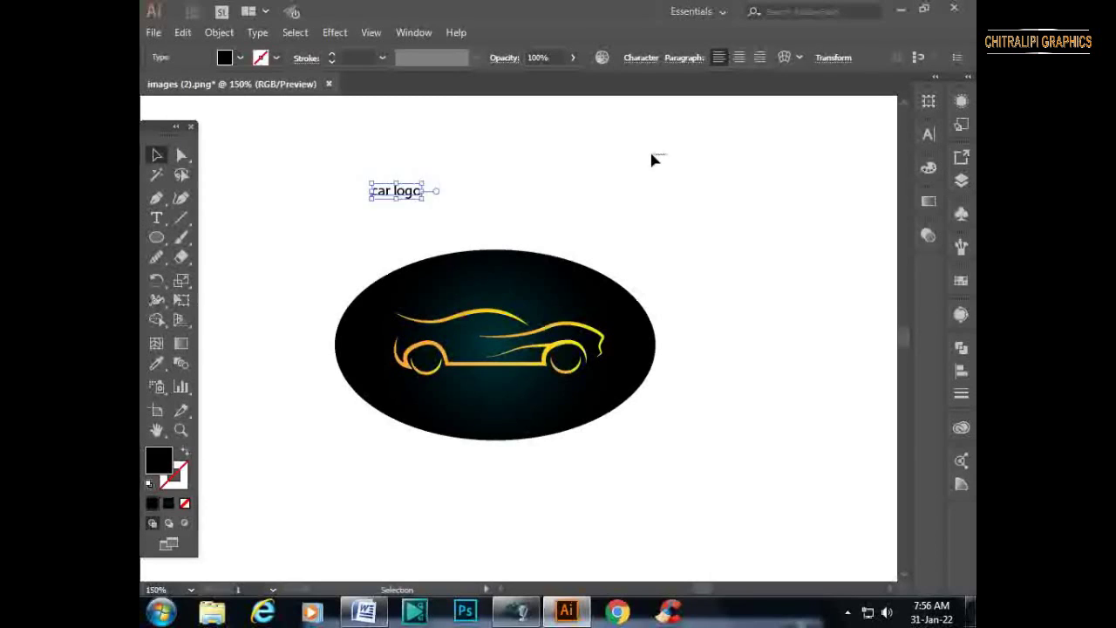
click(149, 503)
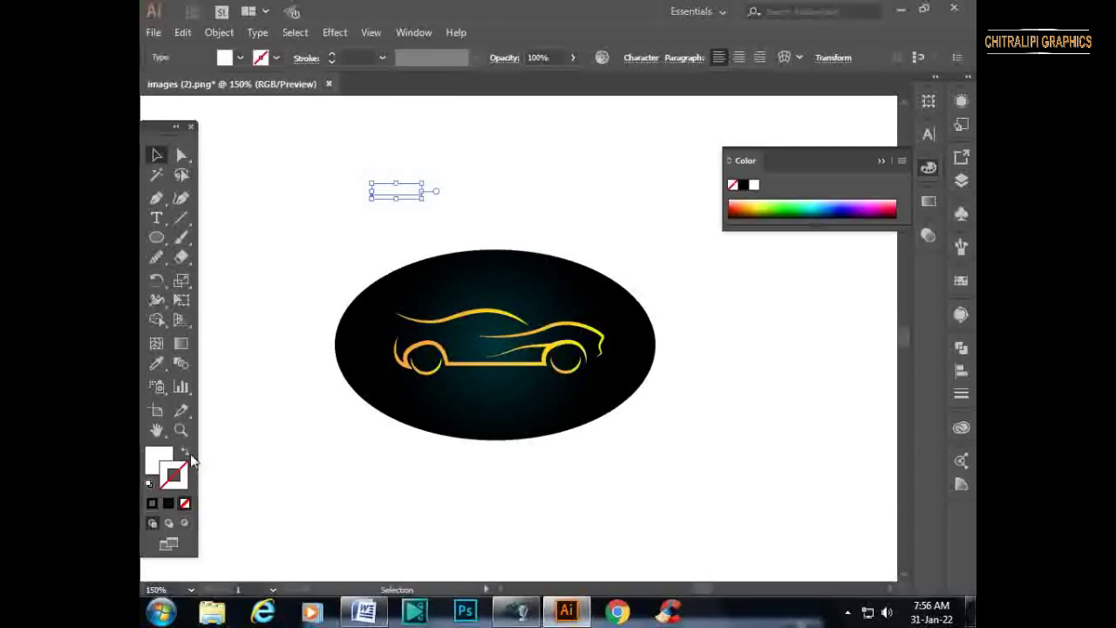
click(927, 166)
mouse_move(396, 190)
mouse_down()
mouse_move(484, 392)
mouse_move(526, 377)
mouse_up()
Set the text font to Agency FB Regular and scale it up to fit.
right_click(505, 386)
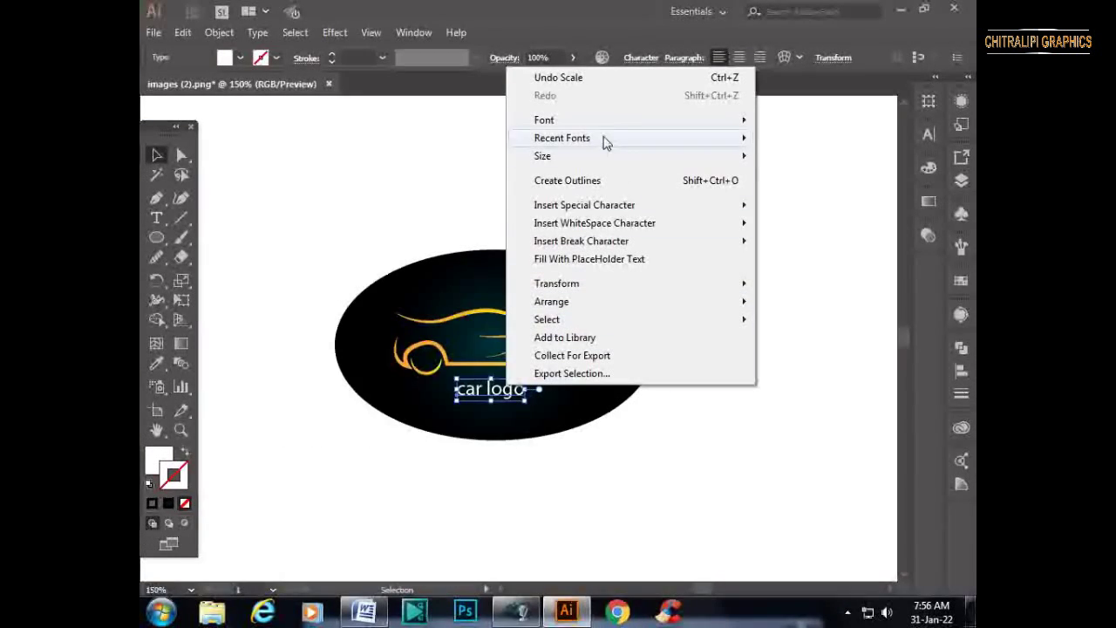
mouse_move(610, 120)
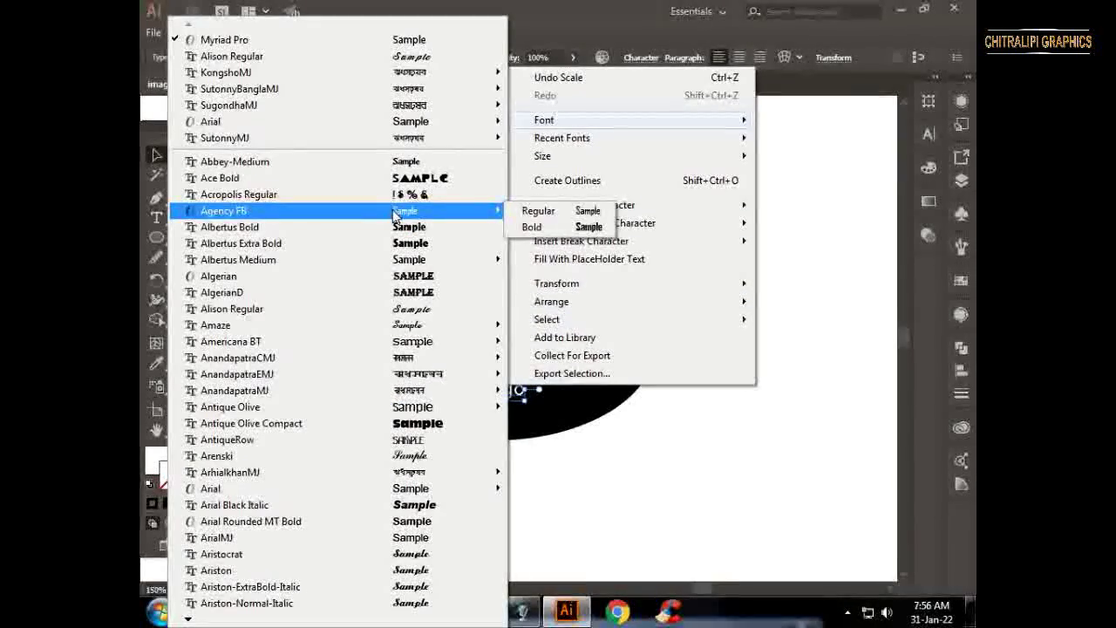
click(575, 212)
drag(510, 379, 542, 373)
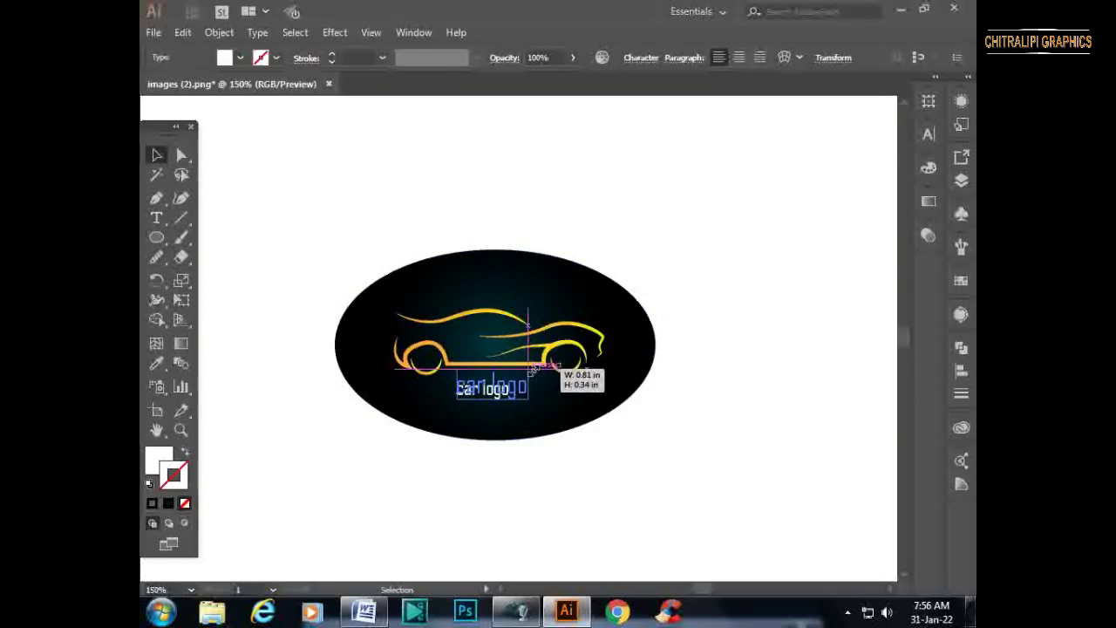
click(699, 268)
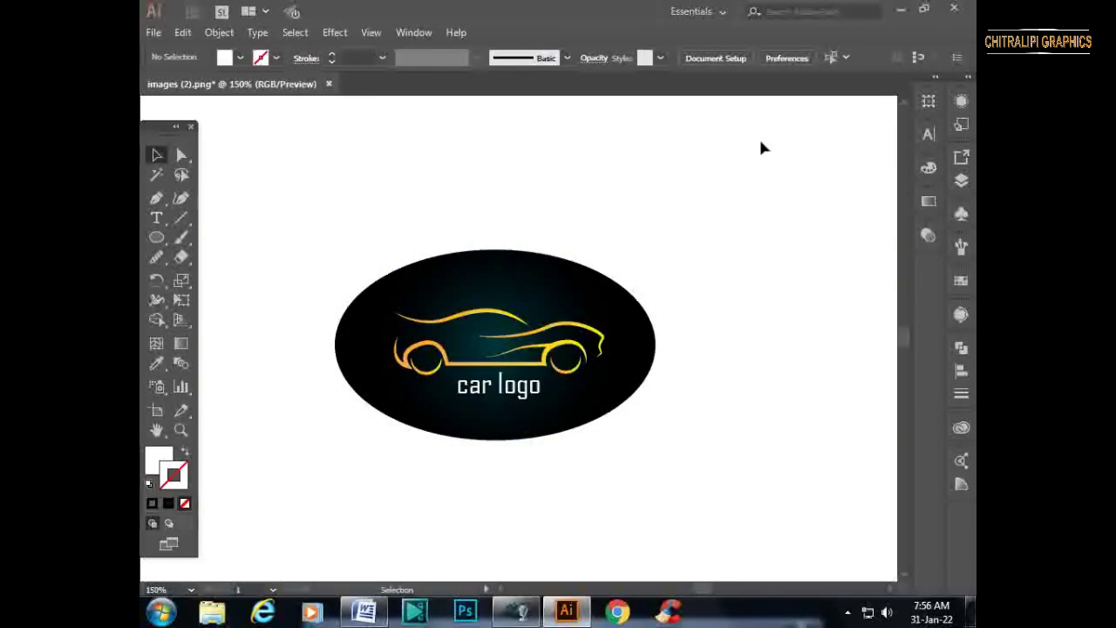